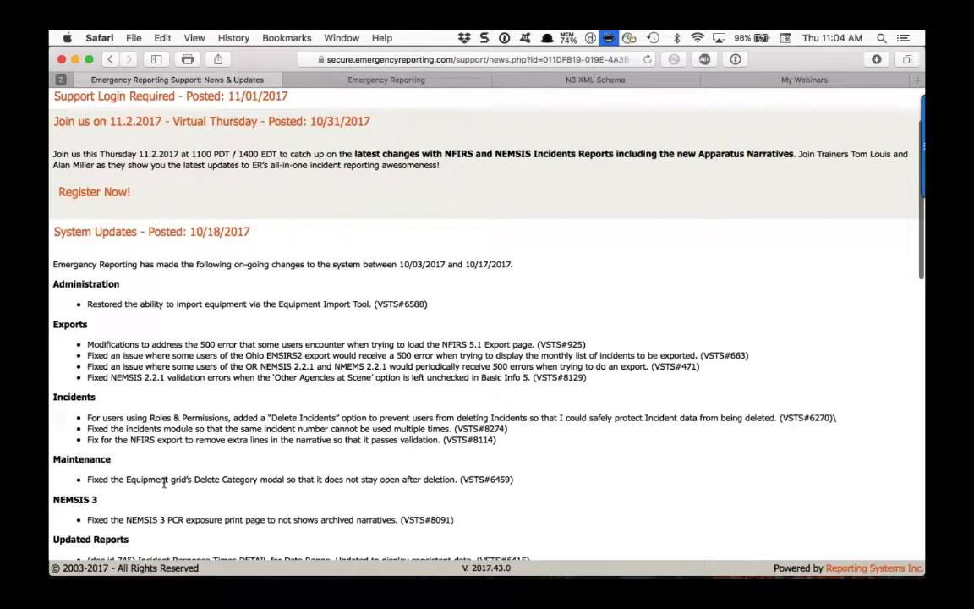
# Look over the system updates posted 10/18/2017 and open the Incidents module
pyautogui.scroll(-1, 167, 473)
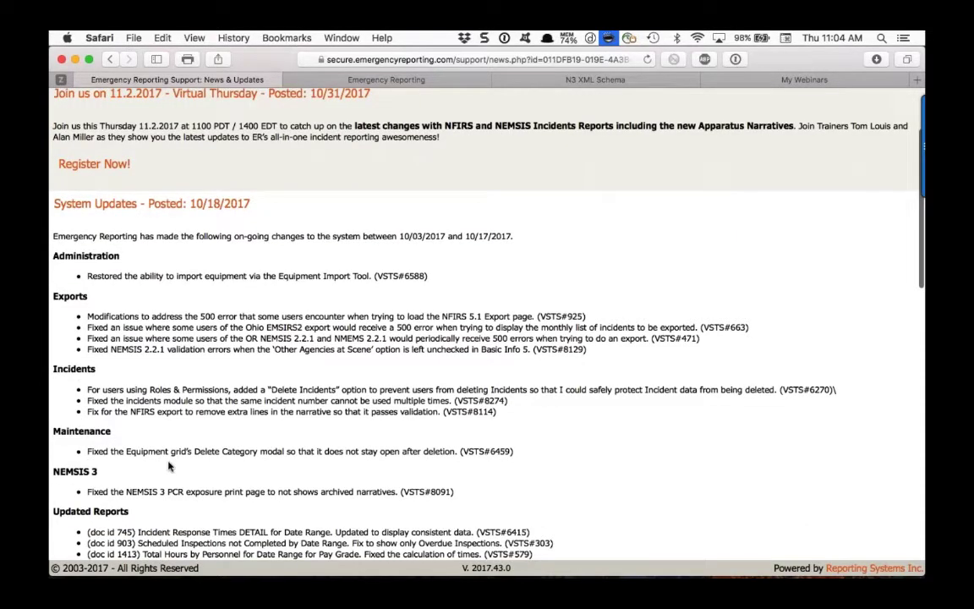
pyautogui.scroll(-4, 168, 466)
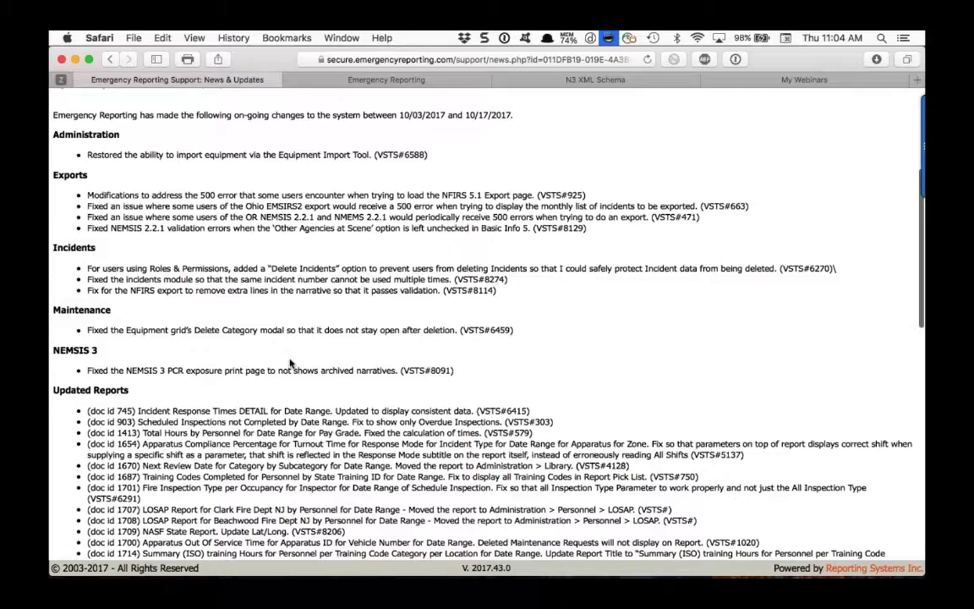
pyautogui.scroll(1, 290, 364)
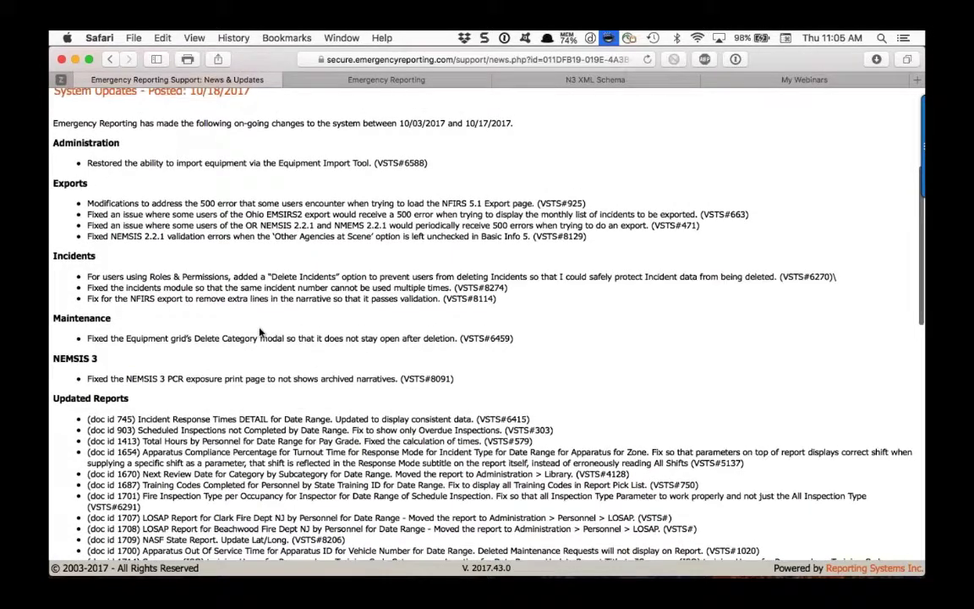
pyautogui.scroll(6, 232, 294)
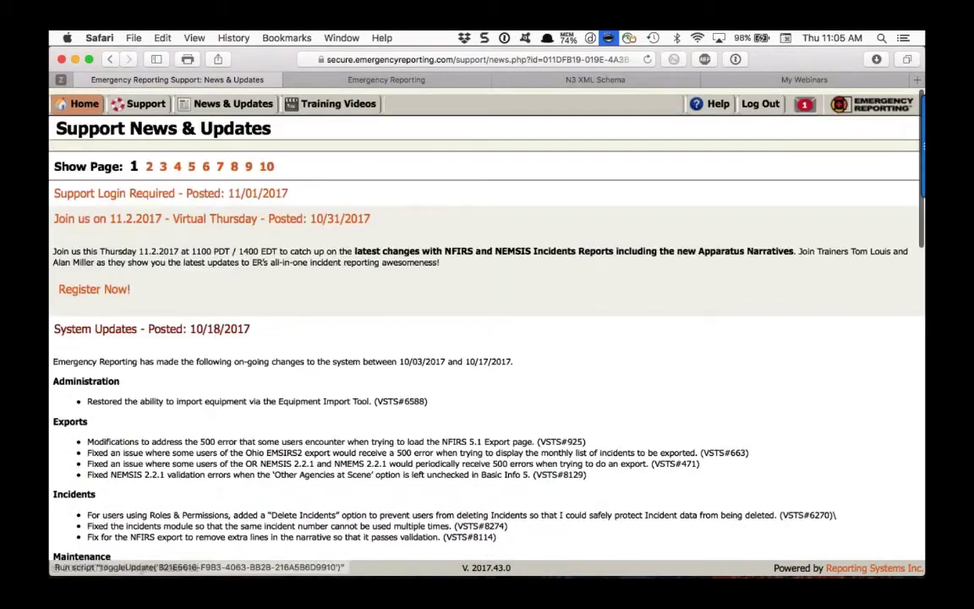
pyautogui.moveTo(84, 103)
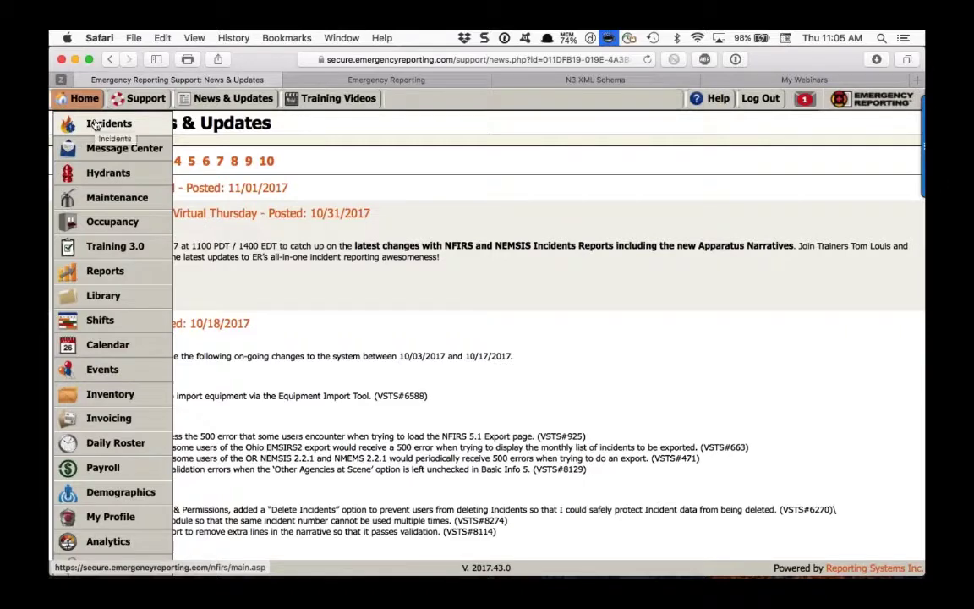
pyautogui.click(95, 125)
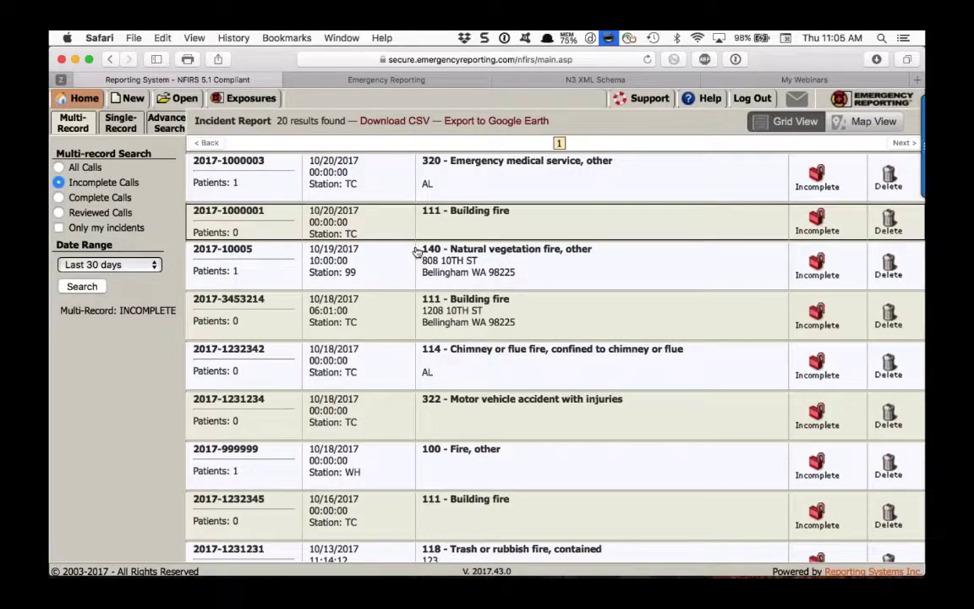
# Open the incomplete EMS call dated 11/02/2017 for Station 2 from the incident list
pyautogui.scroll(-1, 369, 445)
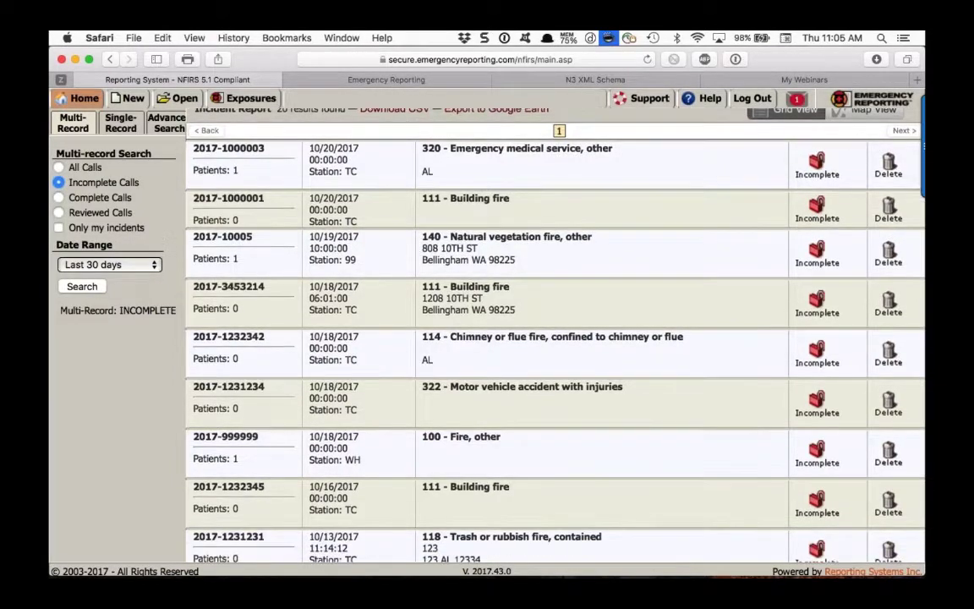
pyautogui.scroll(-4, 369, 410)
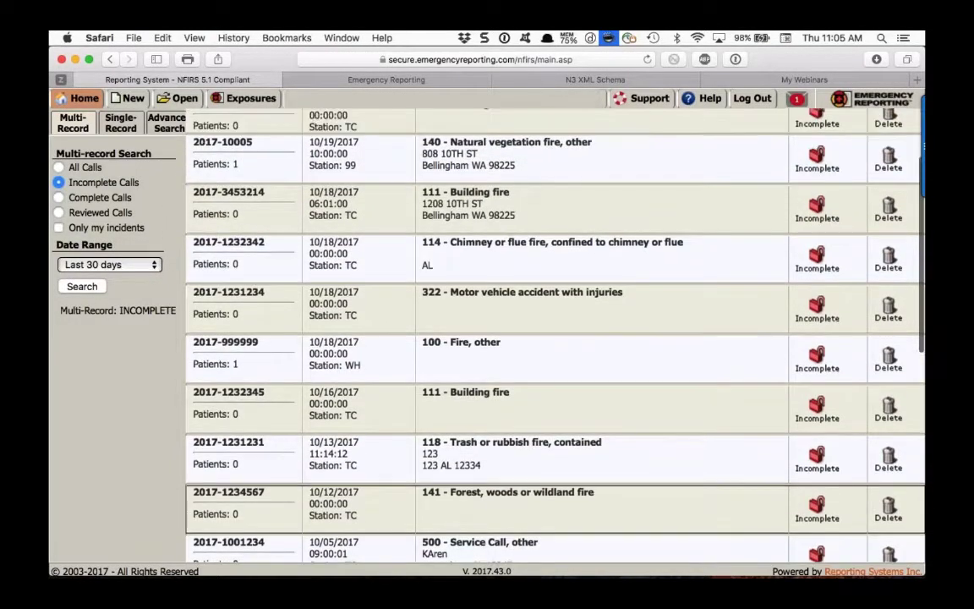
pyautogui.scroll(-1, 420, 375)
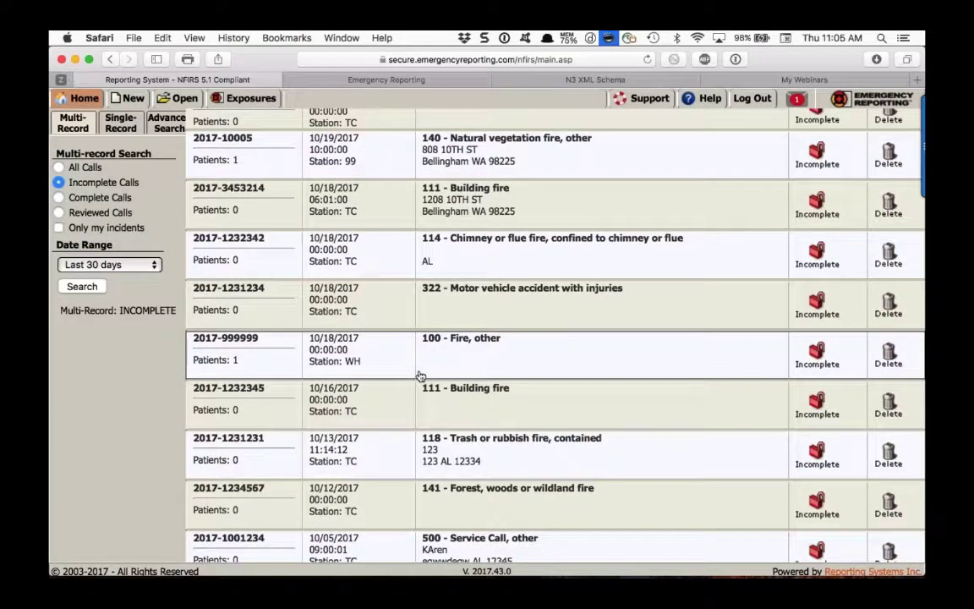
pyautogui.scroll(-10, 420, 375)
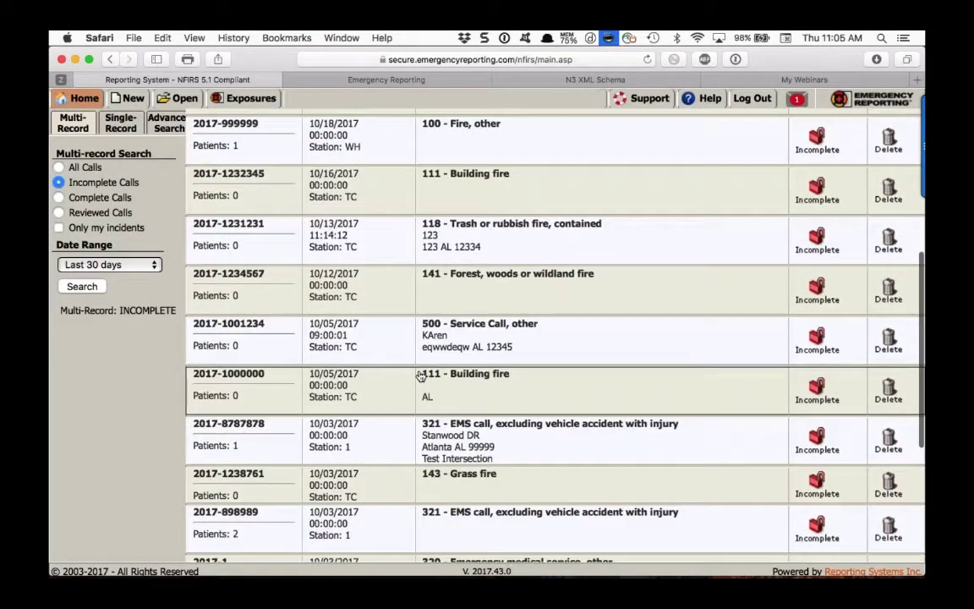
pyautogui.scroll(-3, 420, 375)
pyautogui.scroll(-4, 420, 376)
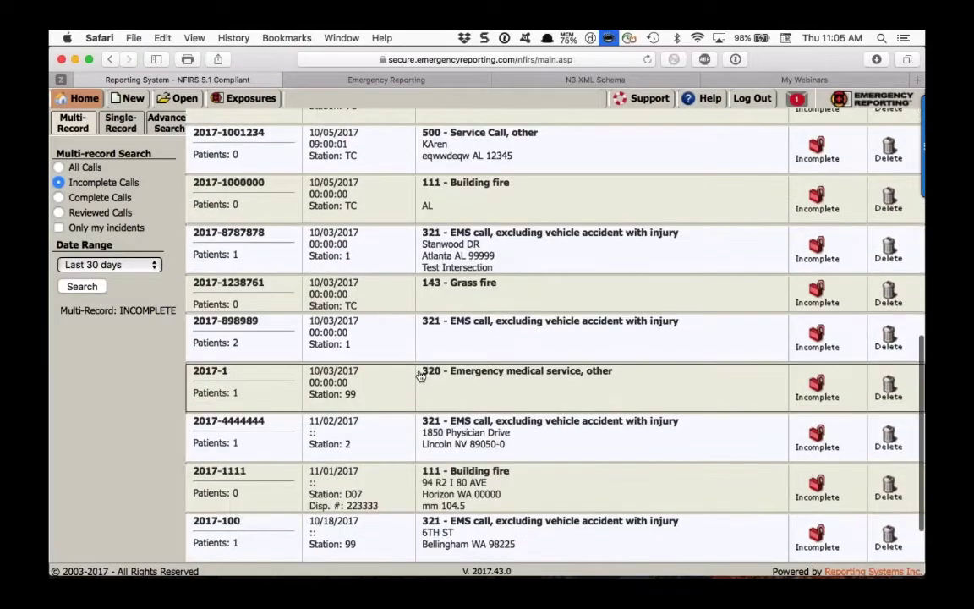
pyautogui.click(380, 431)
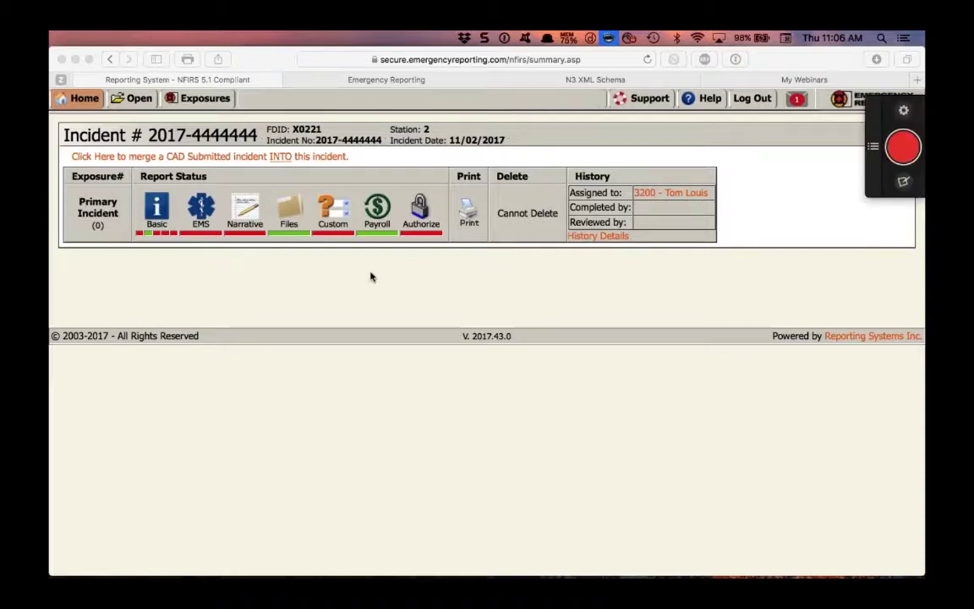
# Add a new narrative to the incident and title it "E-1 Captain"
pyautogui.click(244, 208)
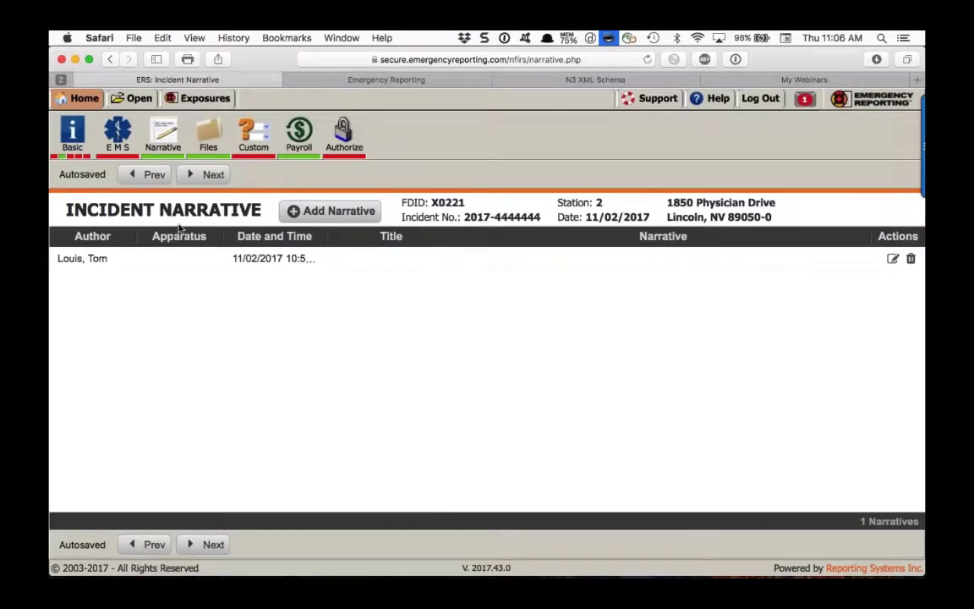
pyautogui.click(324, 212)
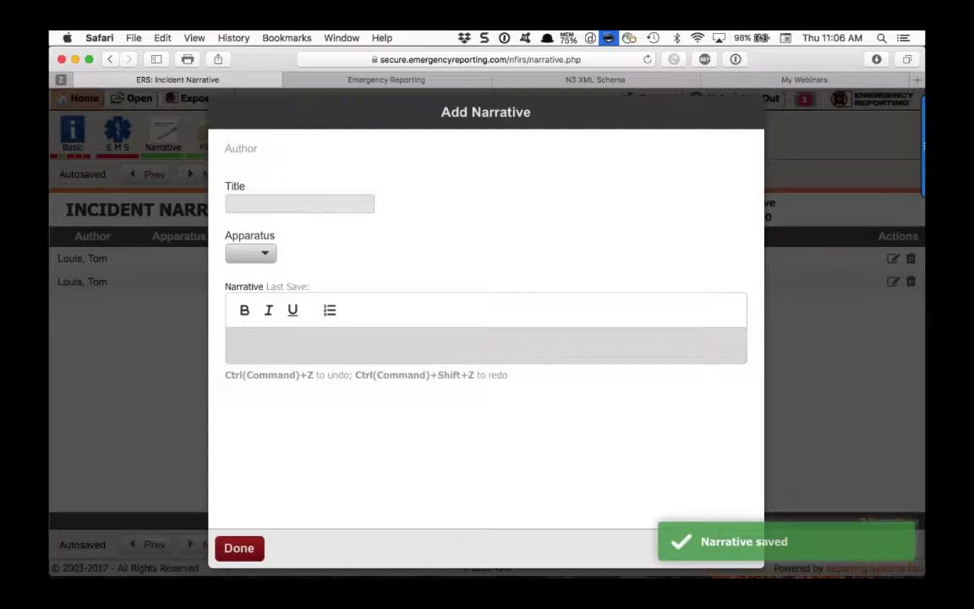
pyautogui.press('super+minus')
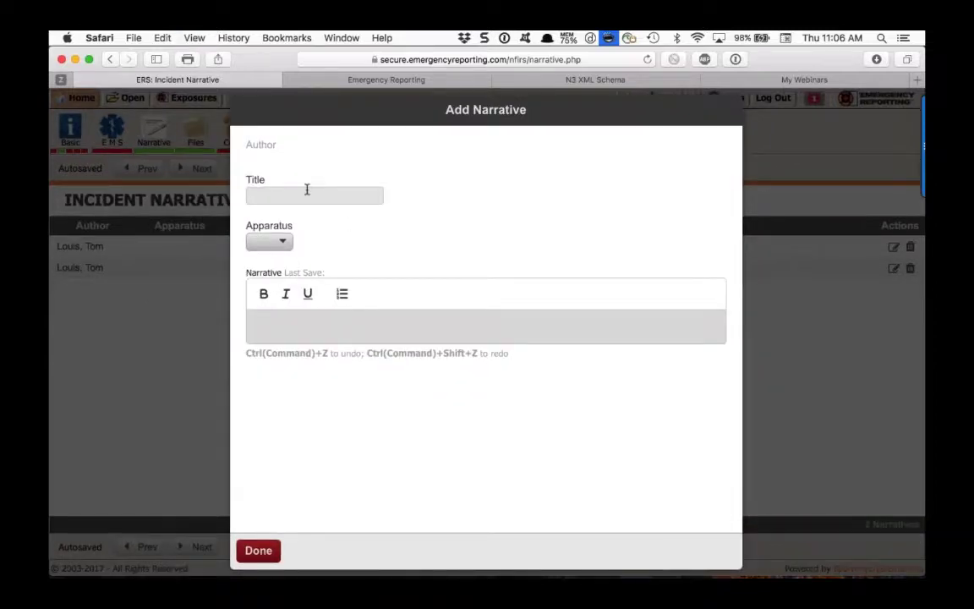
pyautogui.click(270, 193)
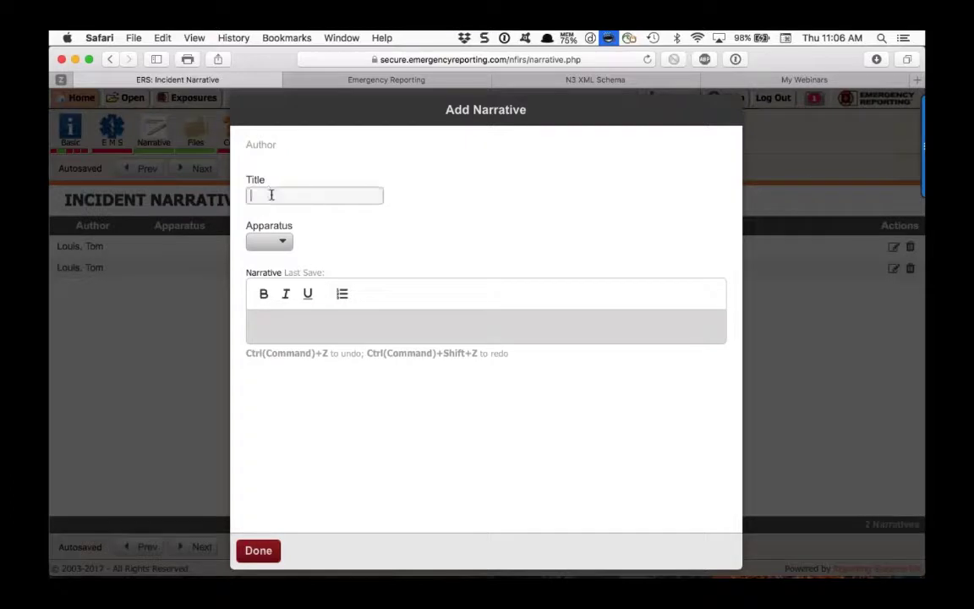
pyautogui.write('E-1')
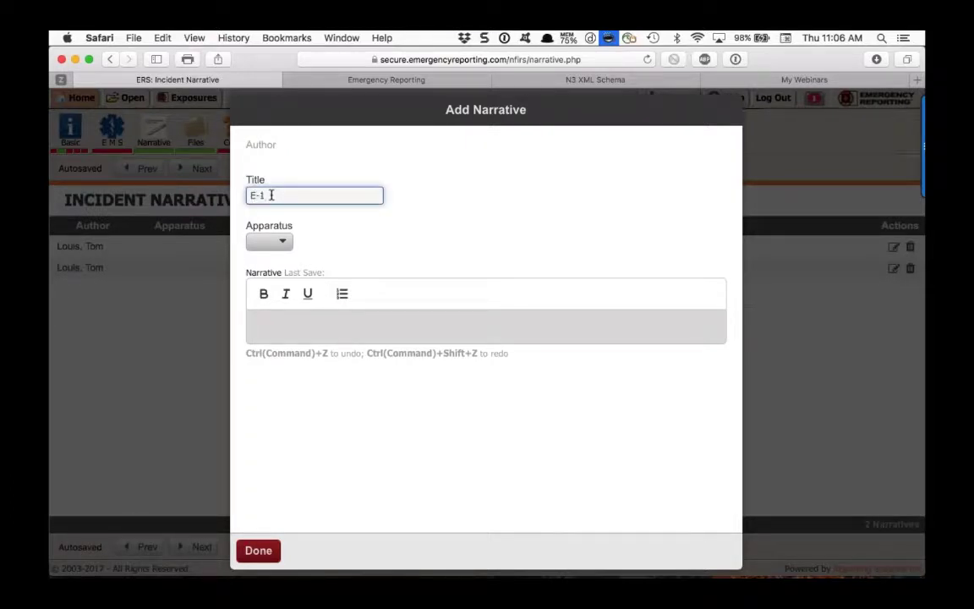
pyautogui.write(' Captain')
# Set the narrative's apparatus to E-3 and change the title to "E-3 Captain"
pyautogui.click(281, 240)
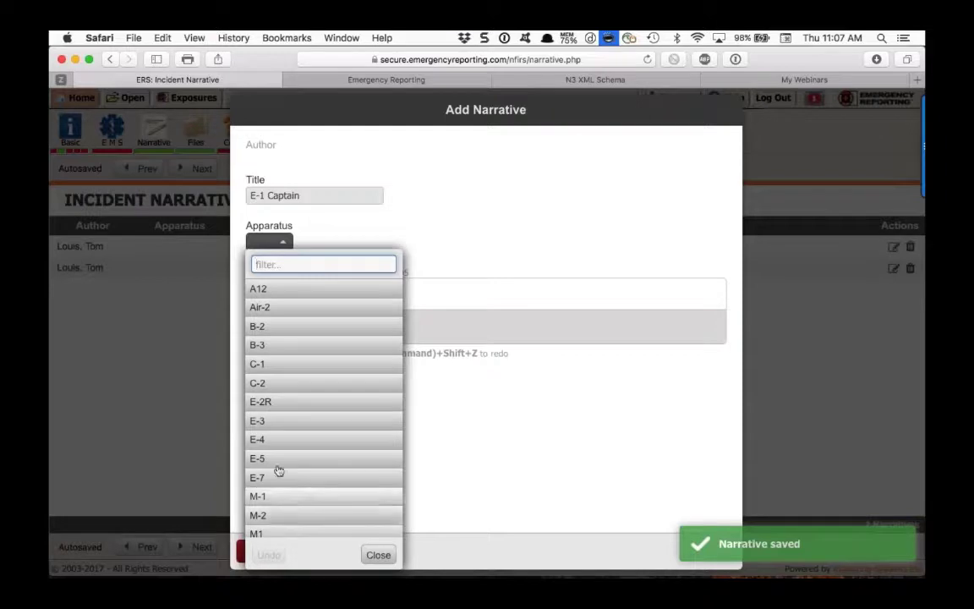
pyautogui.click(280, 420)
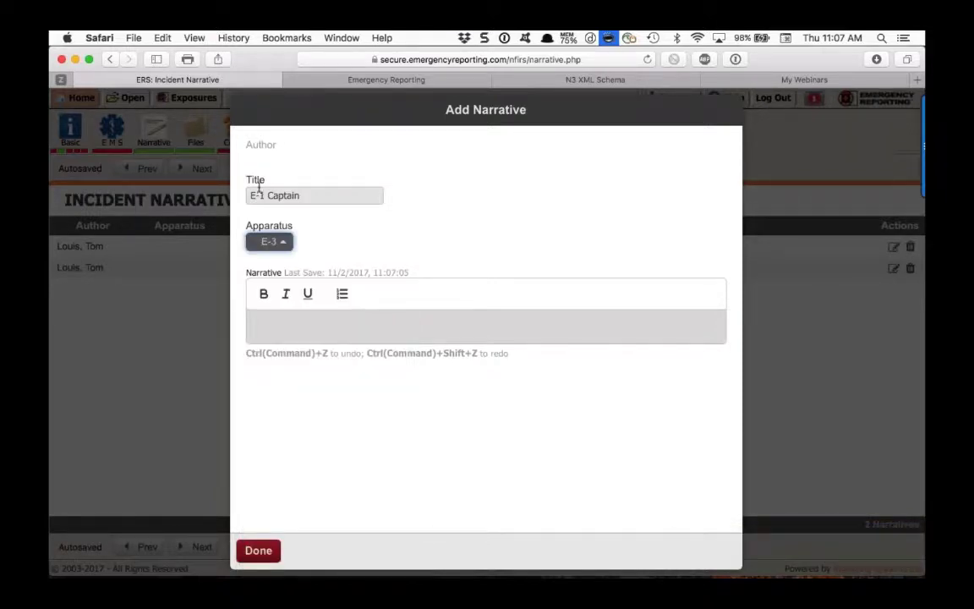
pyautogui.click(262, 194)
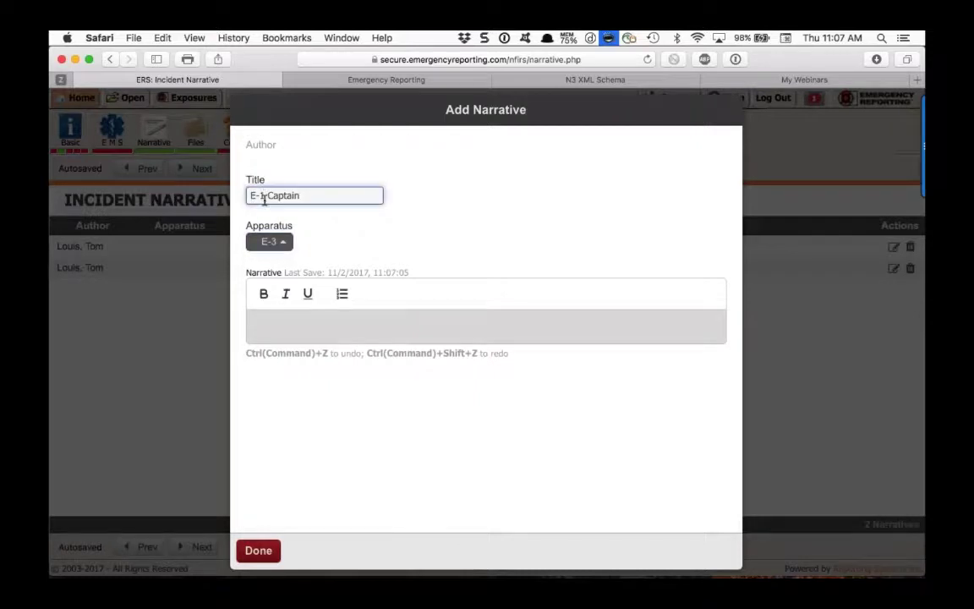
pyautogui.press('BackSpace')
pyautogui.write('3')
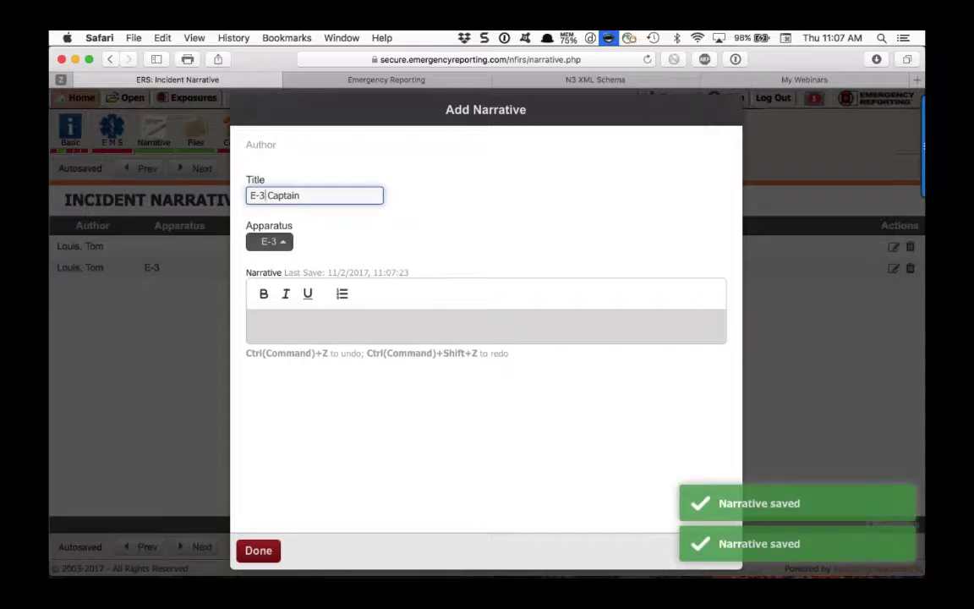
# Look through the available apparatus choices and filter them by "E", keeping the current selection
pyautogui.click(281, 243)
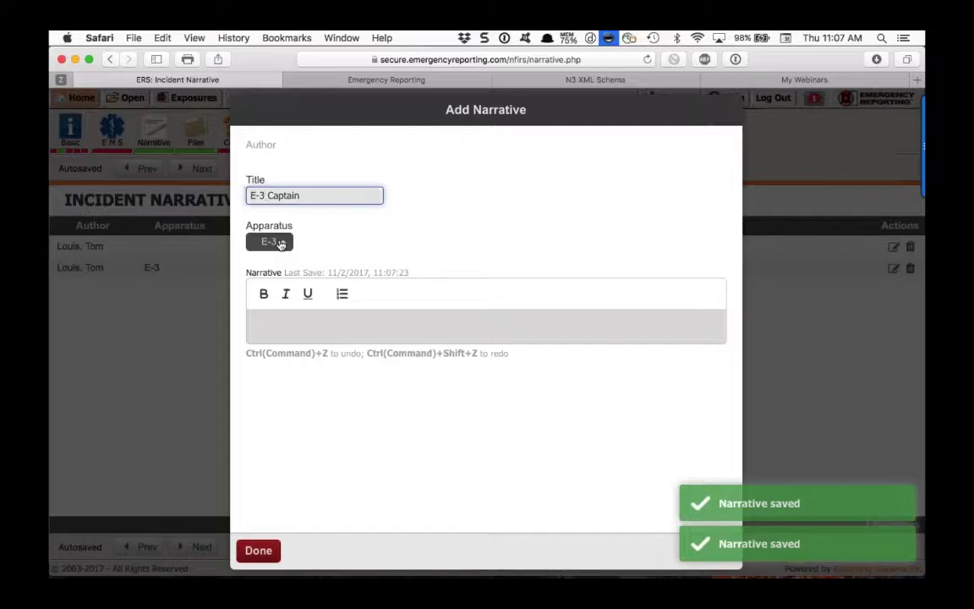
pyautogui.scroll(-3, 321, 406)
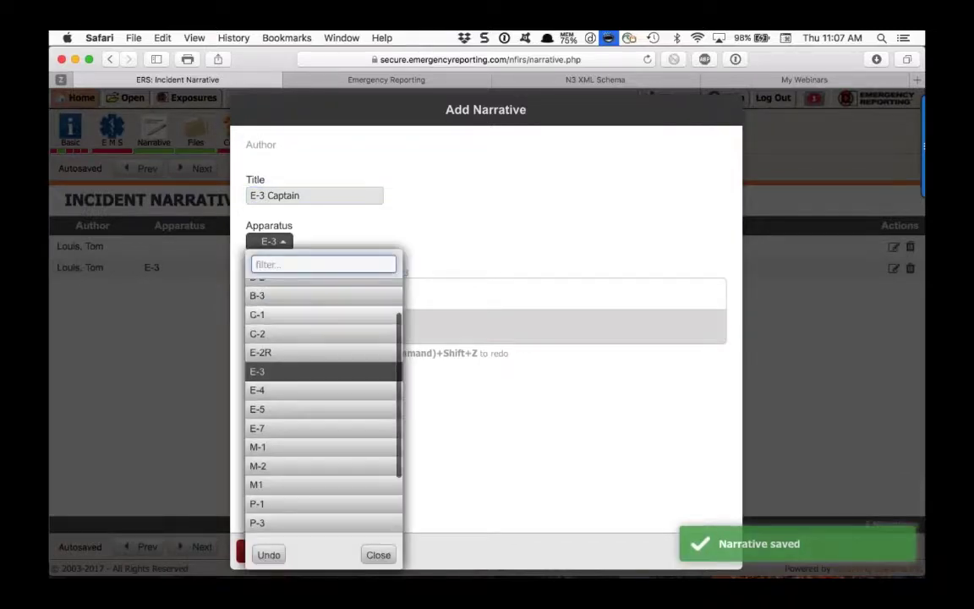
pyautogui.scroll(-3, 324, 405)
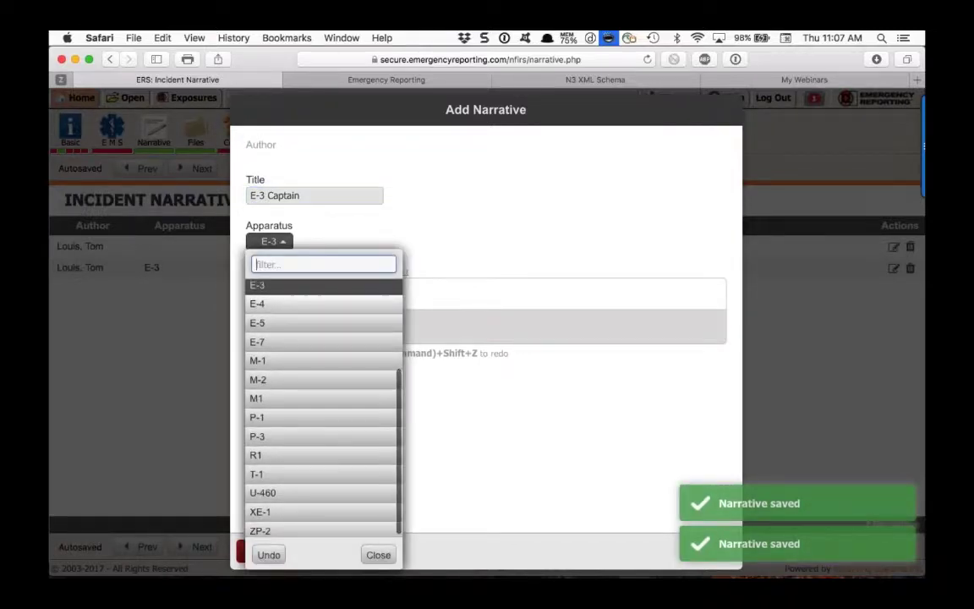
pyautogui.scroll(-1, 296, 405)
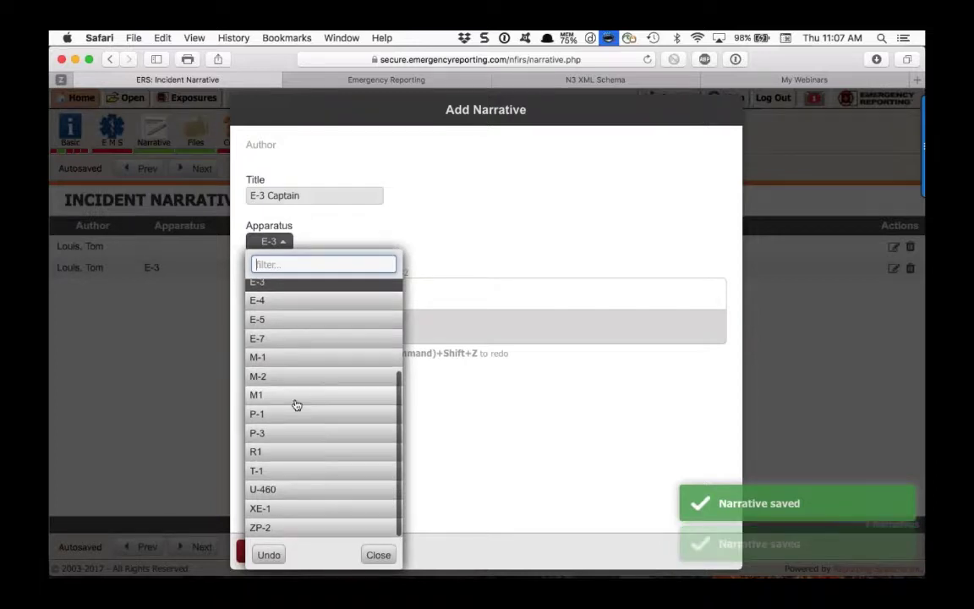
pyautogui.scroll(5, 296, 408)
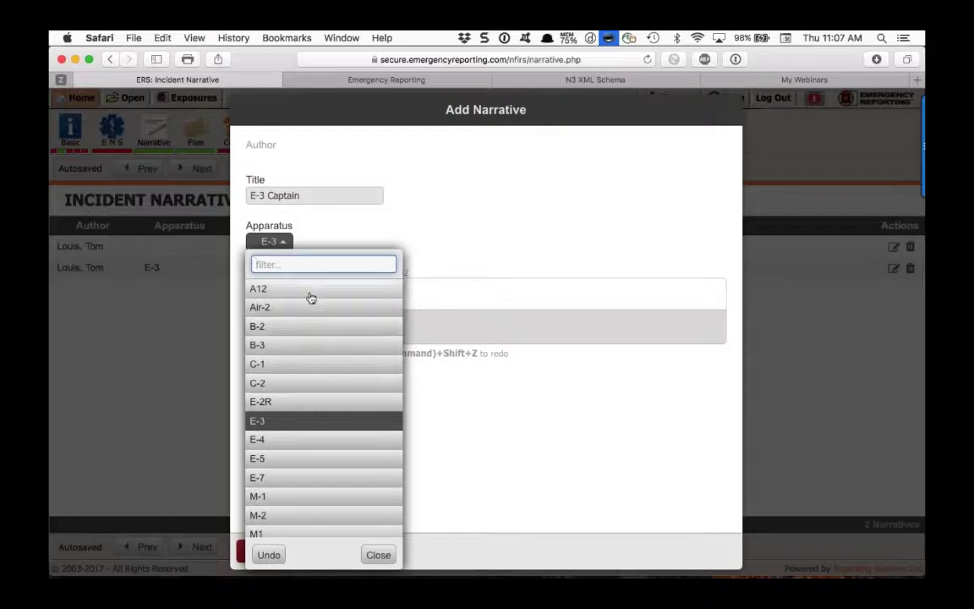
pyautogui.scroll(-1, 313, 292)
pyautogui.scroll(-3, 314, 293)
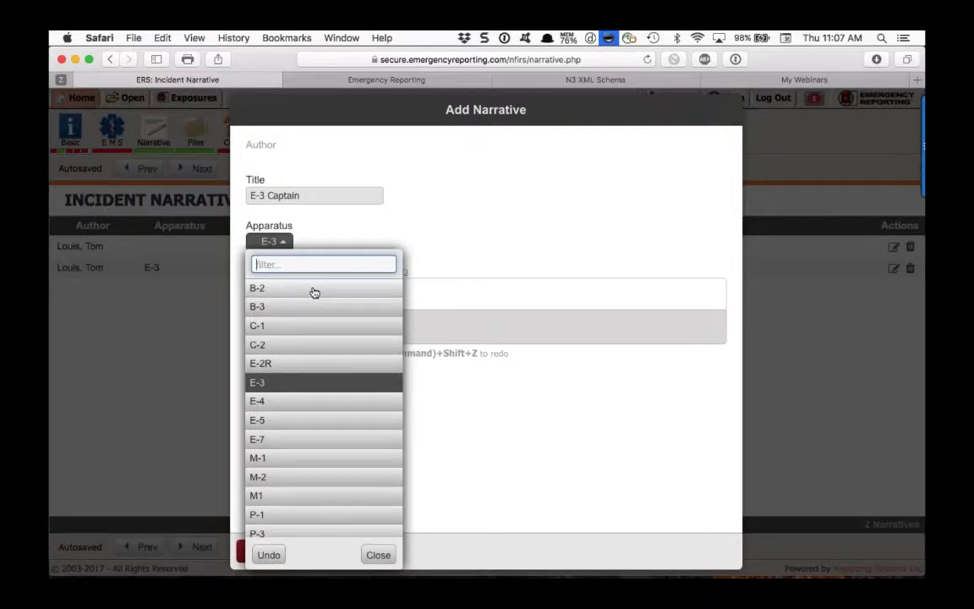
pyautogui.scroll(-1, 314, 293)
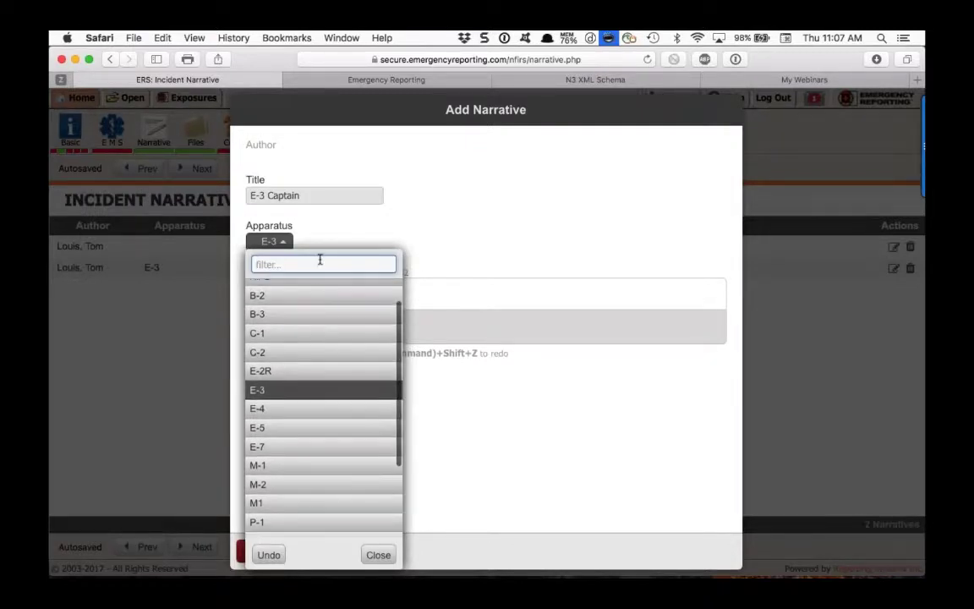
pyautogui.write('E')
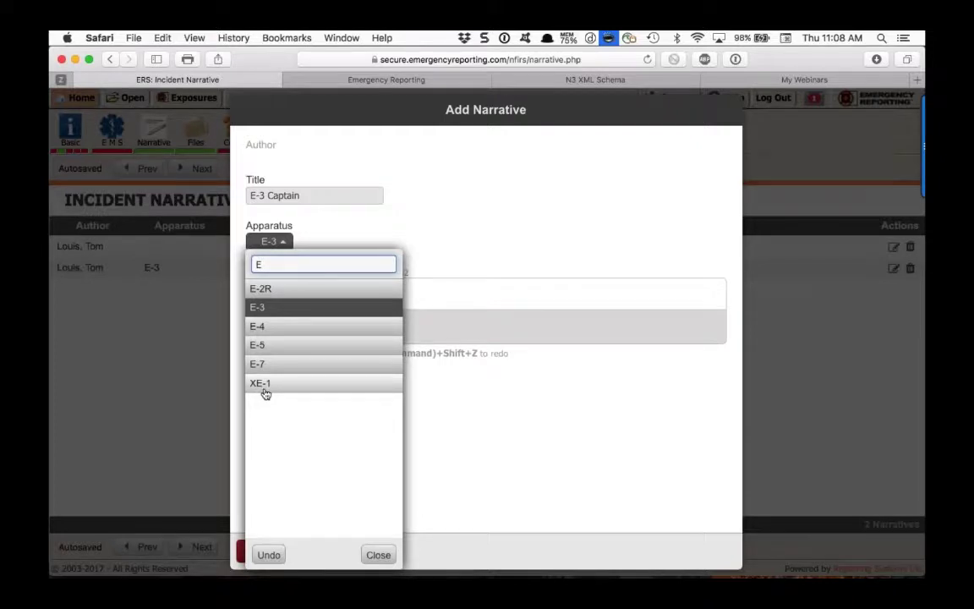
pyautogui.click(377, 554)
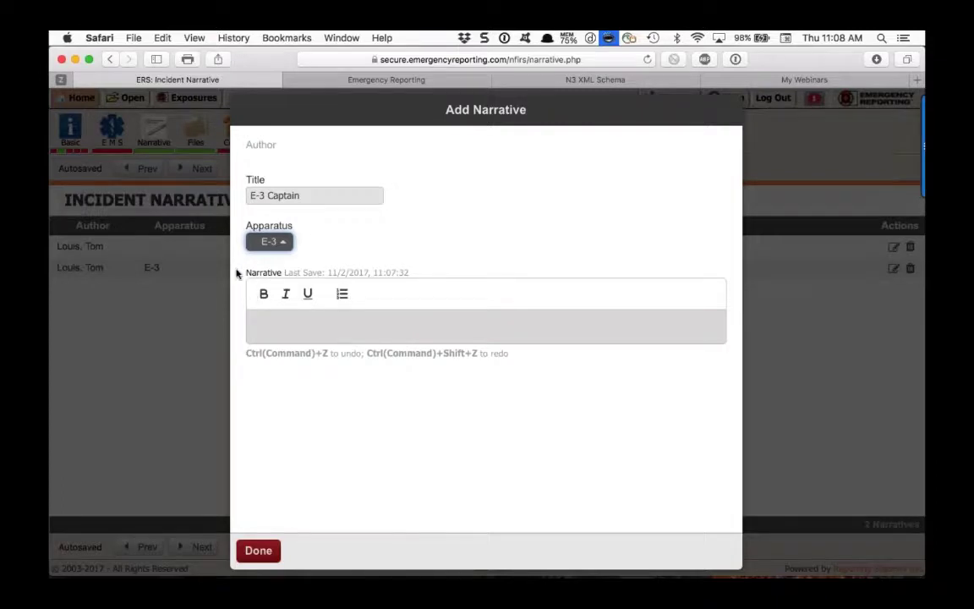
# Enter "Disp for MVC. U/A" as the narrative text
pyautogui.click(263, 320)
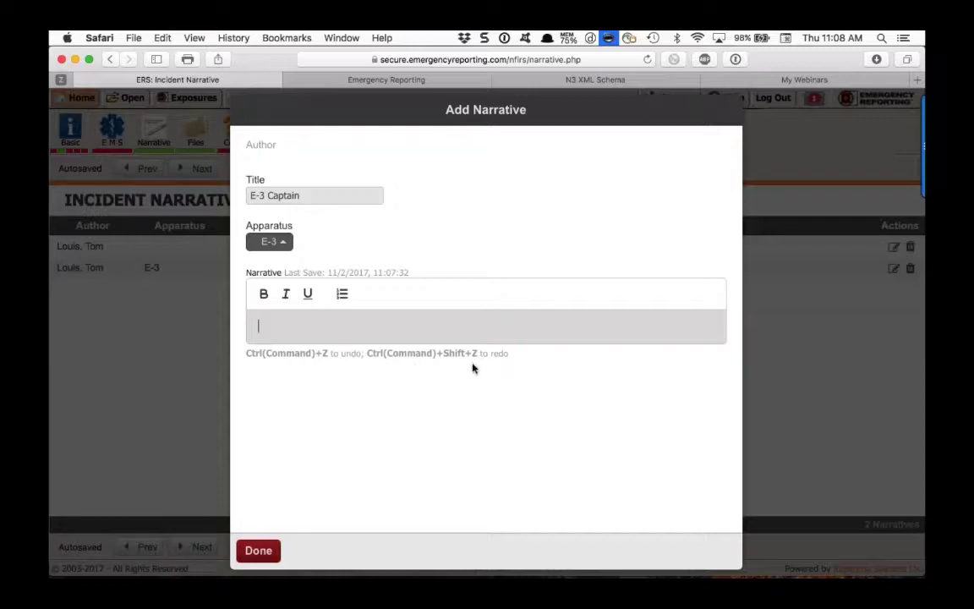
pyautogui.write('Disp for MVC')
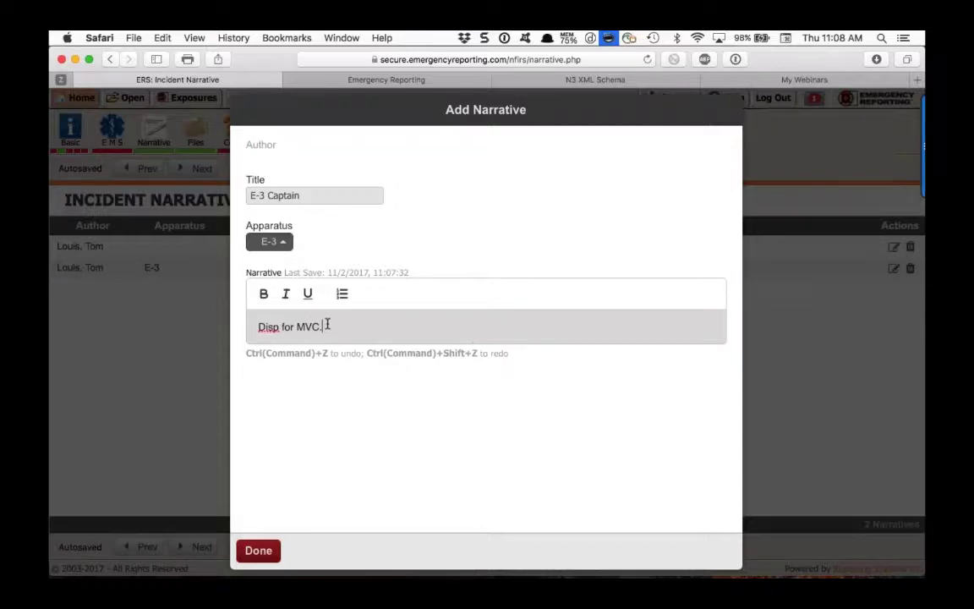
pyautogui.write('. U/A')
# Try italic and bold formatting on "U/A" in the narrative and add periods after it
pyautogui.moveTo(343, 326); pyautogui.dragTo(324, 326)
pyautogui.click(283, 296)
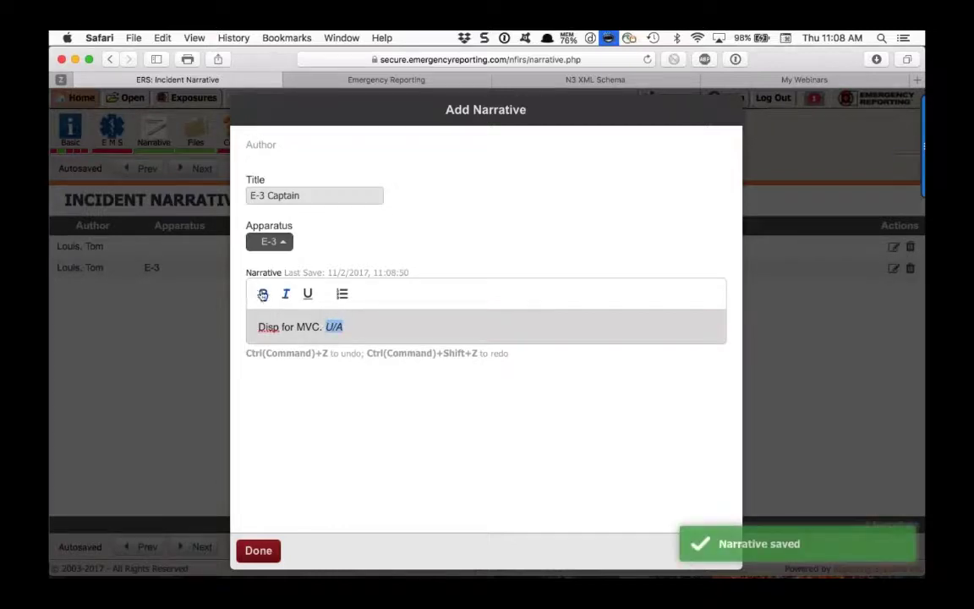
pyautogui.click(284, 296)
pyautogui.press('super+b')
pyautogui.write('...')
pyautogui.press('BackSpace')
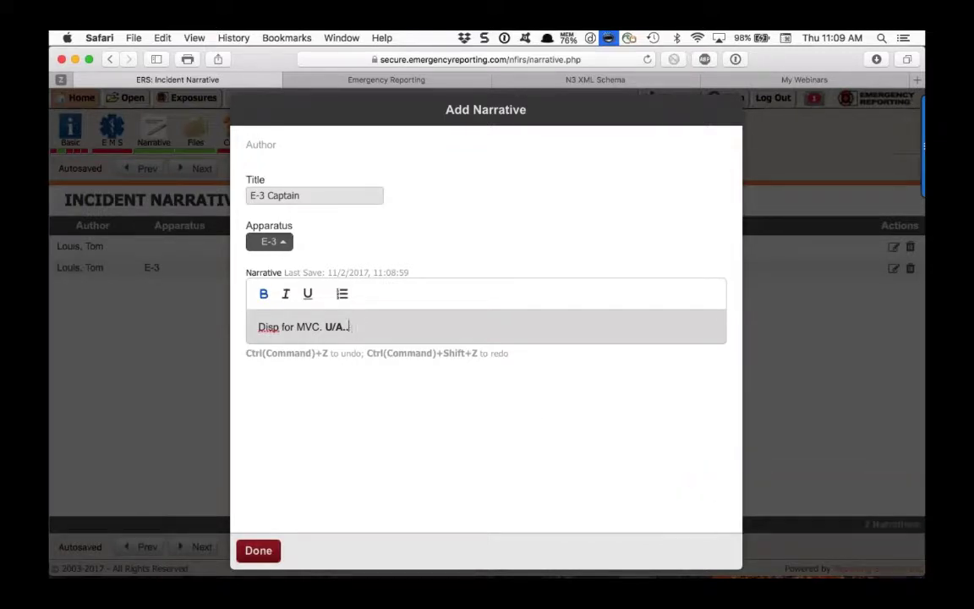
# Replace the end of the narrative after "Disp for MVC." with unformatted "U/A found"
pyautogui.press('BackSpace')
pyautogui.press('BackSpace')
pyautogui.press('BackSpace')
pyautogui.press('BackSpace')
pyautogui.write('U/A found ')
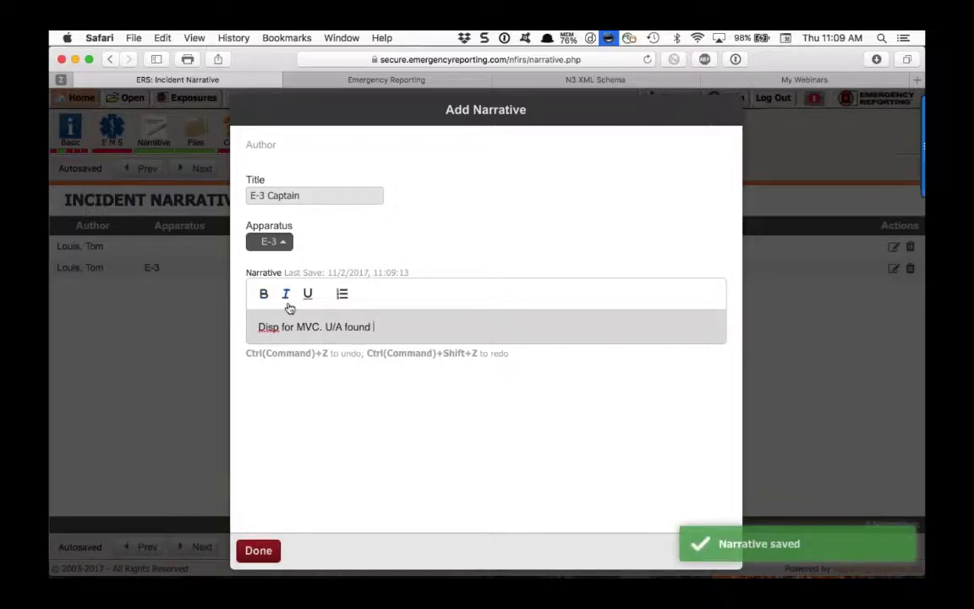
# Finish the E-3 narrative text with "3 car...", save it, and reopen the entry briefly to review it
pyautogui.write('3 car...')
pyautogui.click(245, 550)
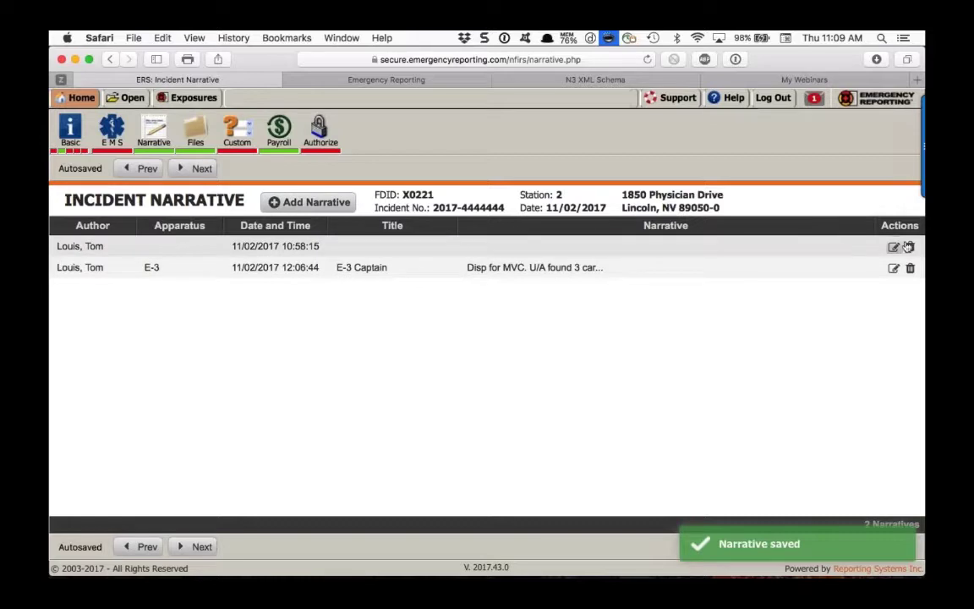
pyautogui.click(894, 268)
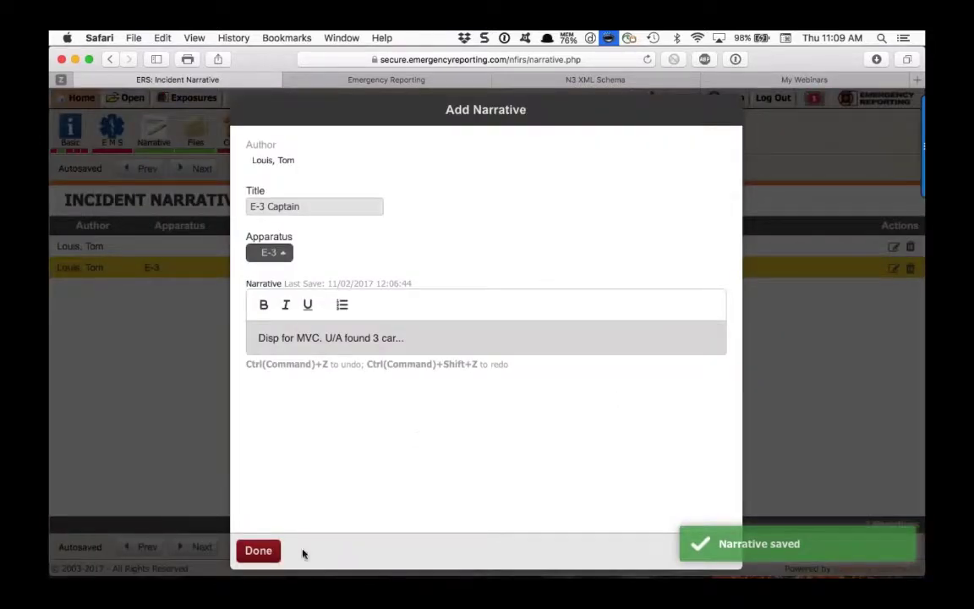
pyautogui.click(260, 551)
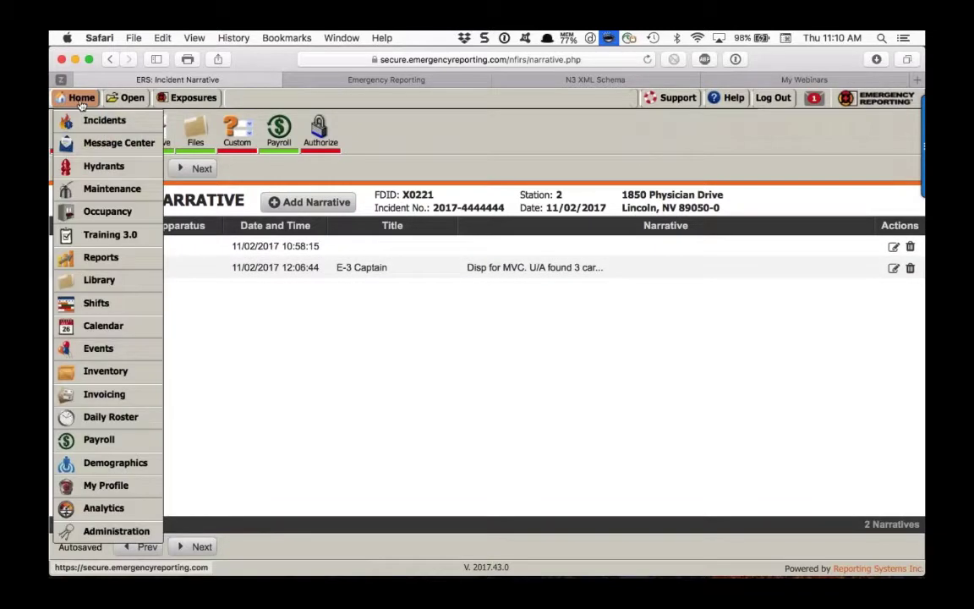
# Open the home page in a separate browser tab and bring up the Incident Narrative Settings in Administration
pyautogui.rightClick(81, 102)
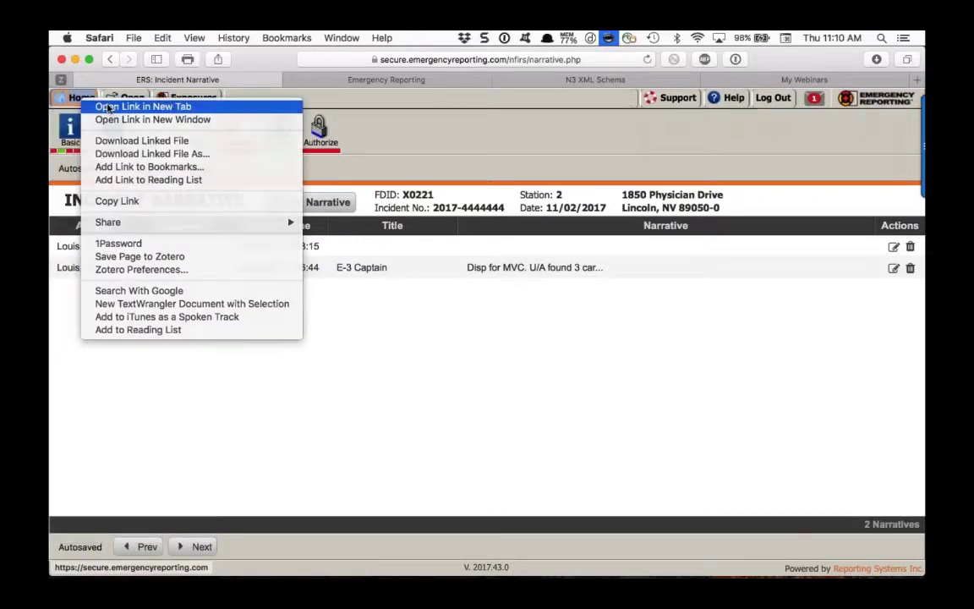
pyautogui.click(141, 100)
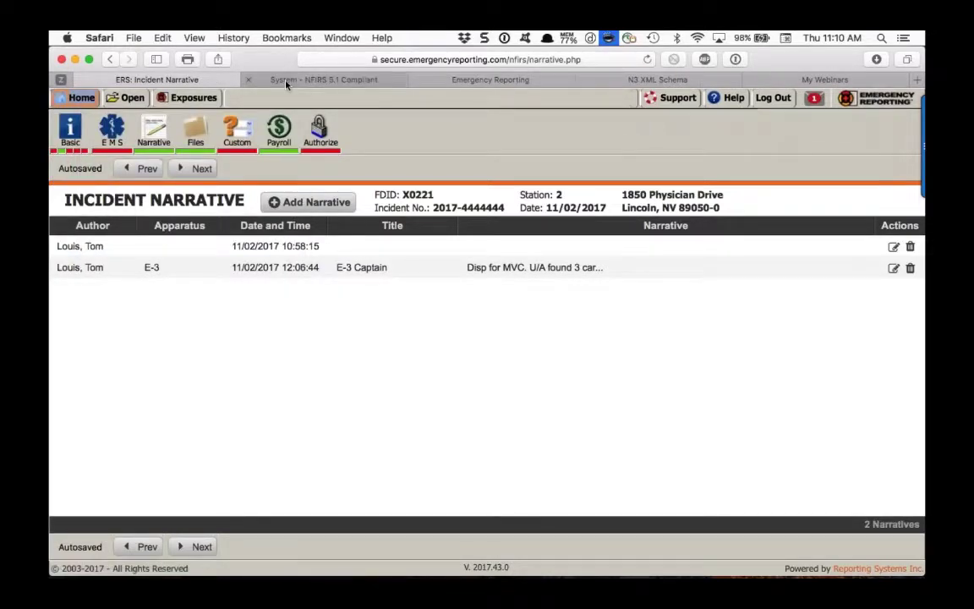
pyautogui.click(257, 78)
pyautogui.scroll(-10, 167, 213)
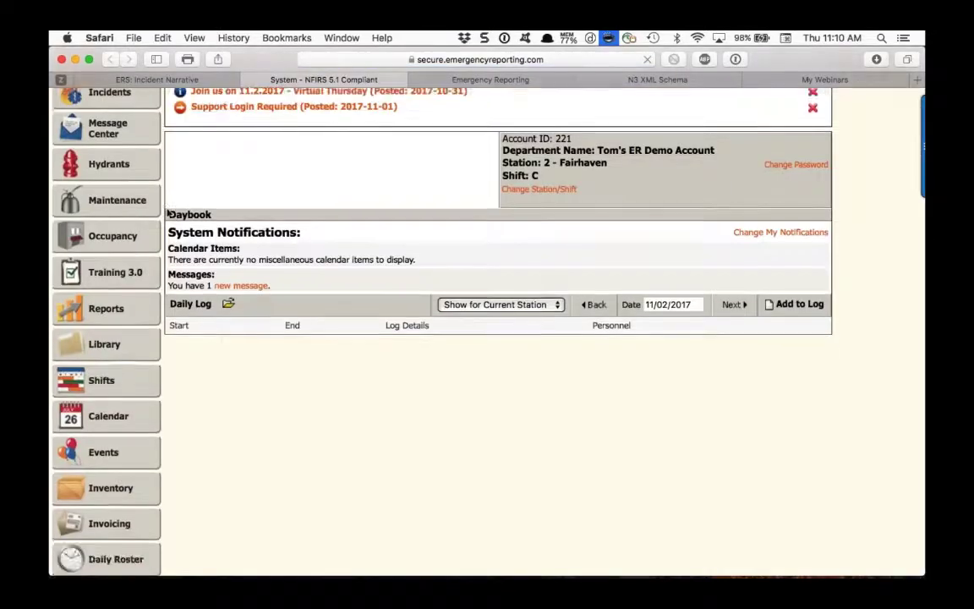
pyautogui.click(93, 172)
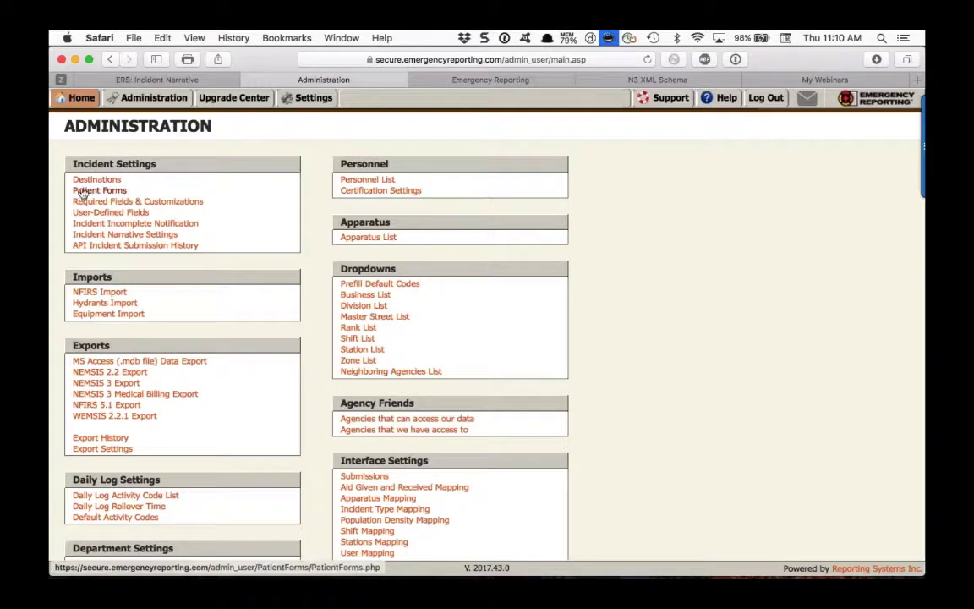
pyautogui.click(82, 237)
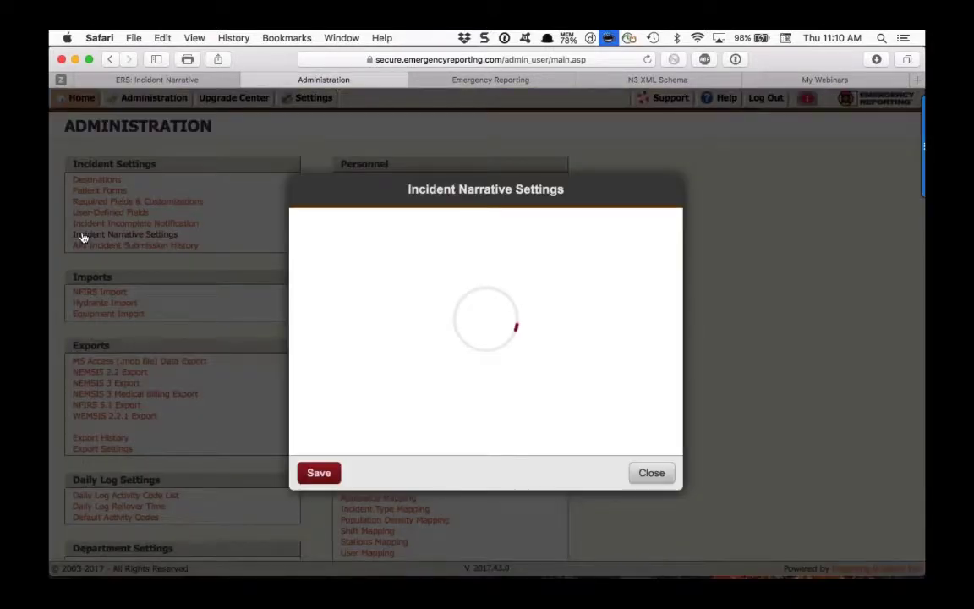
pyautogui.press('super+equal')
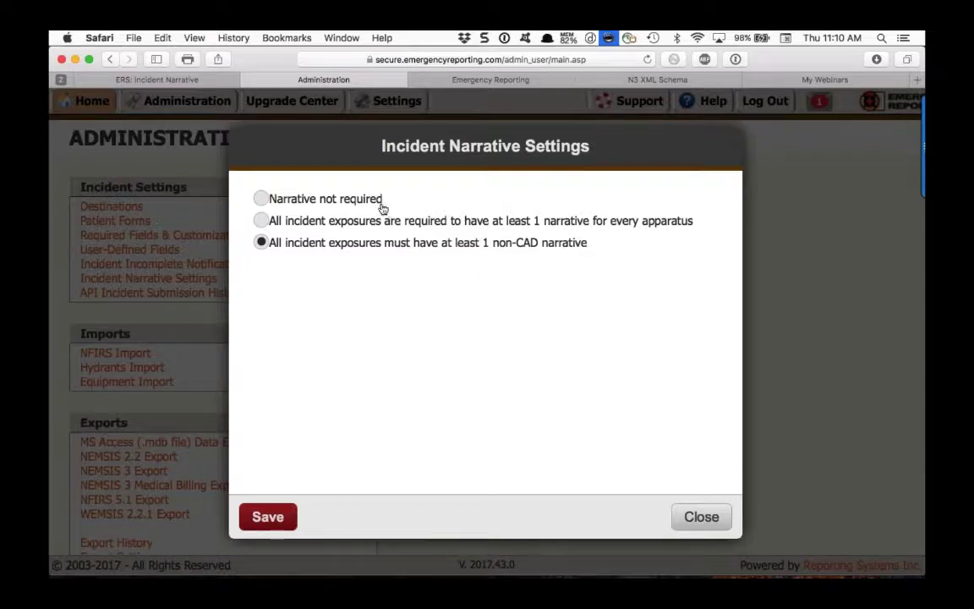
# Try the narrative requirement options, reselect at least 1 non-CAD narrative, and close the settings without saving
pyautogui.click(261, 198)
pyautogui.click(261, 221)
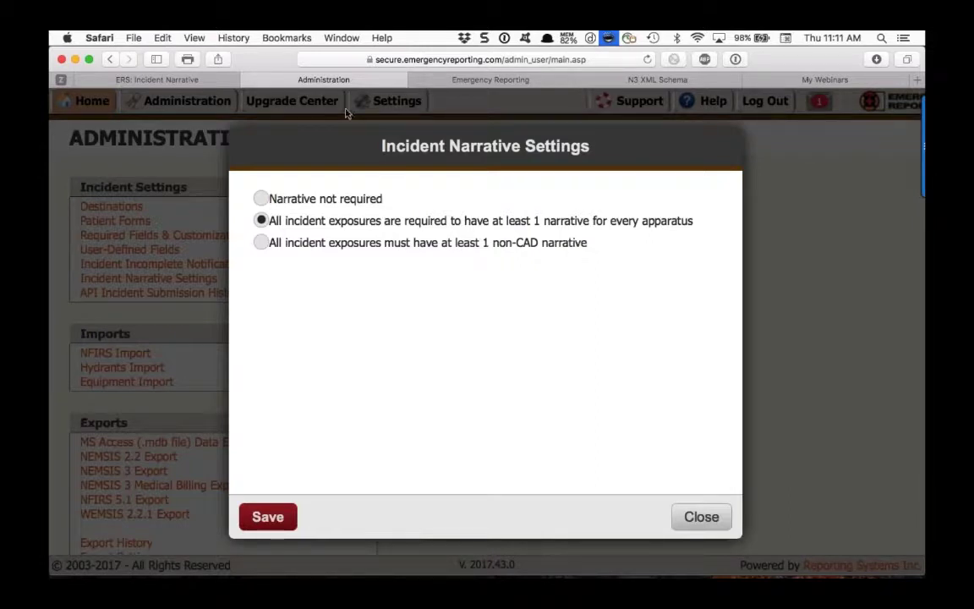
pyautogui.click(261, 243)
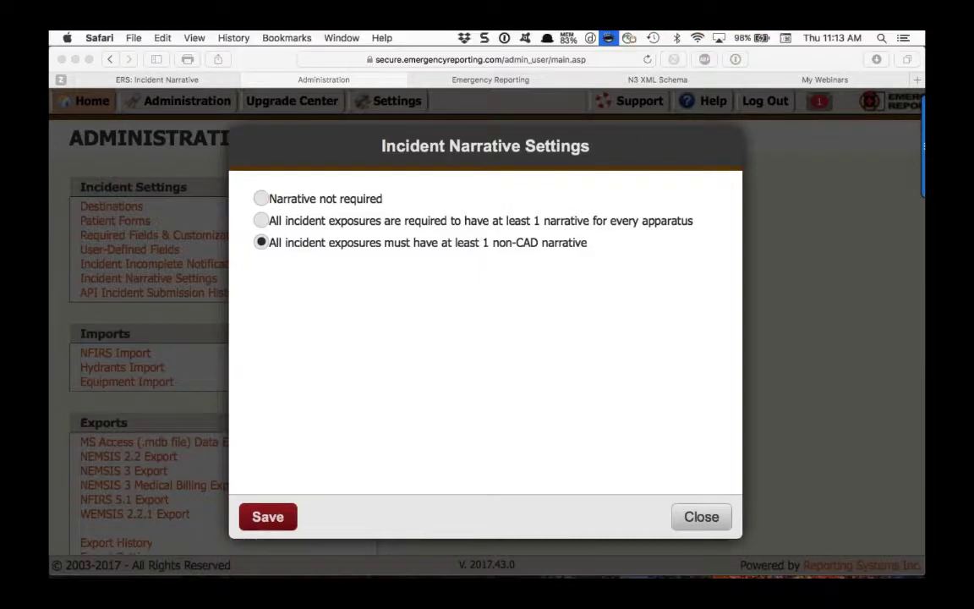
pyautogui.press('Escape')
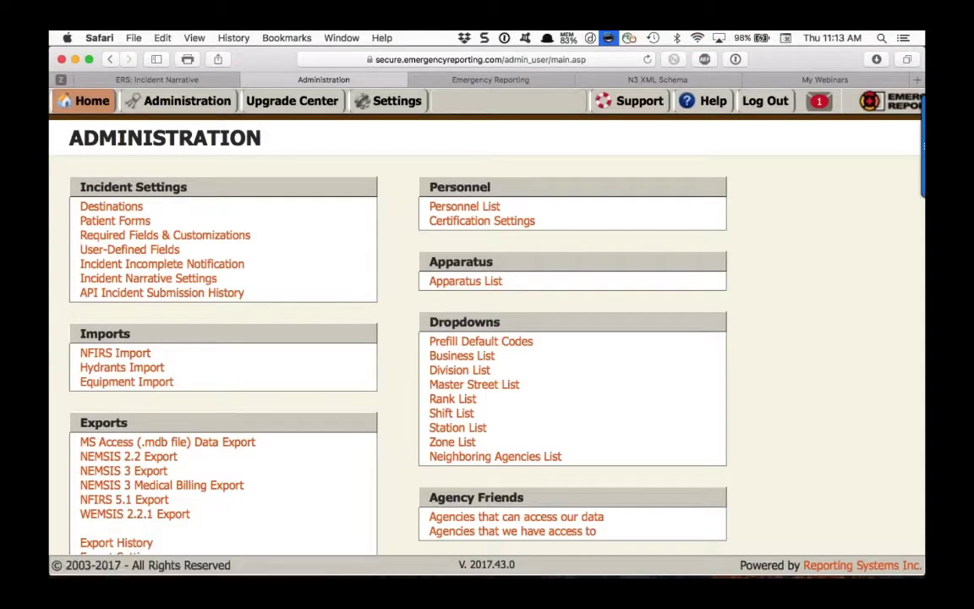
# Return to the incident's narratives and start a new narrative assigned to apparatus A12
pyautogui.click(151, 79)
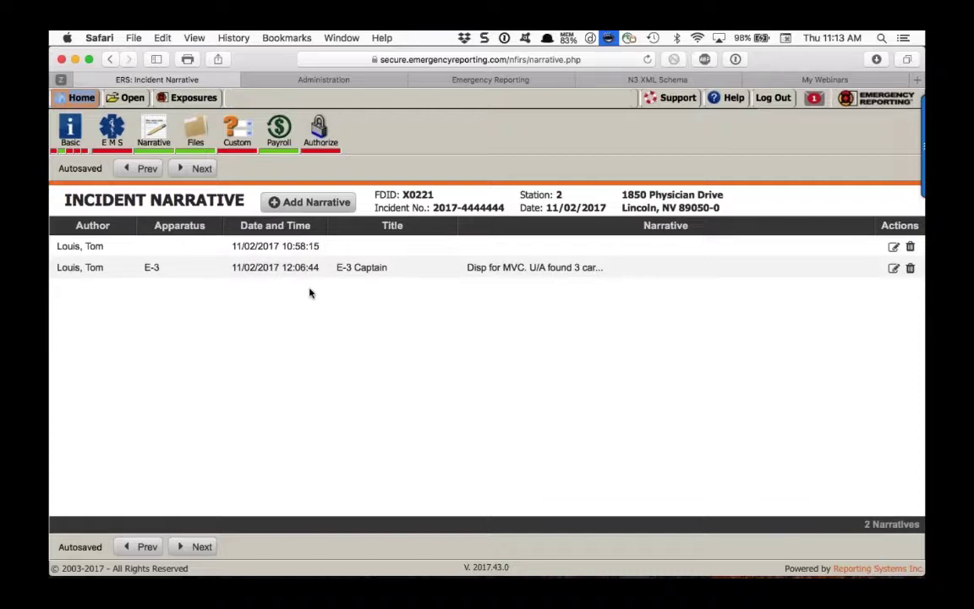
pyautogui.click(293, 202)
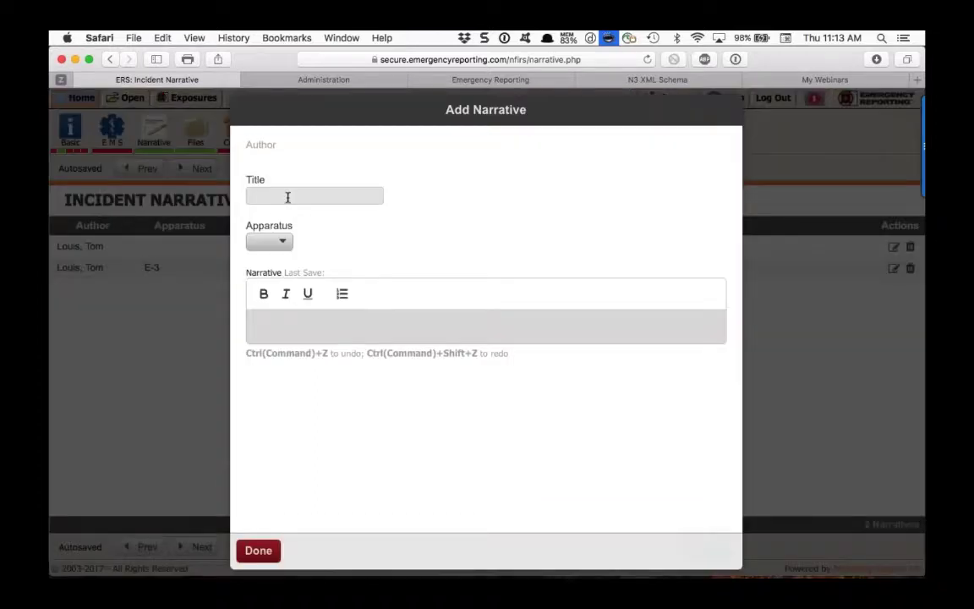
pyautogui.click(287, 197)
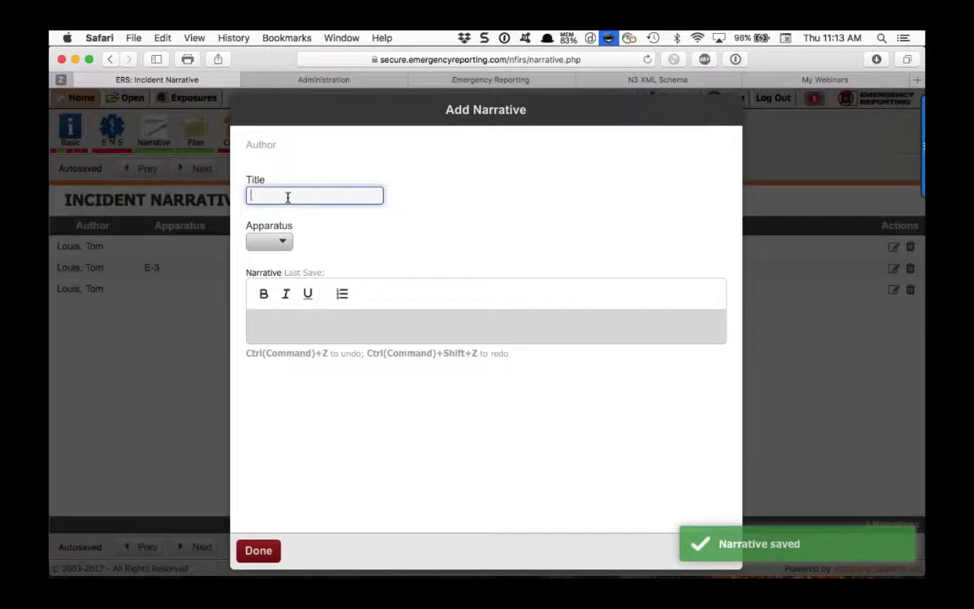
pyautogui.write('E')
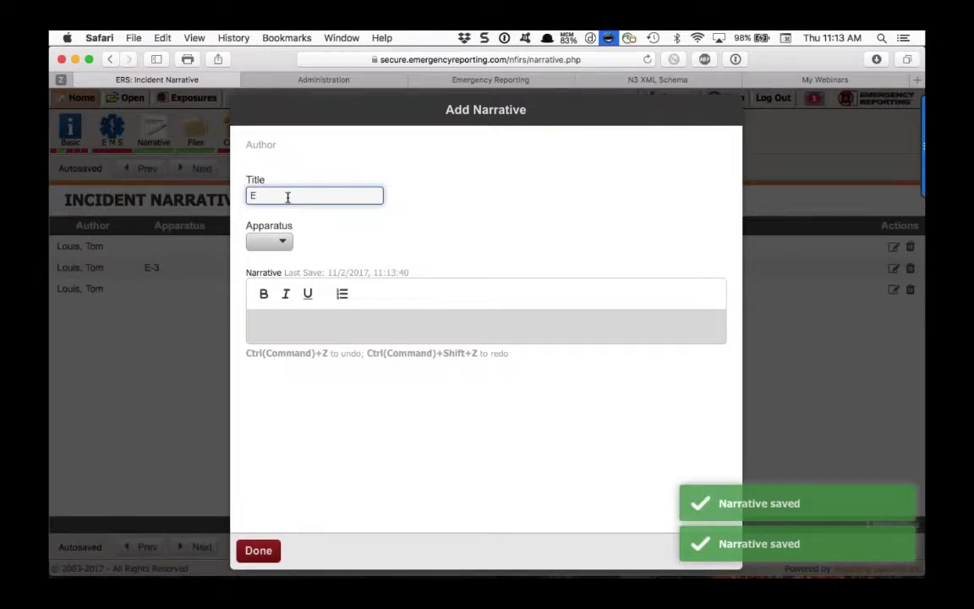
pyautogui.press('BackSpace')
pyautogui.click(270, 242)
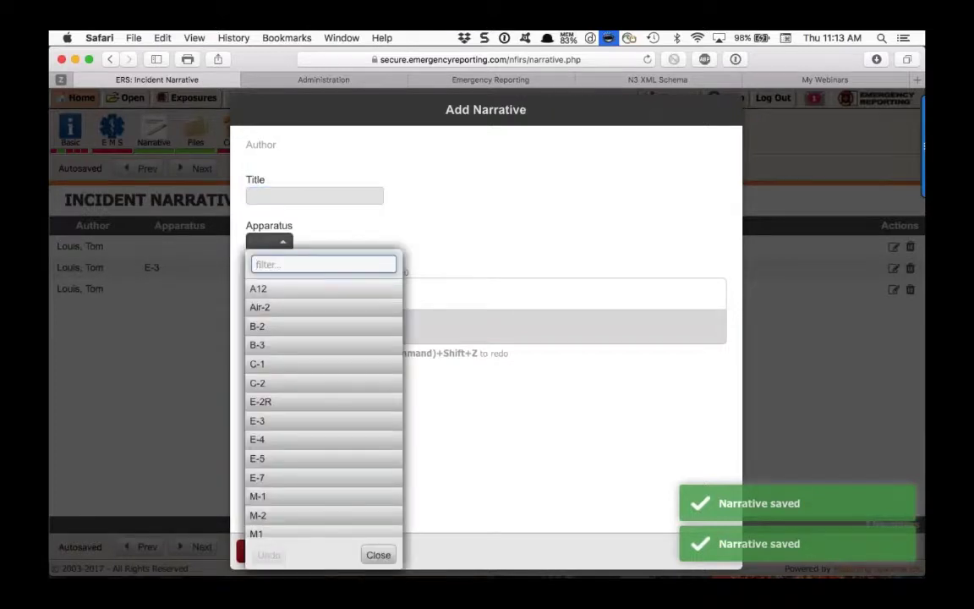
pyautogui.click(272, 295)
# Title the A12 narrative "A12 Support", leave its text empty, and finish the entry
pyautogui.click(288, 195)
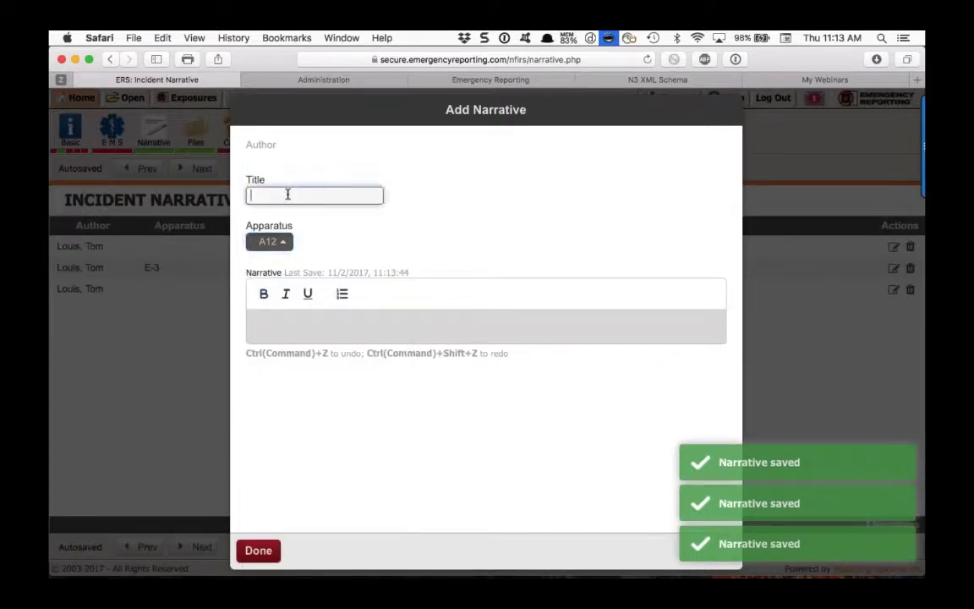
pyautogui.write('A12 S')
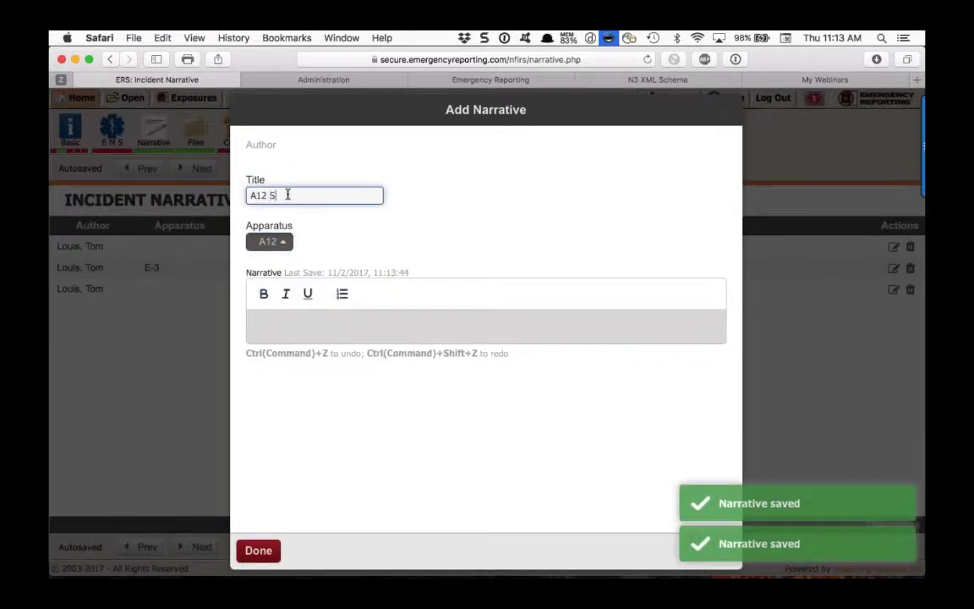
pyautogui.write('upport')
pyautogui.click(287, 325)
pyautogui.click(256, 550)
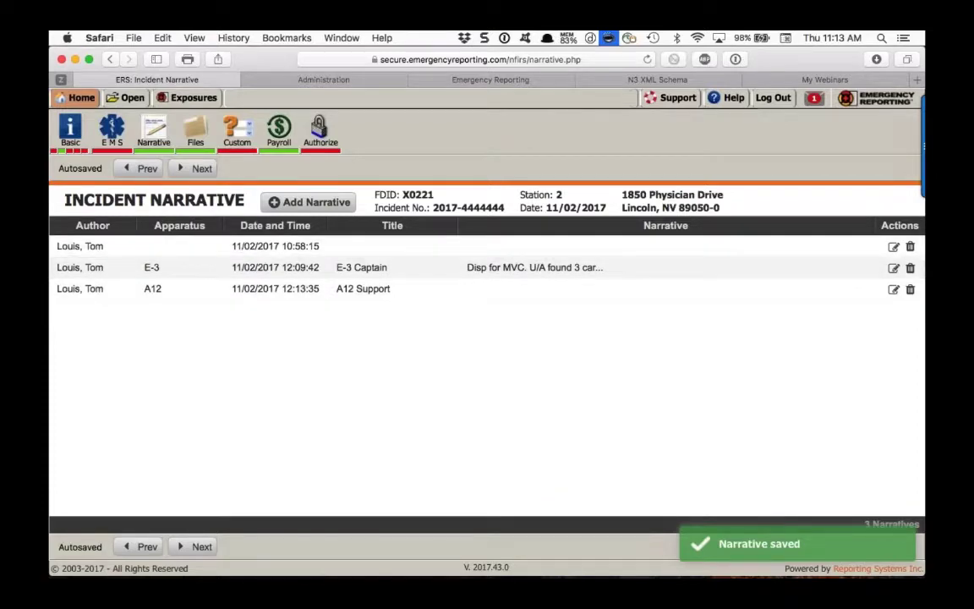
# Delete the blank untitled narrative and the "A12 Support" narrative from the incident
pyautogui.click(911, 246)
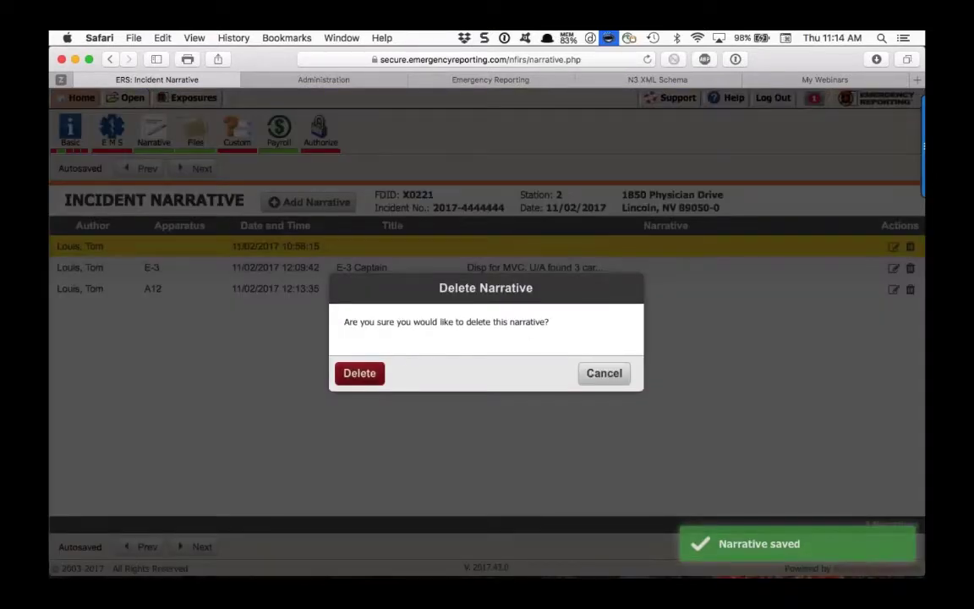
pyautogui.click(360, 372)
pyautogui.click(911, 268)
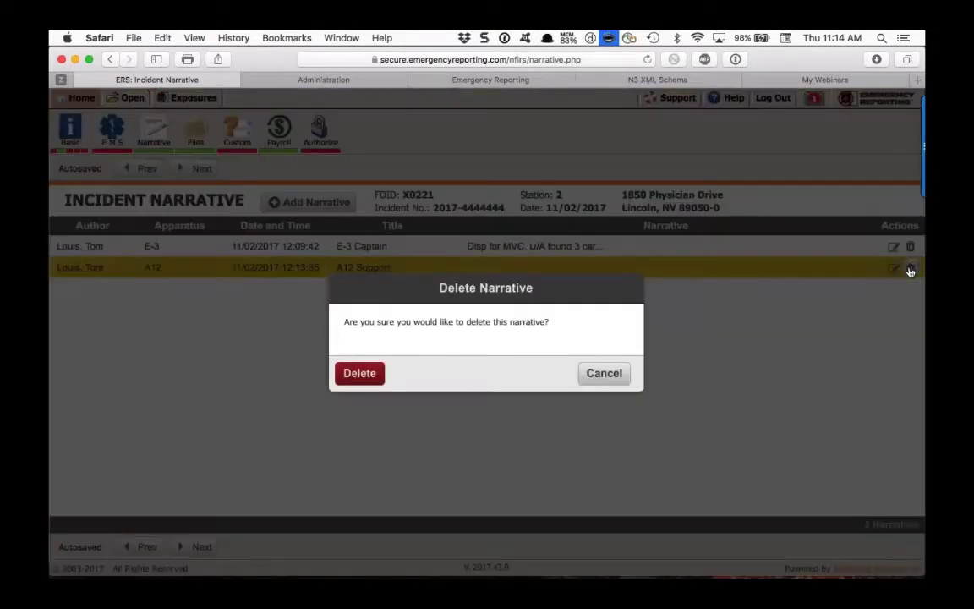
pyautogui.click(348, 374)
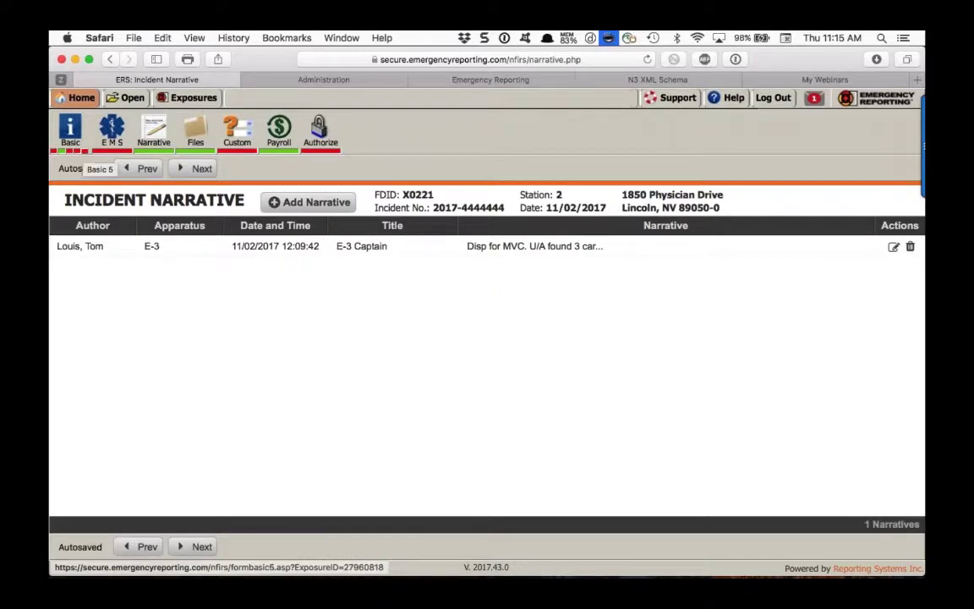
# Look over the EMS information on the incident's Basic Info 5 page and return to its narratives
pyautogui.click(92, 151)
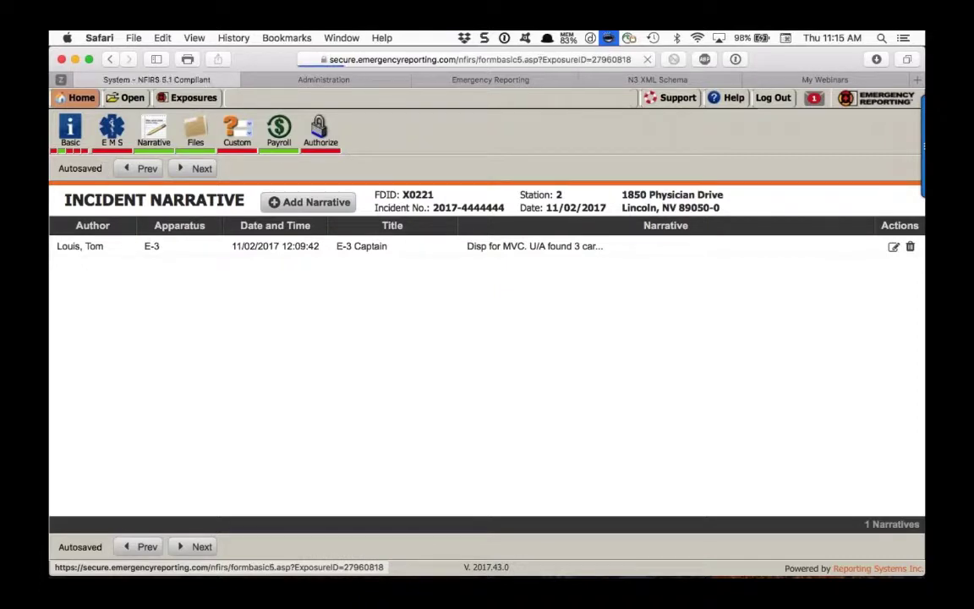
pyautogui.scroll(-3, 195, 290)
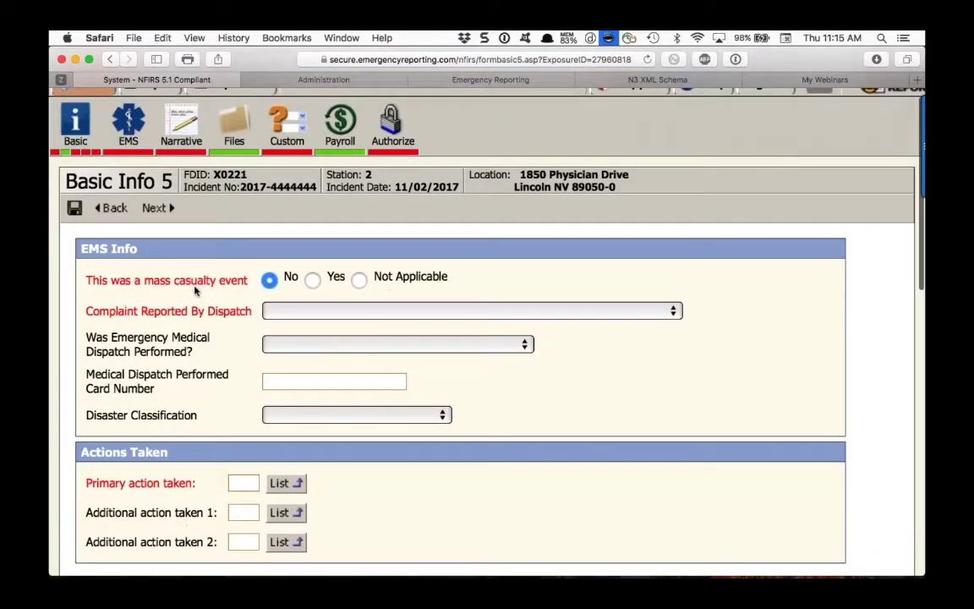
pyautogui.scroll(3, 194, 291)
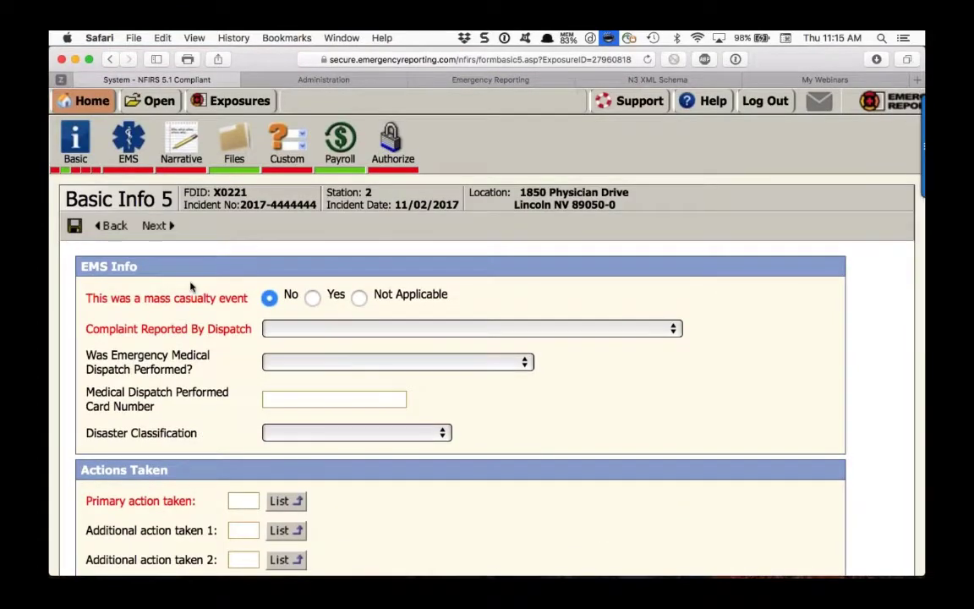
pyautogui.click(181, 144)
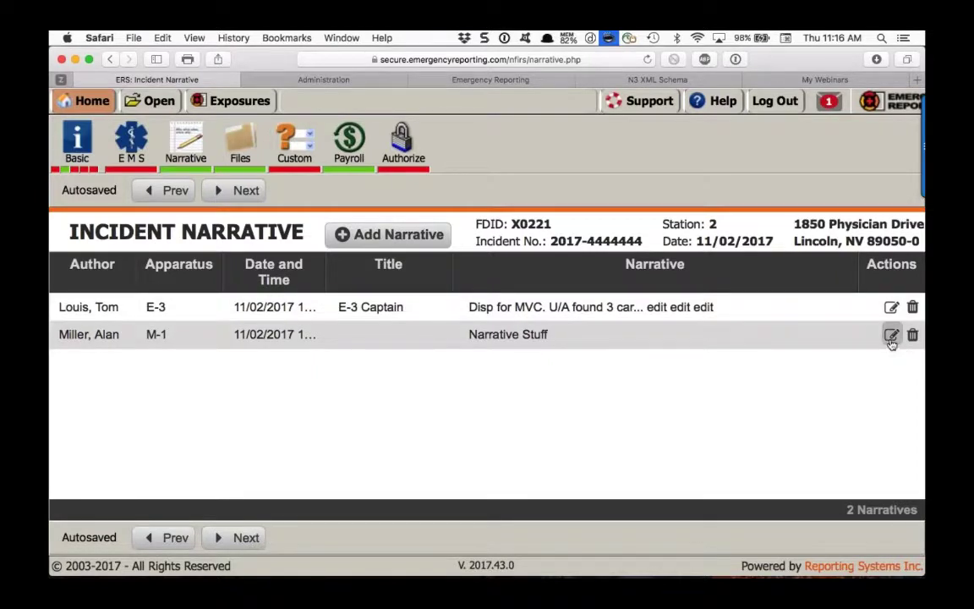
# Append "....test" to the "Narrative Stuff" text of the M-1 narrative and finish the entry
pyautogui.click(891, 336)
pyautogui.click(304, 411)
pyautogui.write('..')
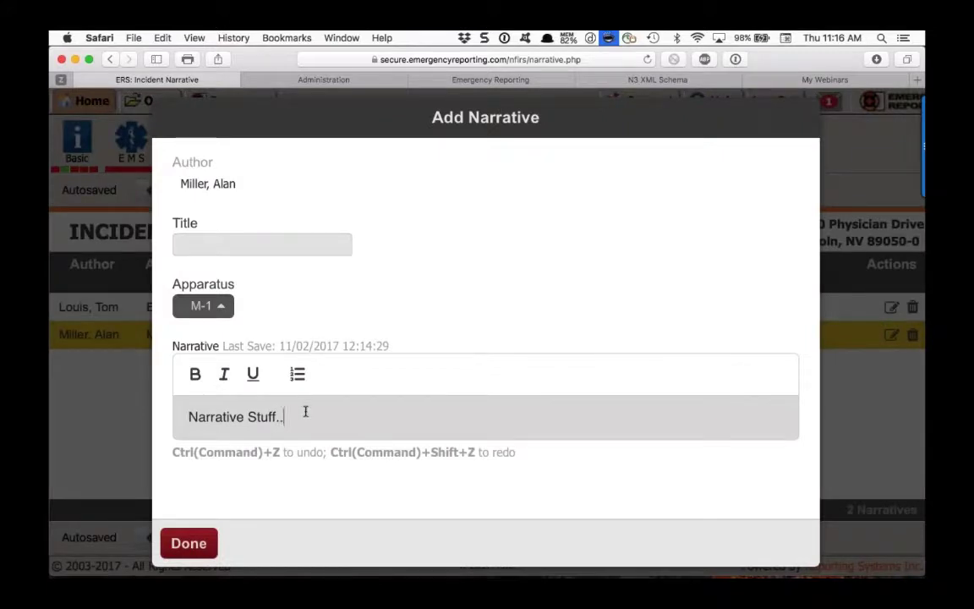
pyautogui.write('..test')
pyautogui.click(181, 550)
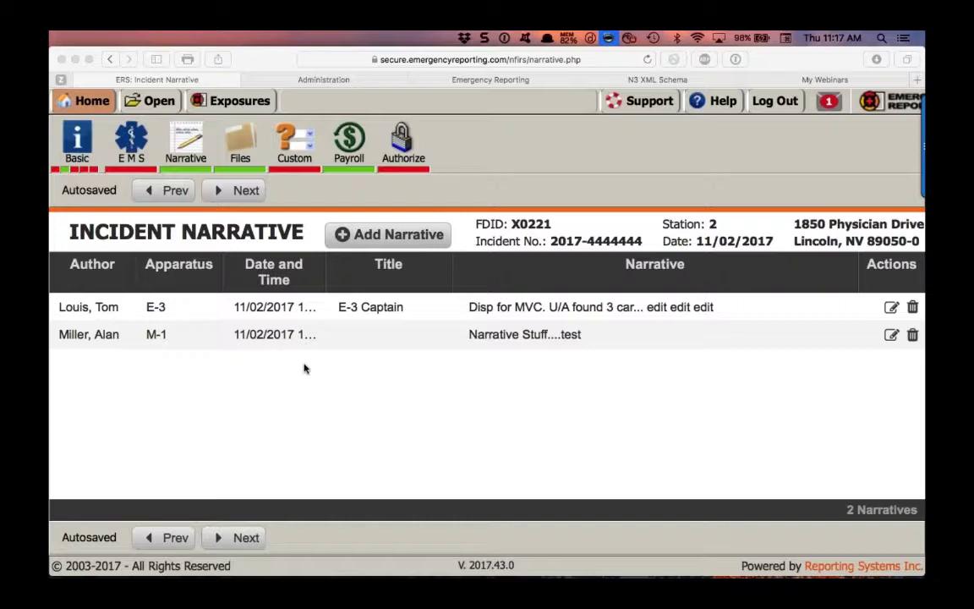
# Open the 11/02/2017 Station 2 EMS call from the incident list and bring up its report printing options
pyautogui.click(149, 102)
pyautogui.click(150, 101)
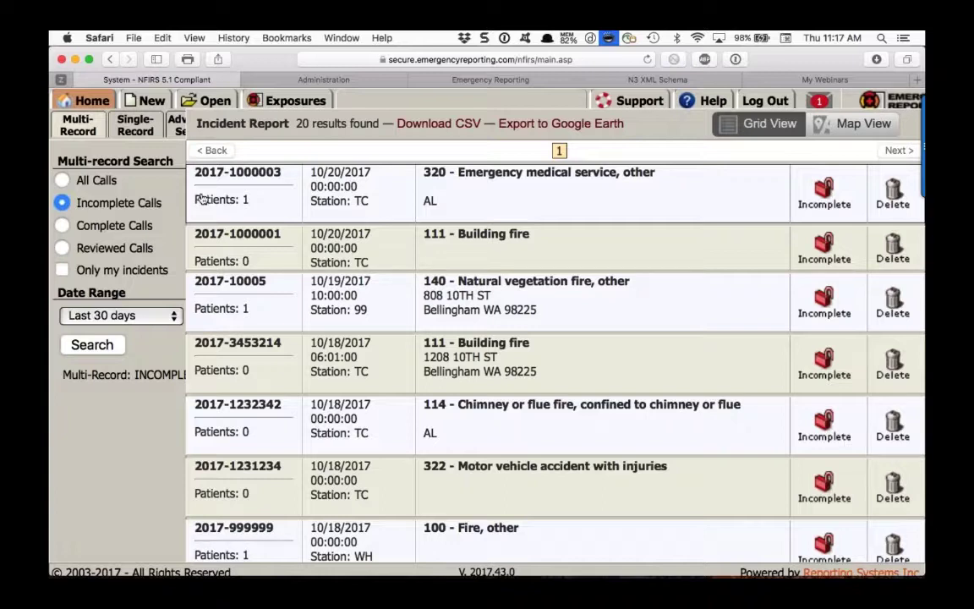
pyautogui.scroll(-10, 228, 304)
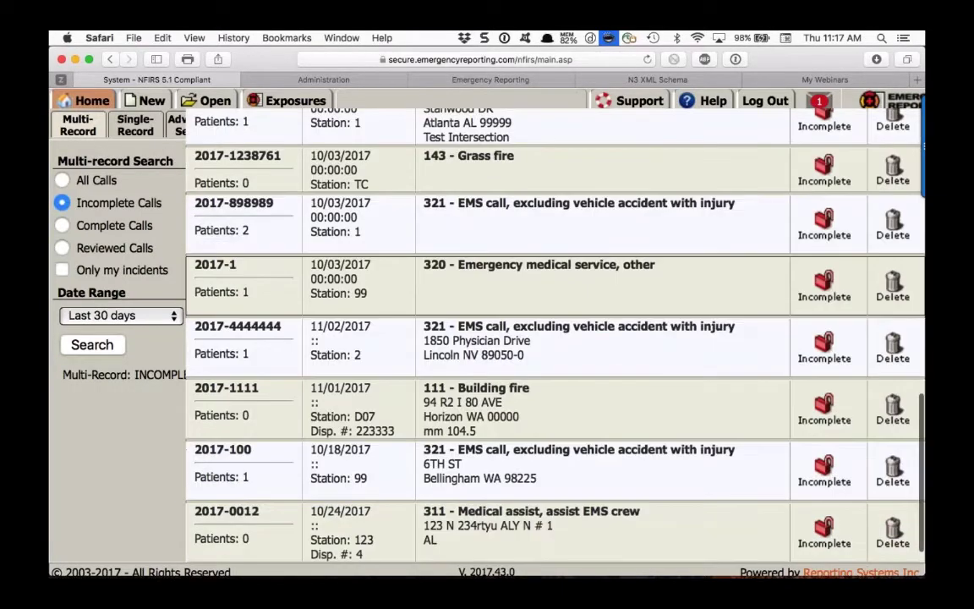
pyautogui.click(238, 326)
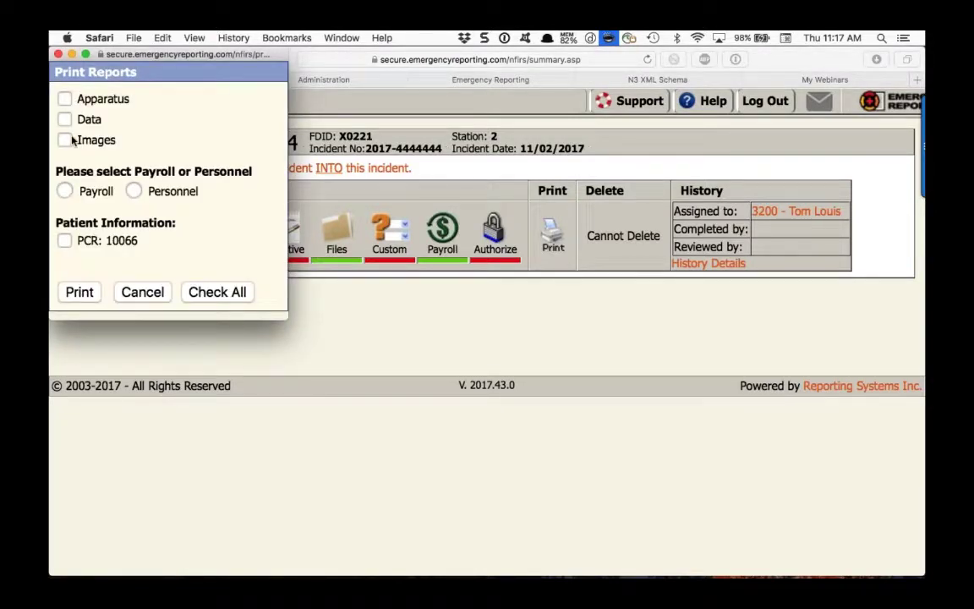
# Generate the incident's printed report with Apparatus, Data, Images and Personnel included and the patient care report excluded
pyautogui.click(201, 292)
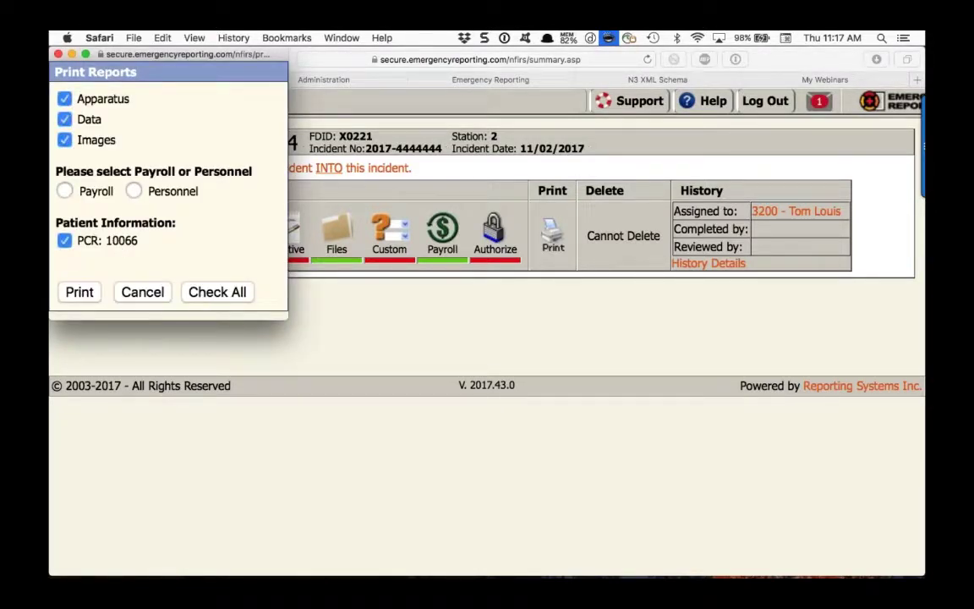
pyautogui.click(64, 240)
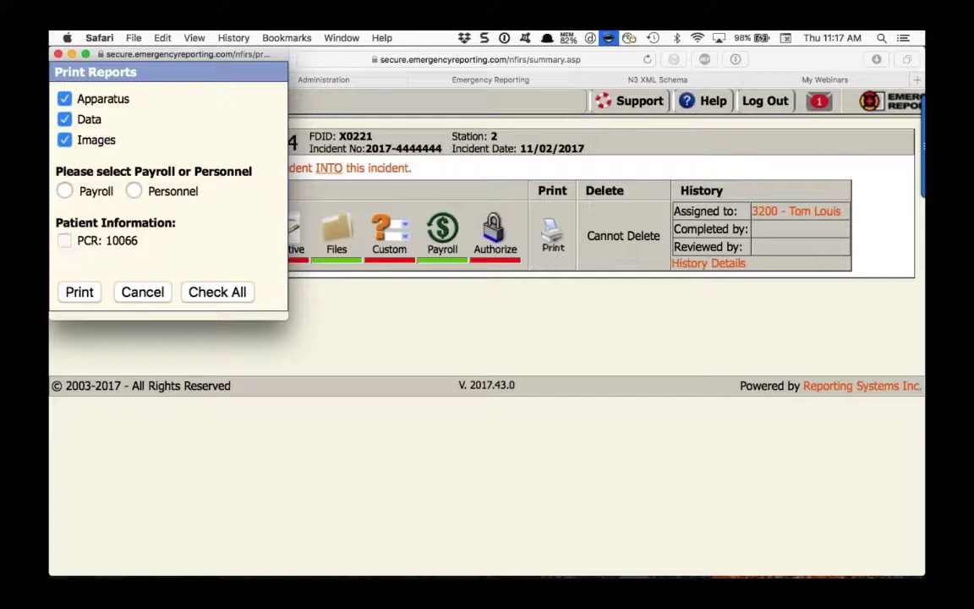
pyautogui.click(135, 191)
pyautogui.click(81, 294)
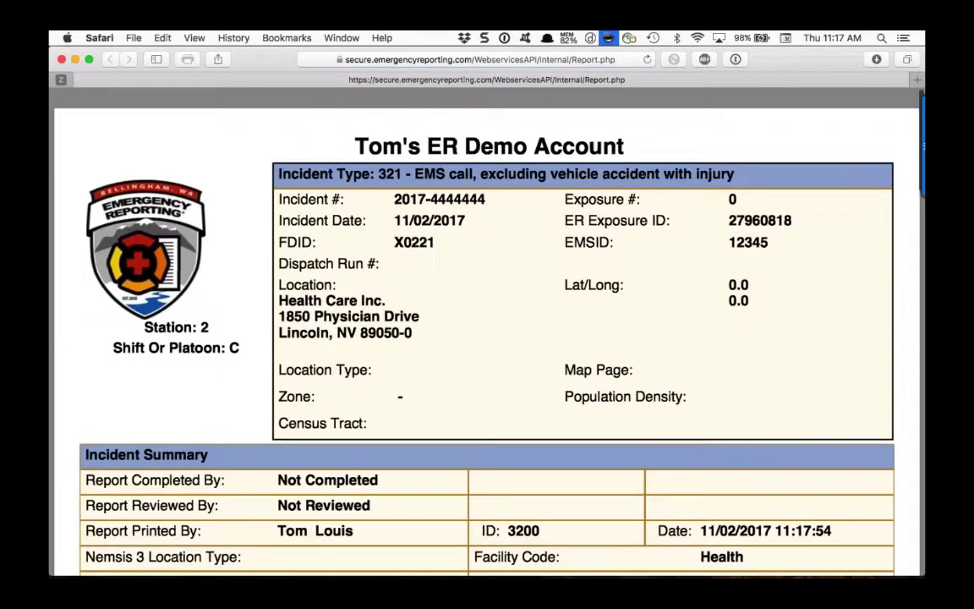
# Examine the incident summary and the Incident Narrative sections in the printed report
pyautogui.scroll(-2, 487, 338)
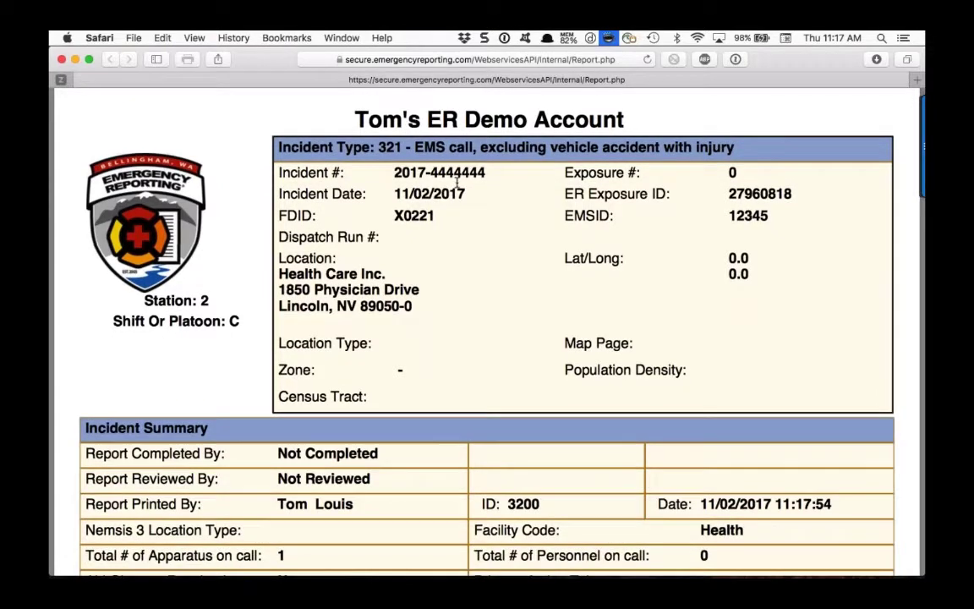
pyautogui.scroll(-5, 443, 160)
pyautogui.scroll(-8, 443, 161)
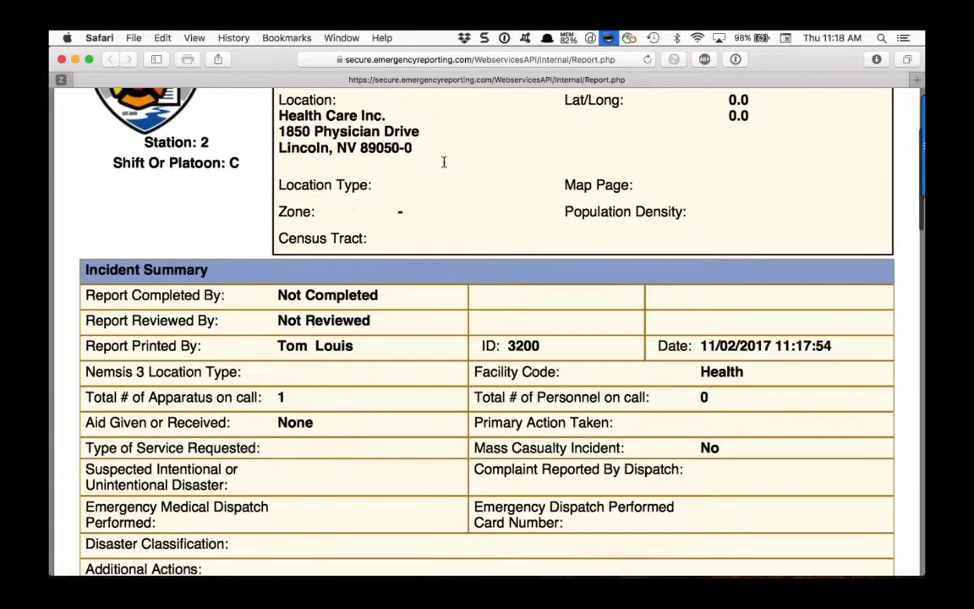
pyautogui.scroll(-2, 443, 161)
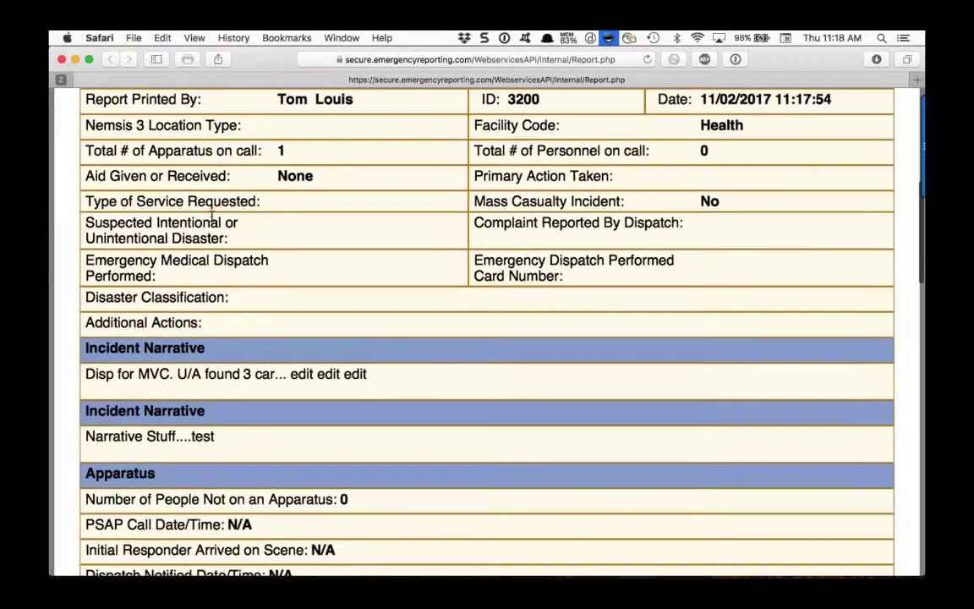
pyautogui.scroll(-1, 111, 346)
pyautogui.scroll(-3, 123, 365)
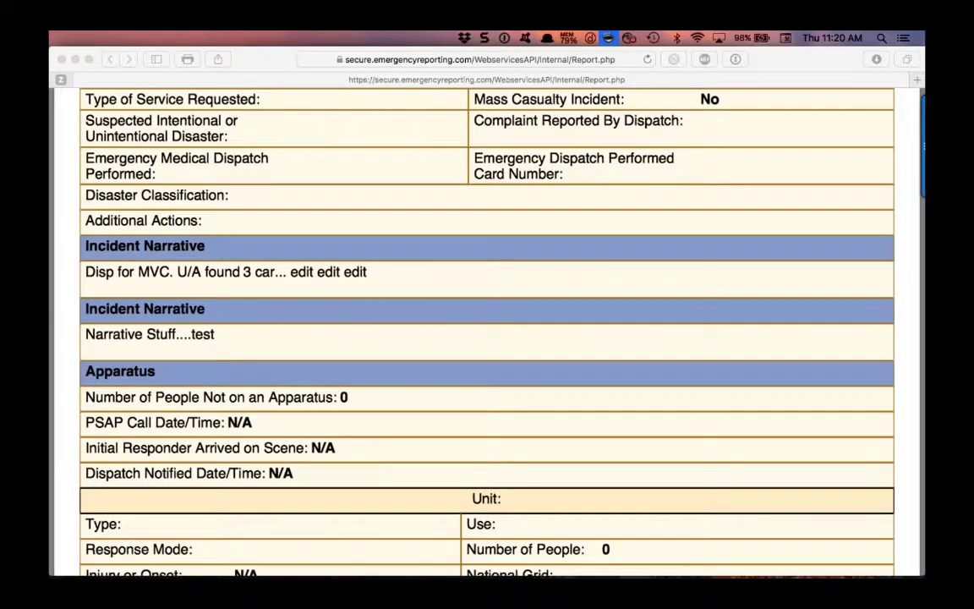
pyautogui.scroll(-1, 393, 302)
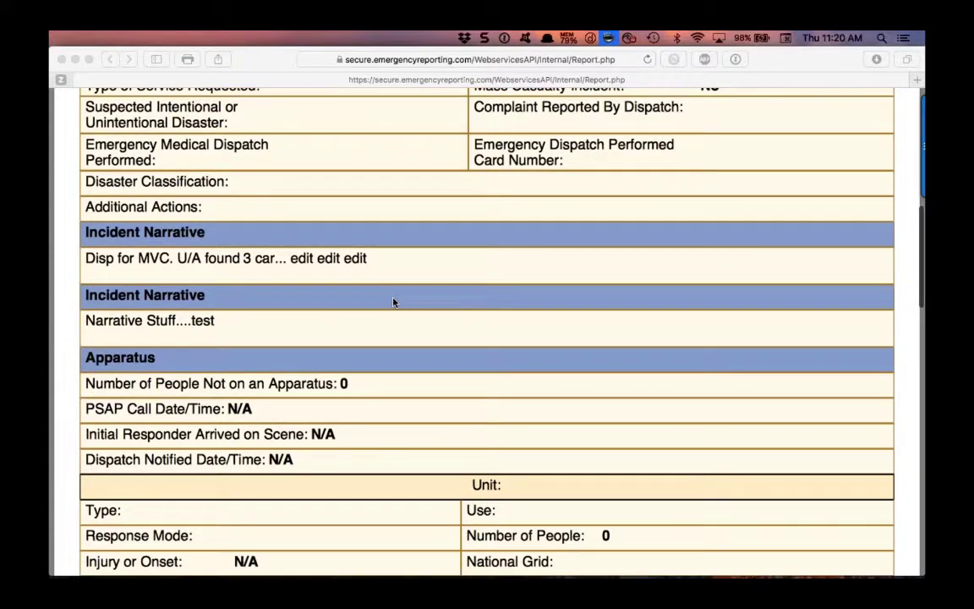
pyautogui.scroll(-1, 393, 301)
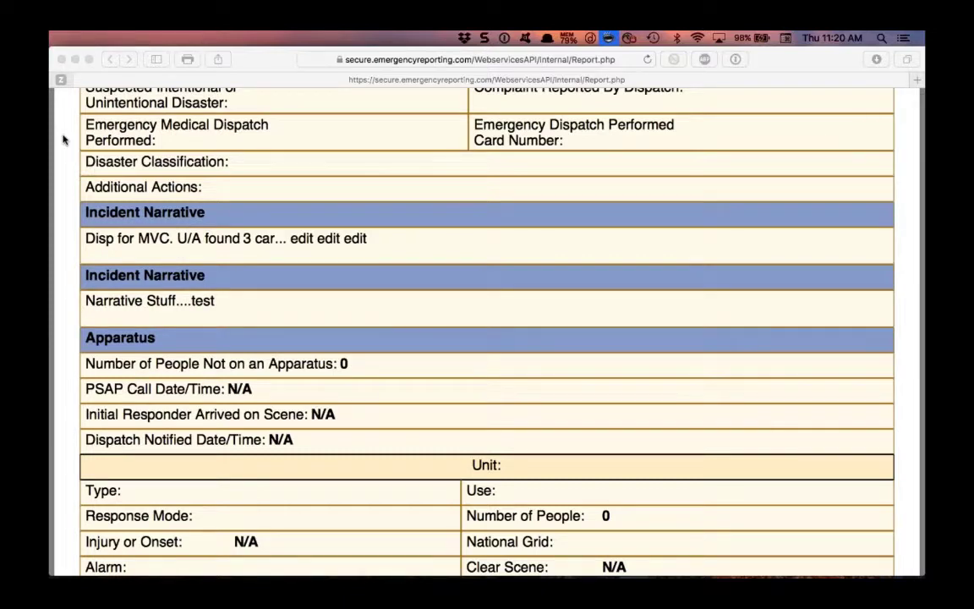
pyautogui.hotkey('ctrl', 'shift', 'c')
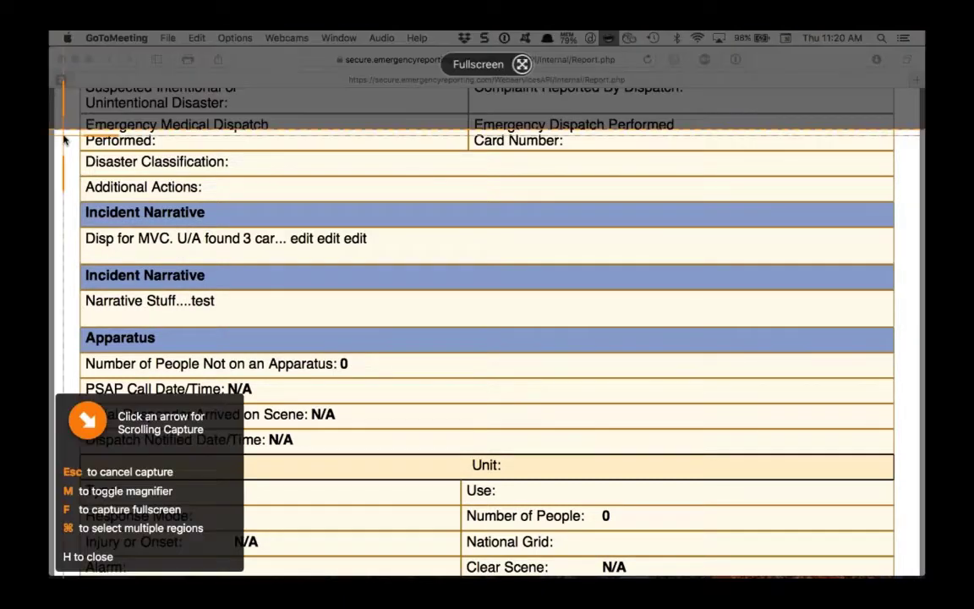
pyautogui.moveTo(62, 137); pyautogui.dragTo(907, 439)
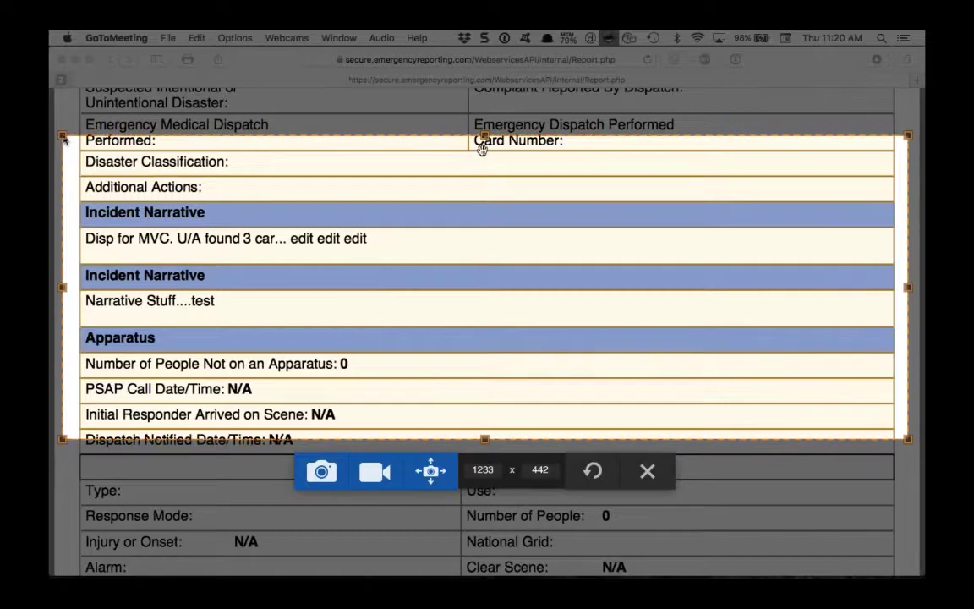
pyautogui.moveTo(484, 135); pyautogui.dragTo(484, 159)
pyautogui.press('Escape')
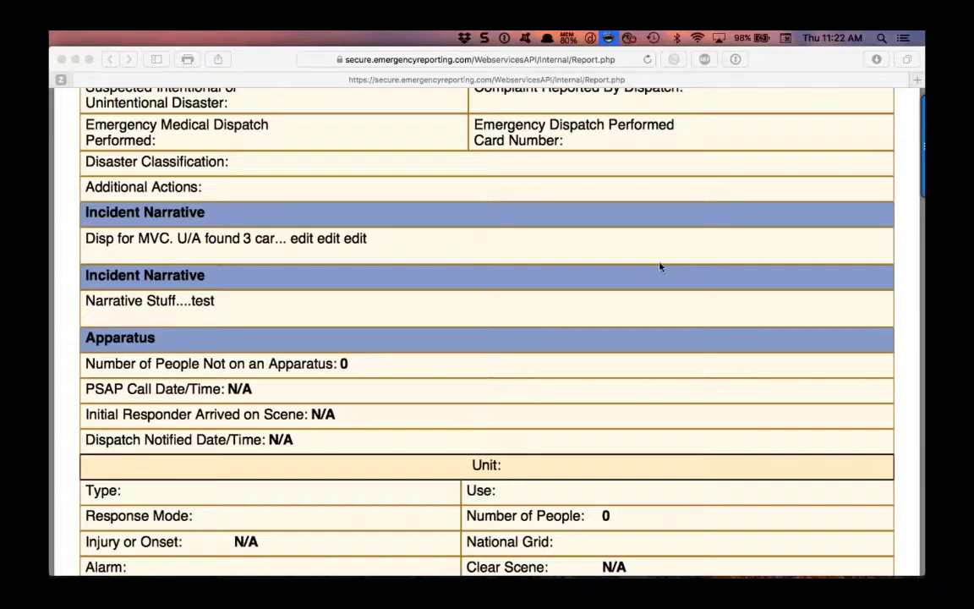
# Close the printed report and reopen the incident's narratives
pyautogui.scroll(3, 337, 362)
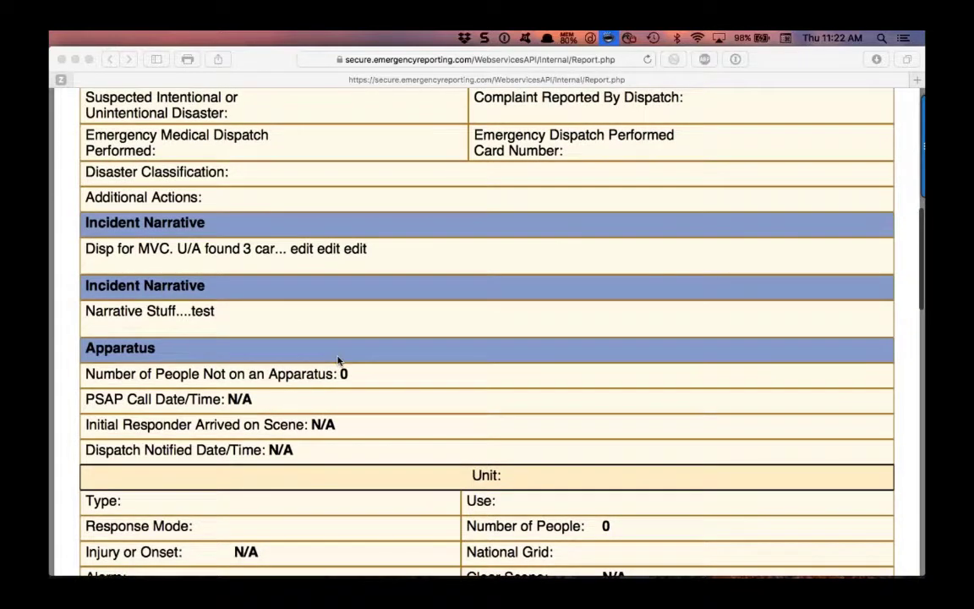
pyautogui.scroll(-1, 338, 361)
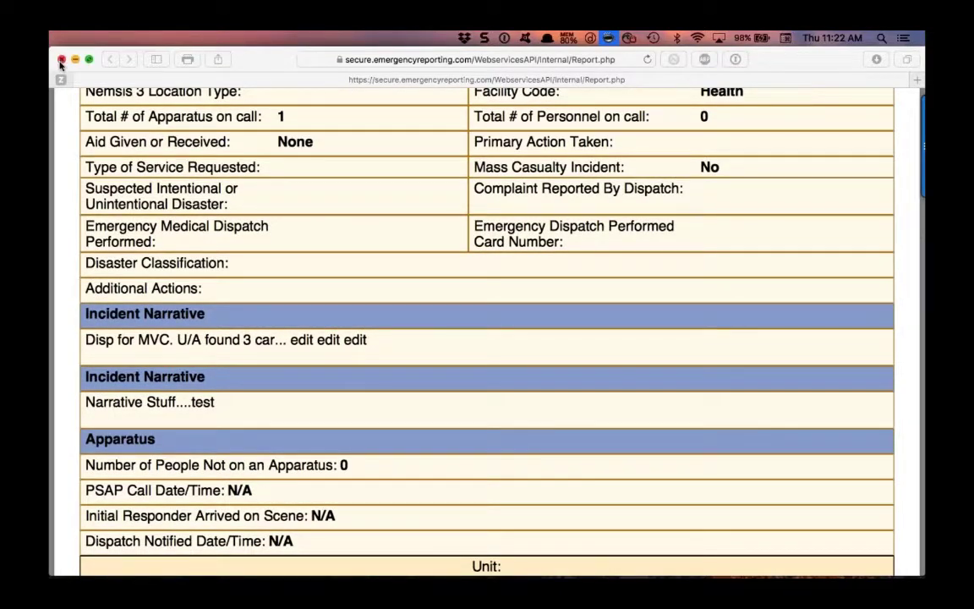
pyautogui.click(61, 64)
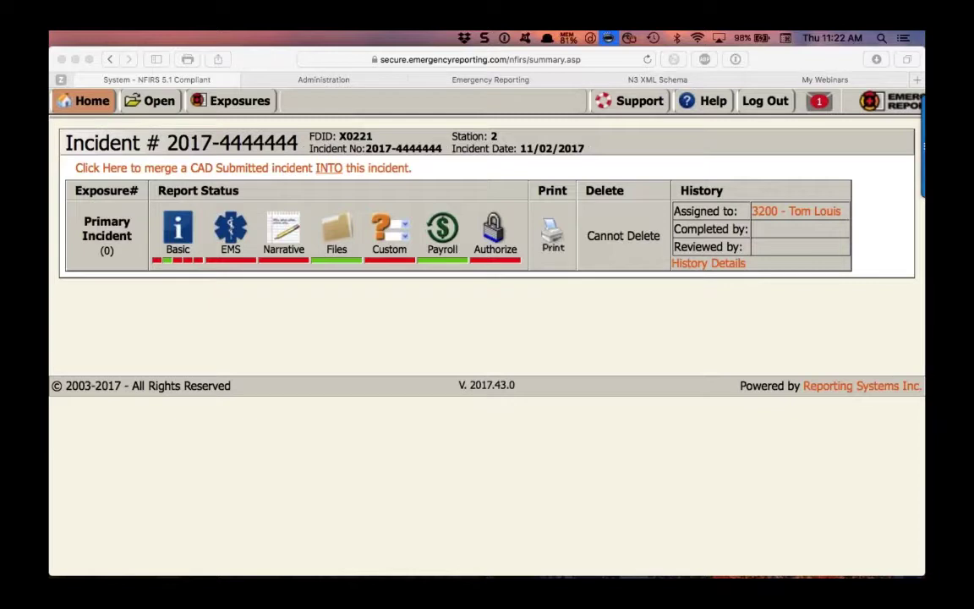
pyautogui.click(261, 226)
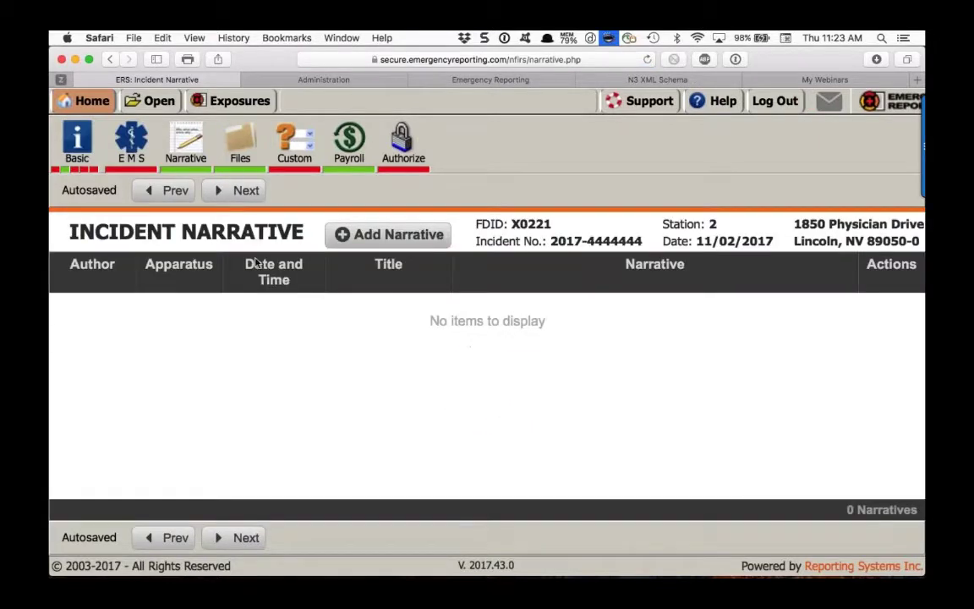
# Add a line to the E-3 Captain narrative reading "appended by Capt.", the captain's surname and "E-151", and finish the entry
pyautogui.click(361, 309)
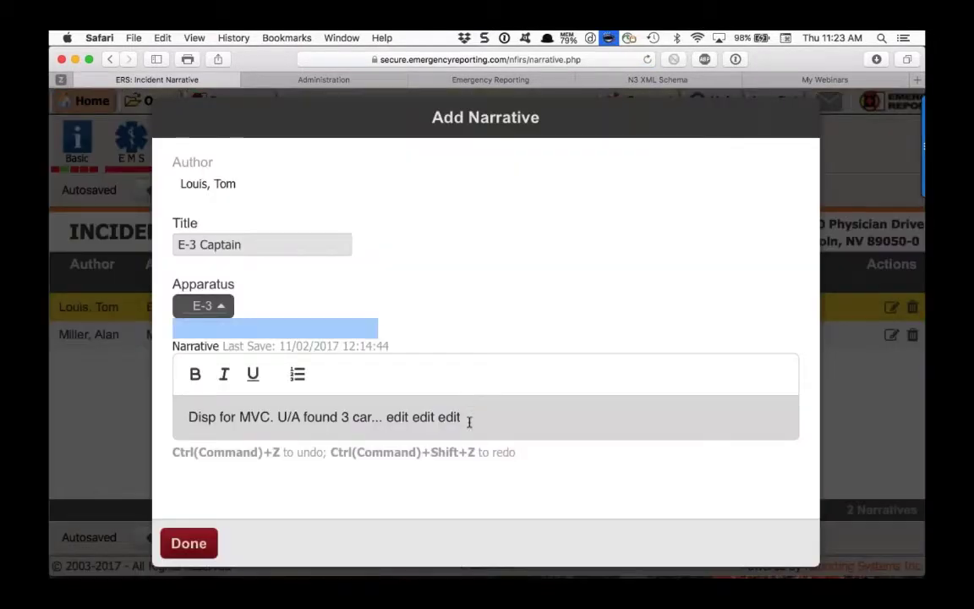
pyautogui.press('Return')
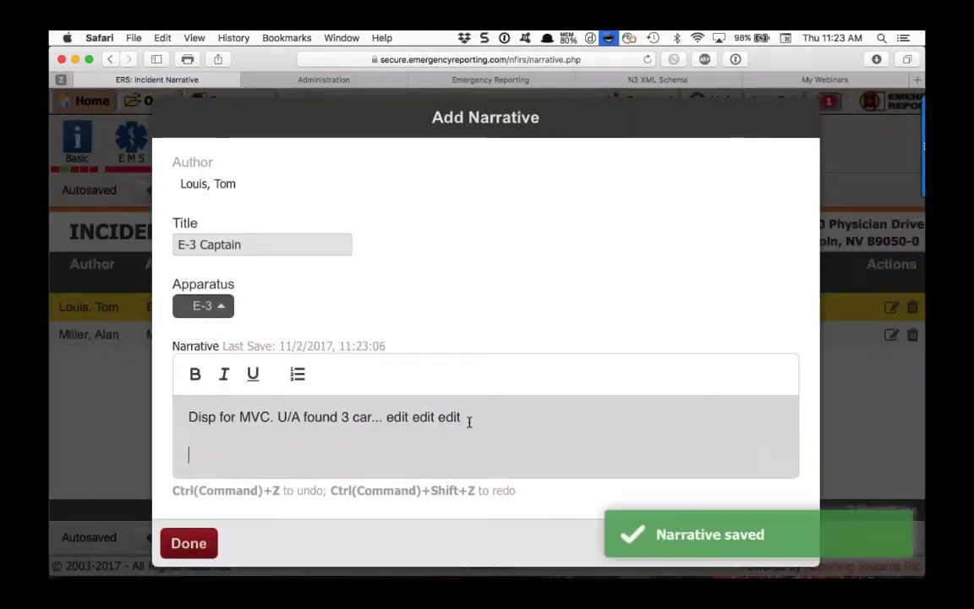
pyautogui.write('appended')
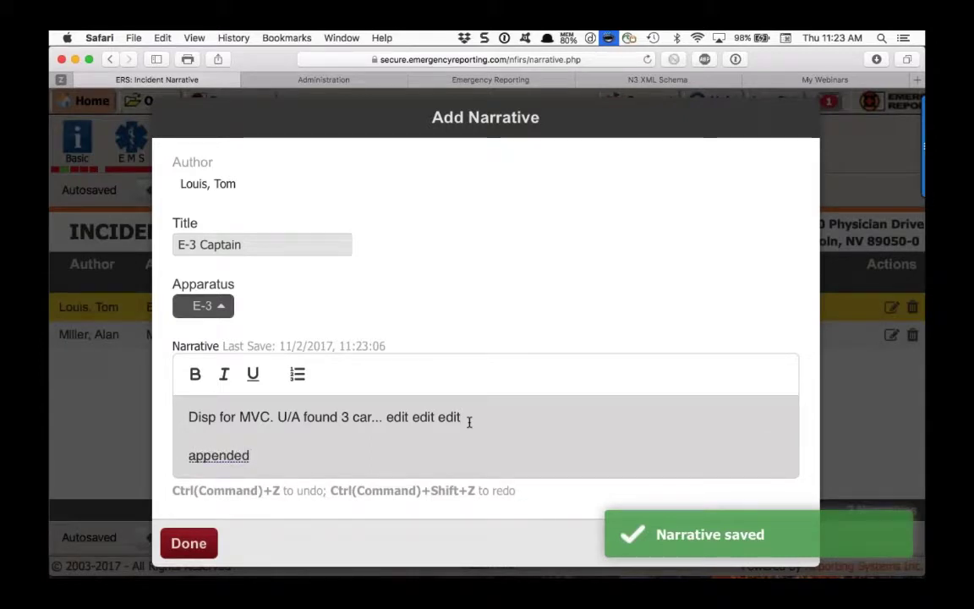
pyautogui.write(' by Capt. Lo')
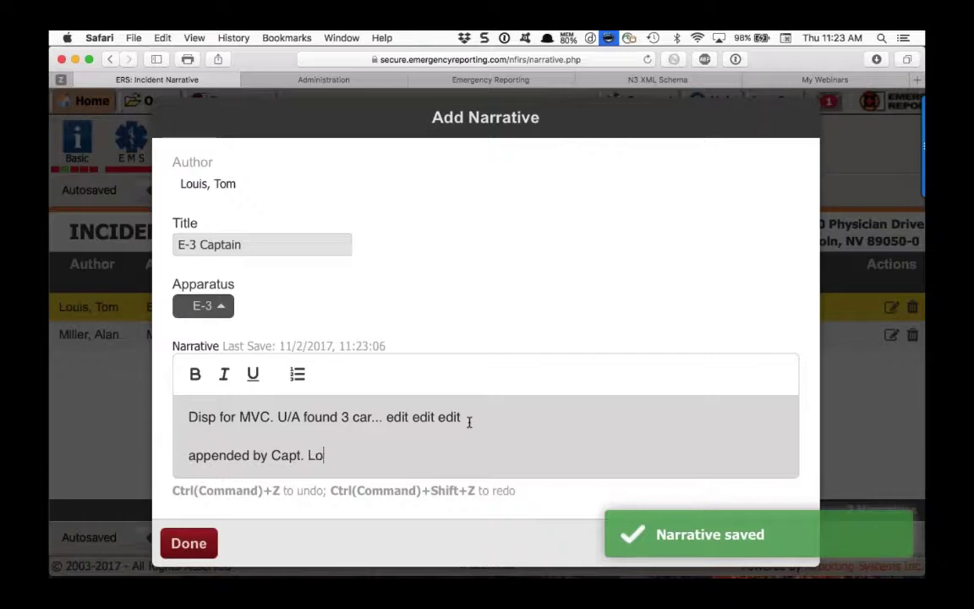
pyautogui.write('uis')
pyautogui.press('BackSpace')
pyautogui.press('BackSpace')
pyautogui.write('is ')
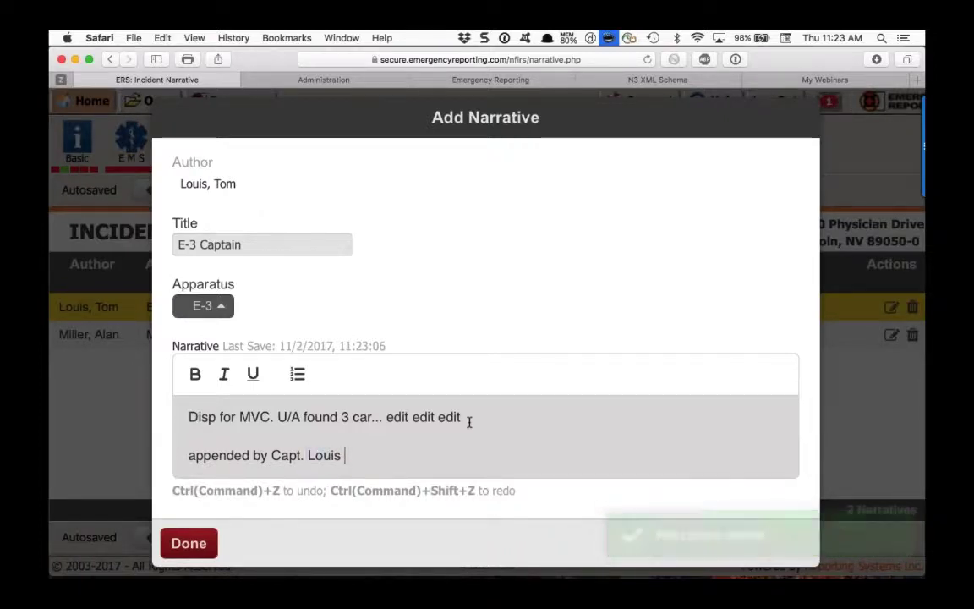
pyautogui.write('E-151')
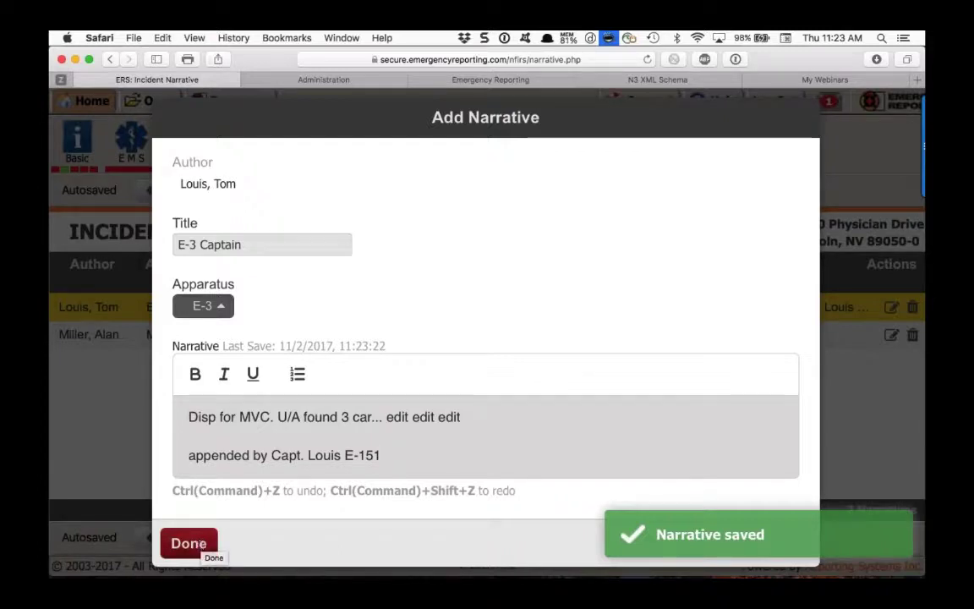
pyautogui.click(197, 542)
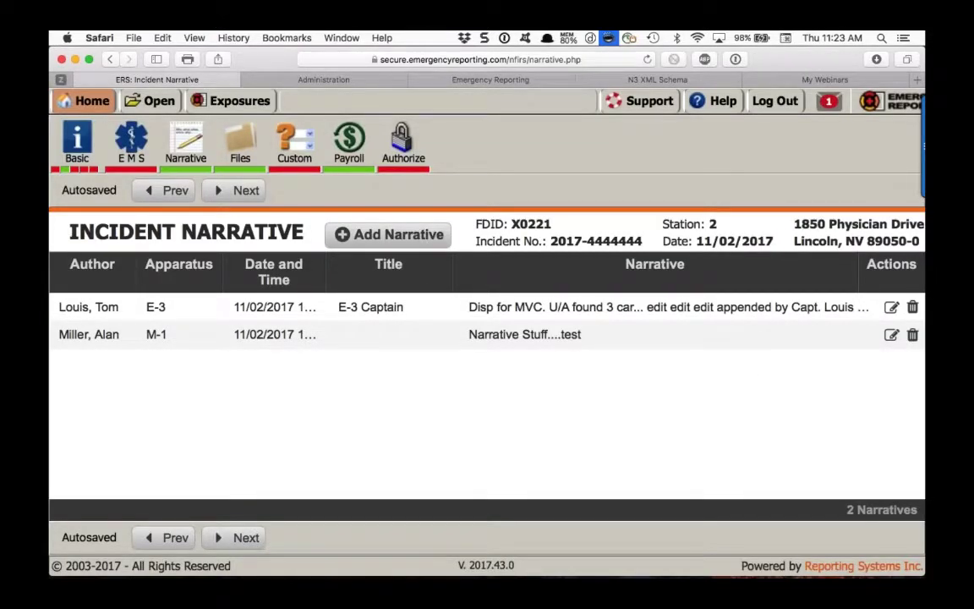
# Open the incident's Basic Info 1 page at its primary exposure information
pyautogui.press('super+Tab')
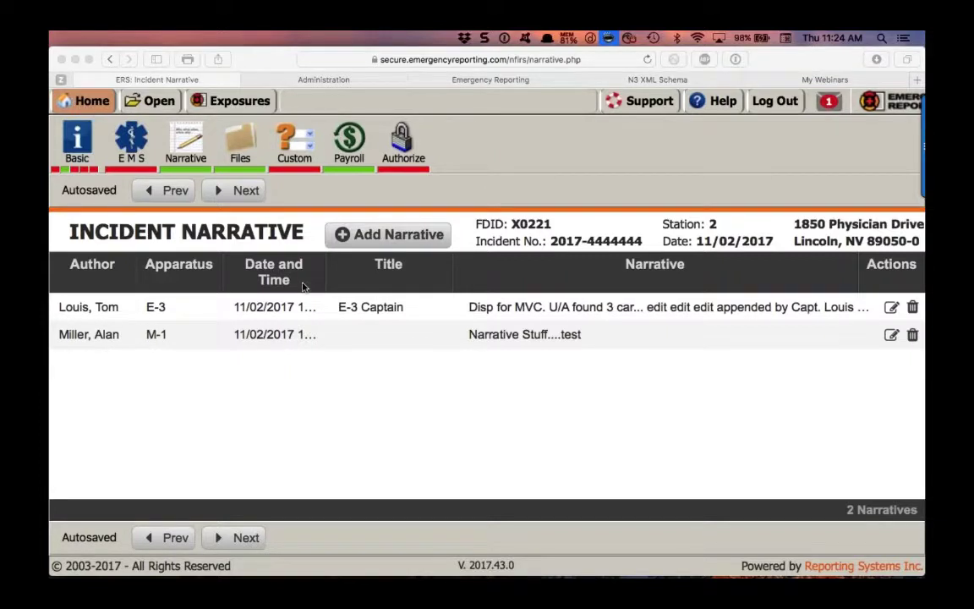
pyautogui.moveTo(50, 33)
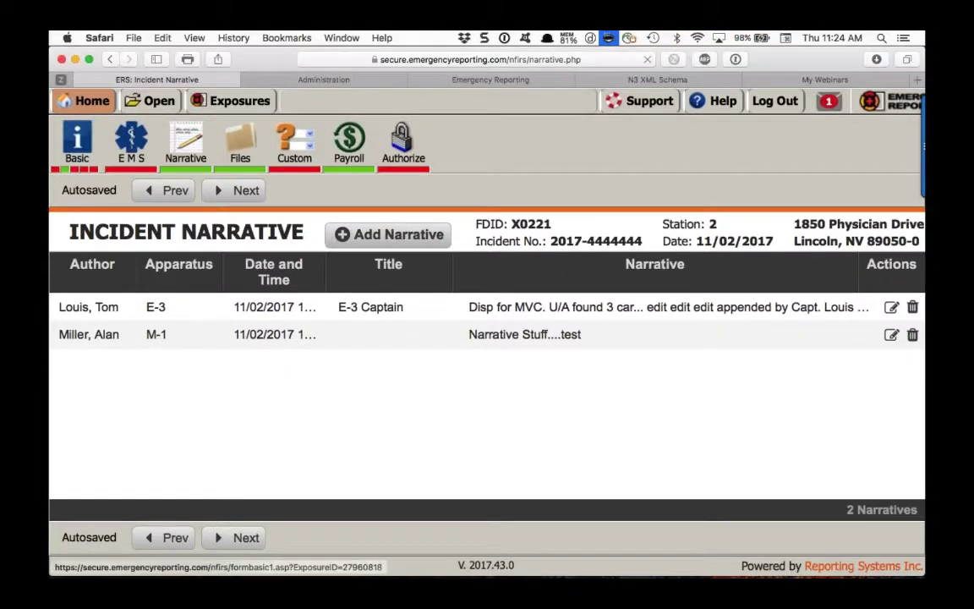
pyautogui.click(76, 144)
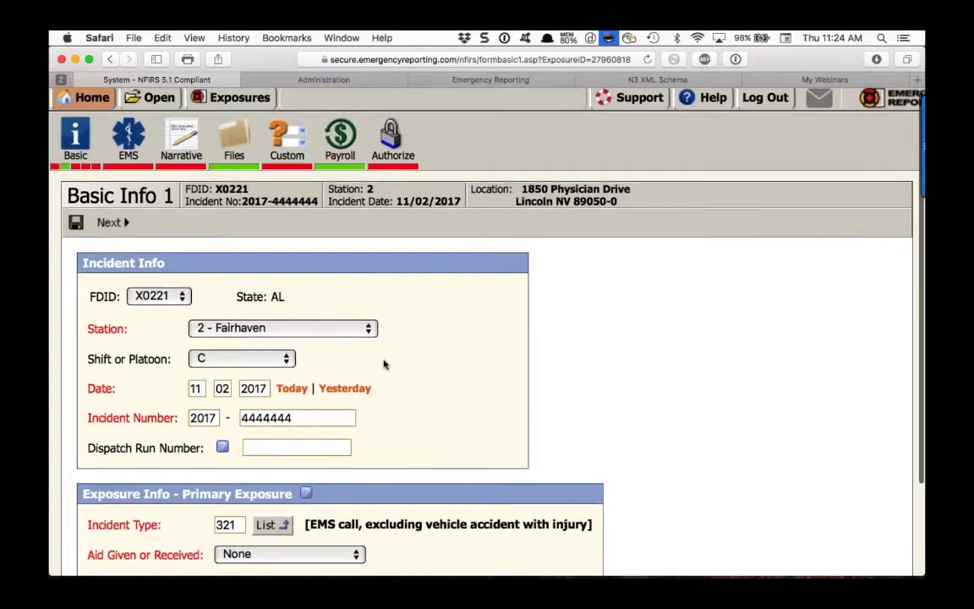
pyautogui.scroll(-1, 383, 364)
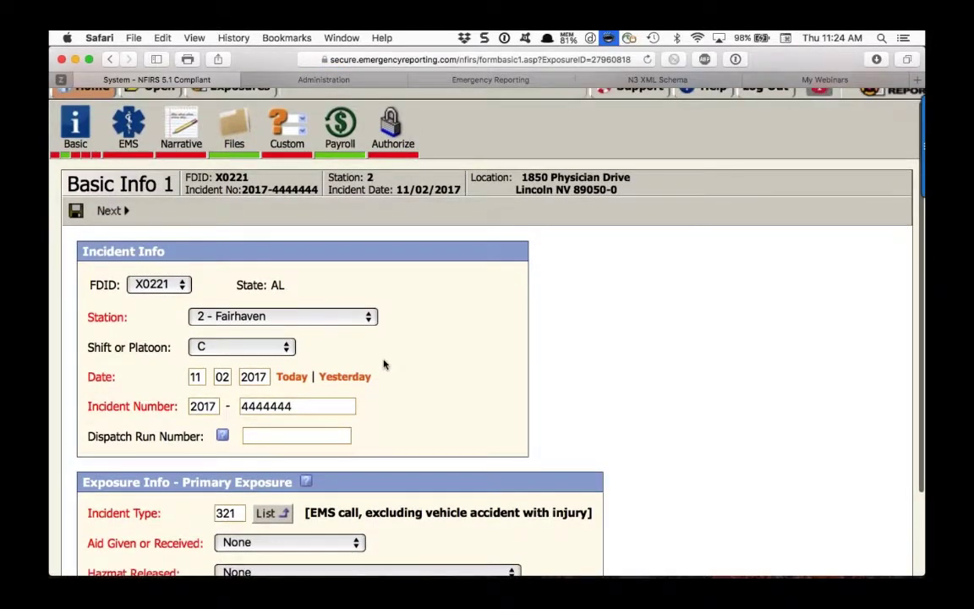
pyautogui.scroll(-2, 384, 363)
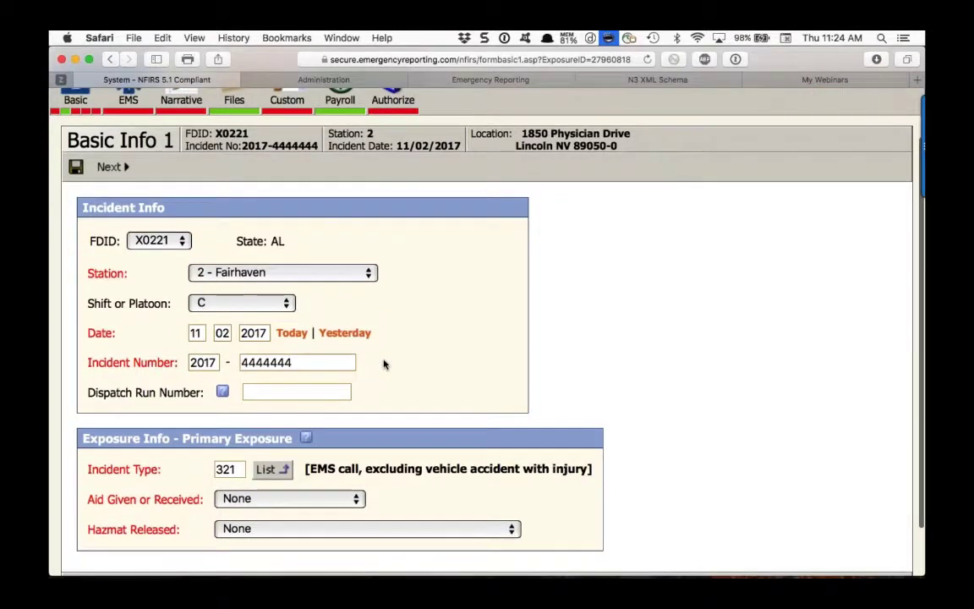
pyautogui.scroll(-2, 384, 363)
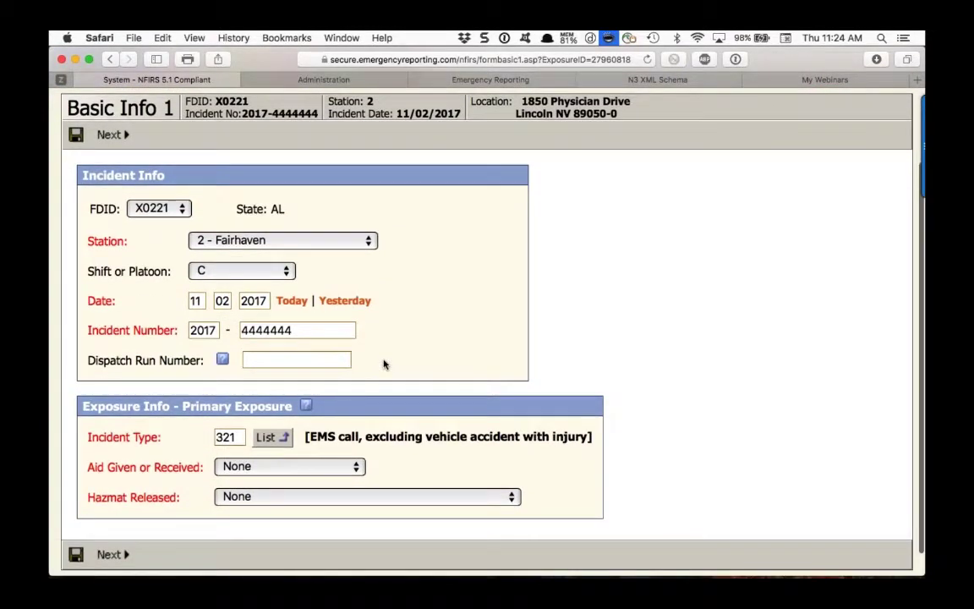
pyautogui.scroll(-1, 384, 363)
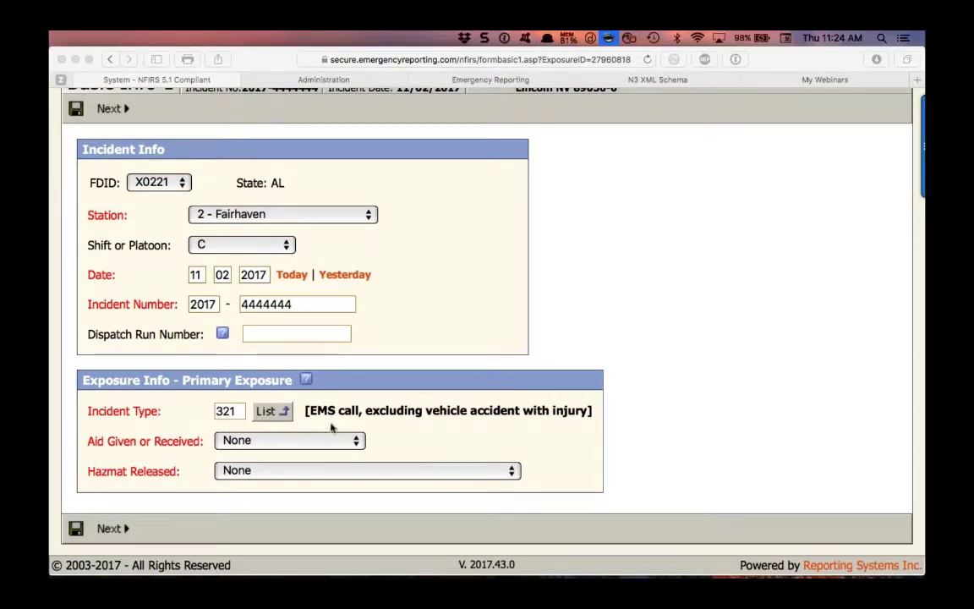
# Set Aid Given or Received to Mutual aid given and advance through Basic Info 2 to the third basic information page
pyautogui.click(253, 441)
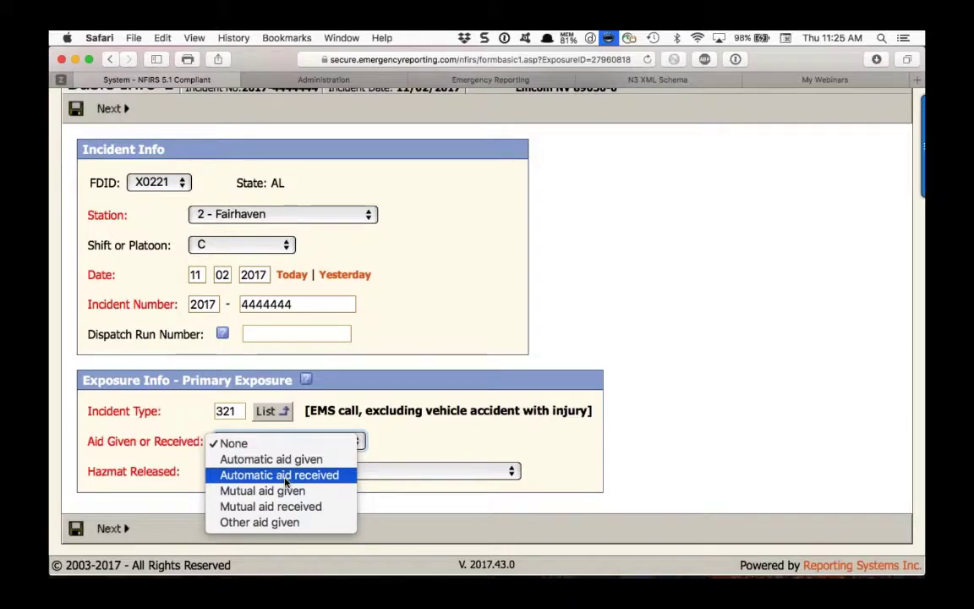
pyautogui.click(448, 433)
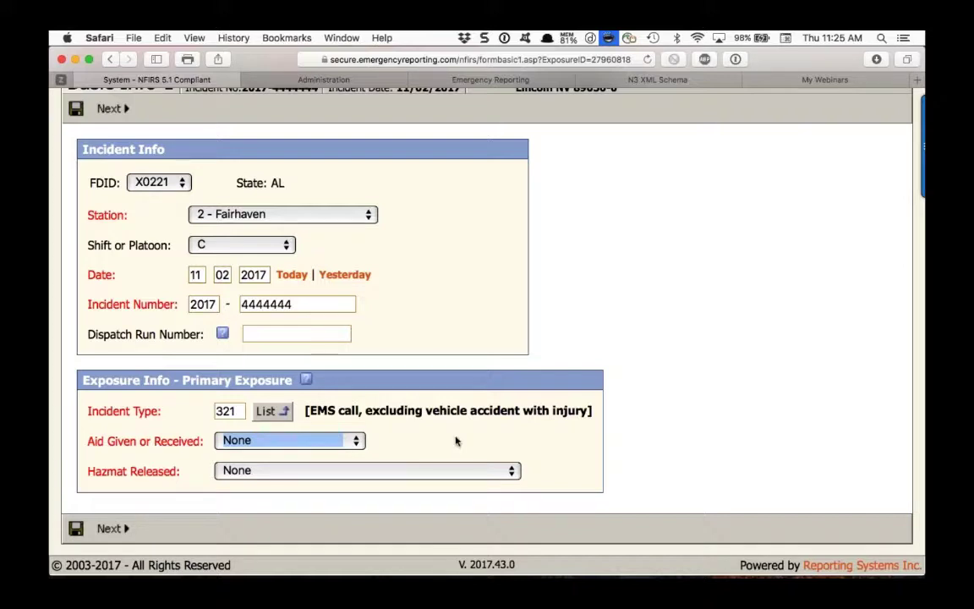
pyautogui.click(354, 441)
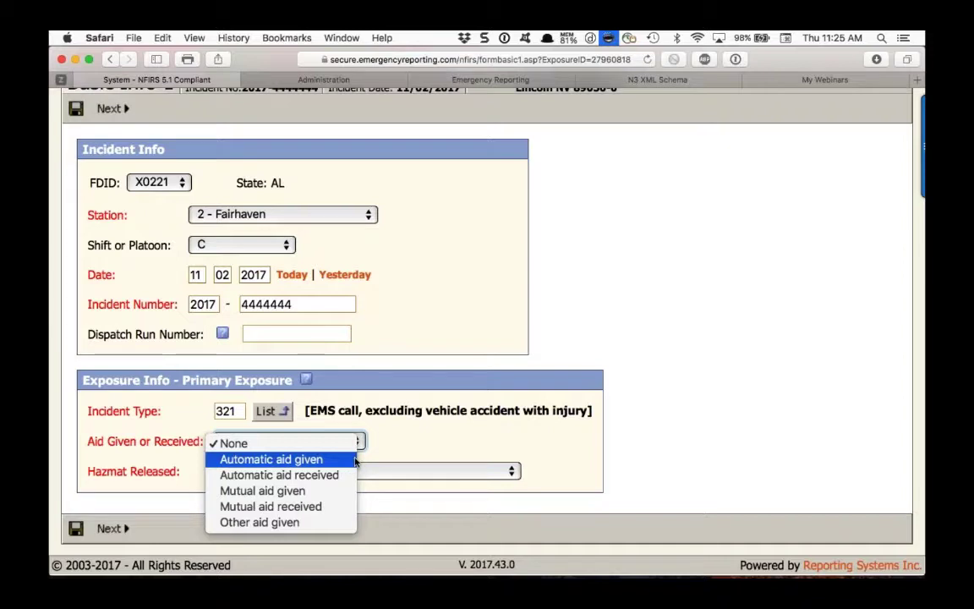
pyautogui.click(399, 454)
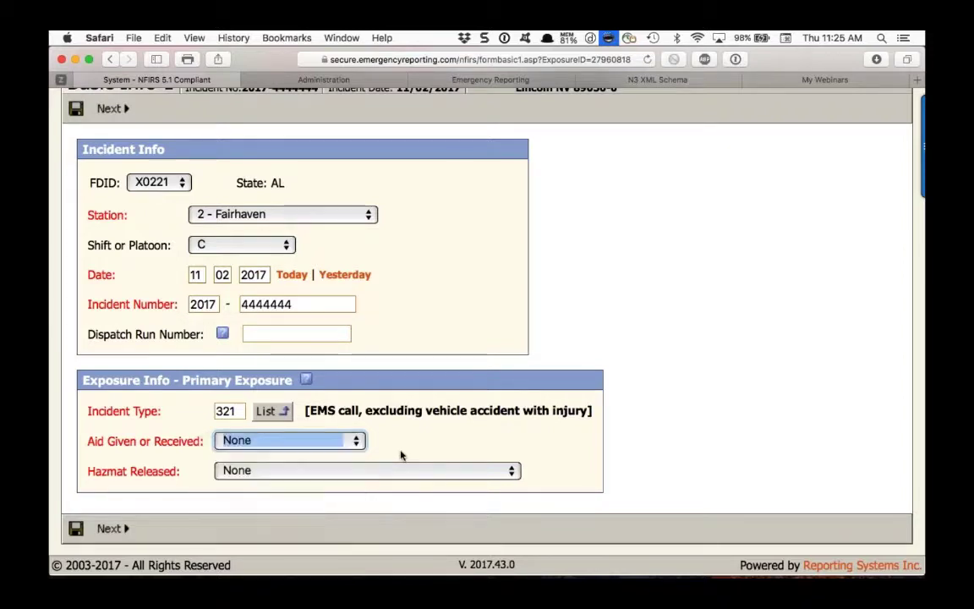
pyautogui.click(358, 445)
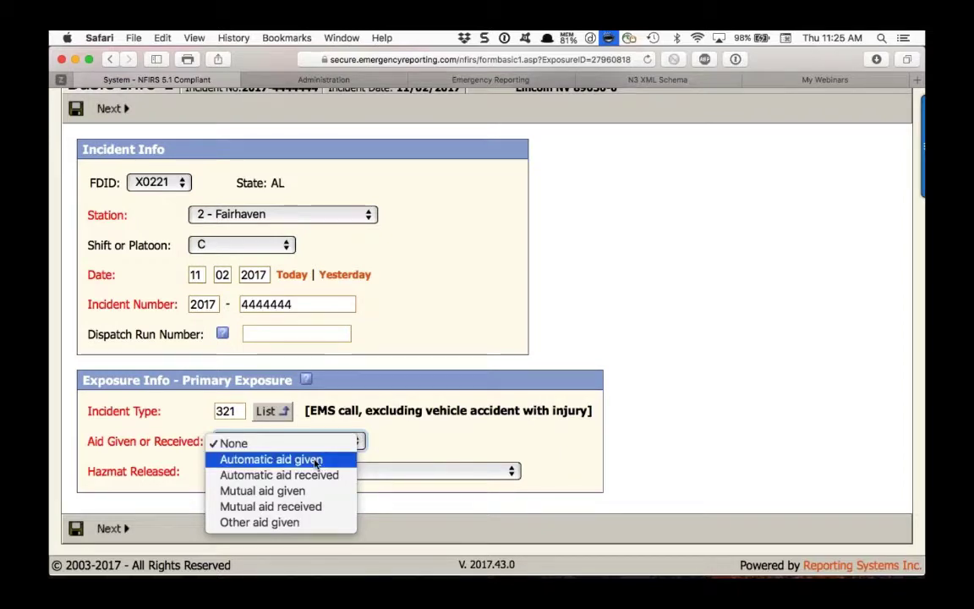
pyautogui.click(312, 490)
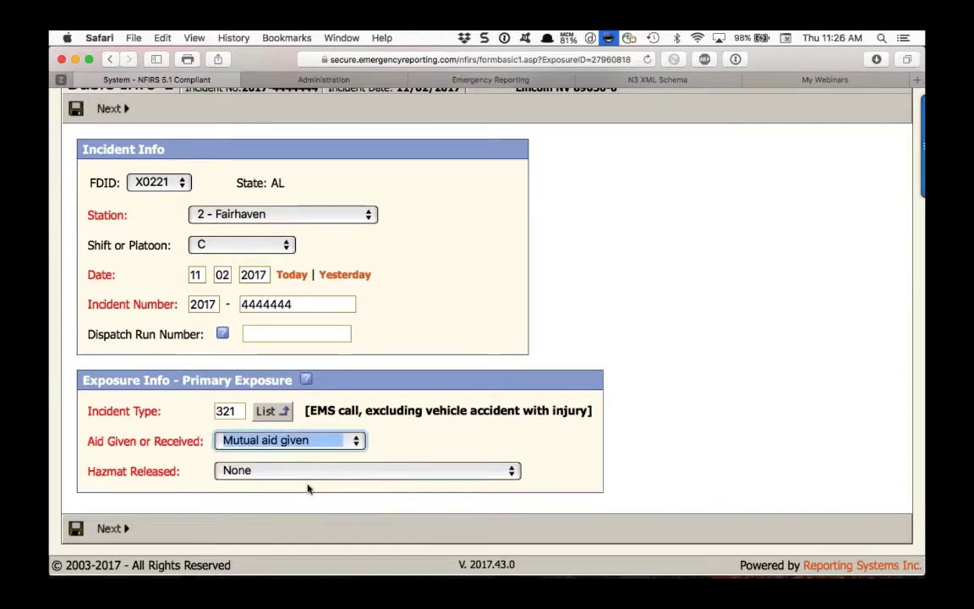
pyautogui.click(109, 529)
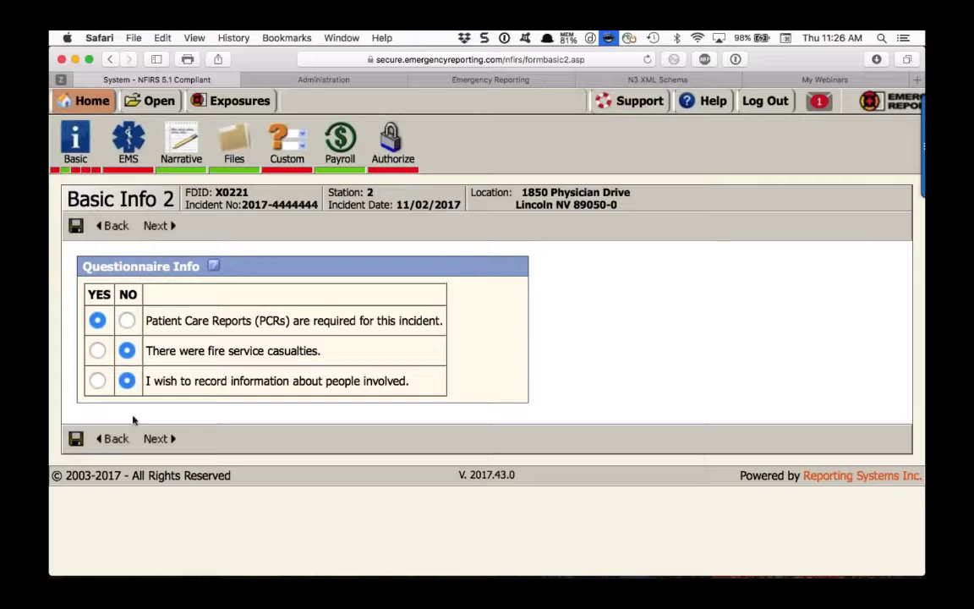
pyautogui.click(150, 439)
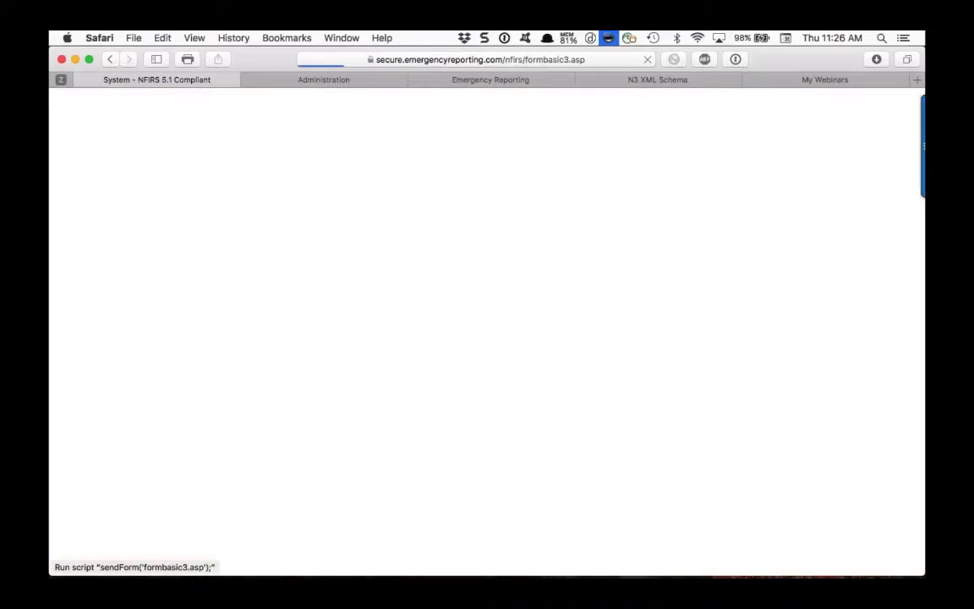
# Examine the Location section of Basic Info 3, including the facility name, the incident address and the options for filling them
pyautogui.scroll(-1, 487, 380)
pyautogui.scroll(-3, 289, 256)
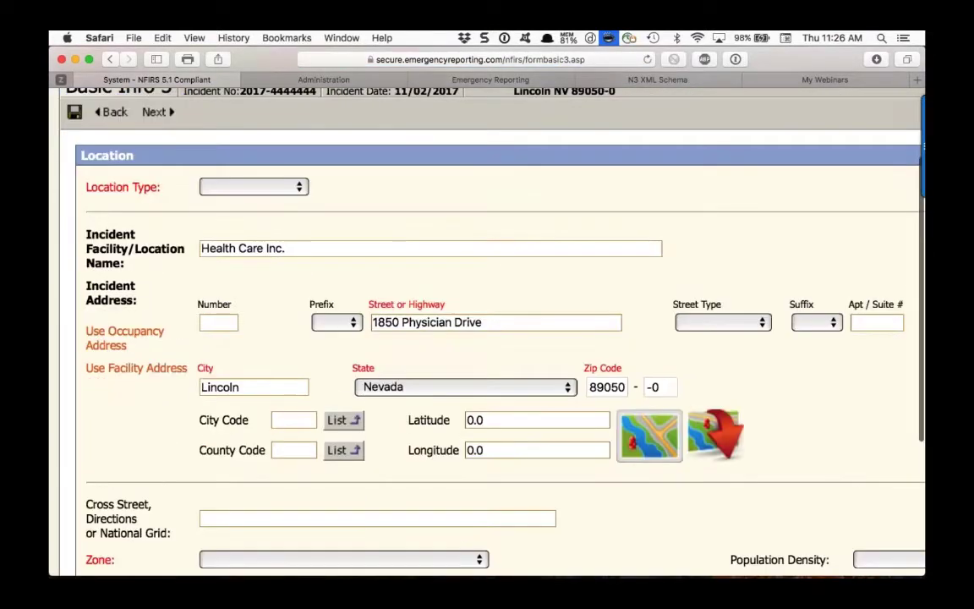
pyautogui.click(287, 251)
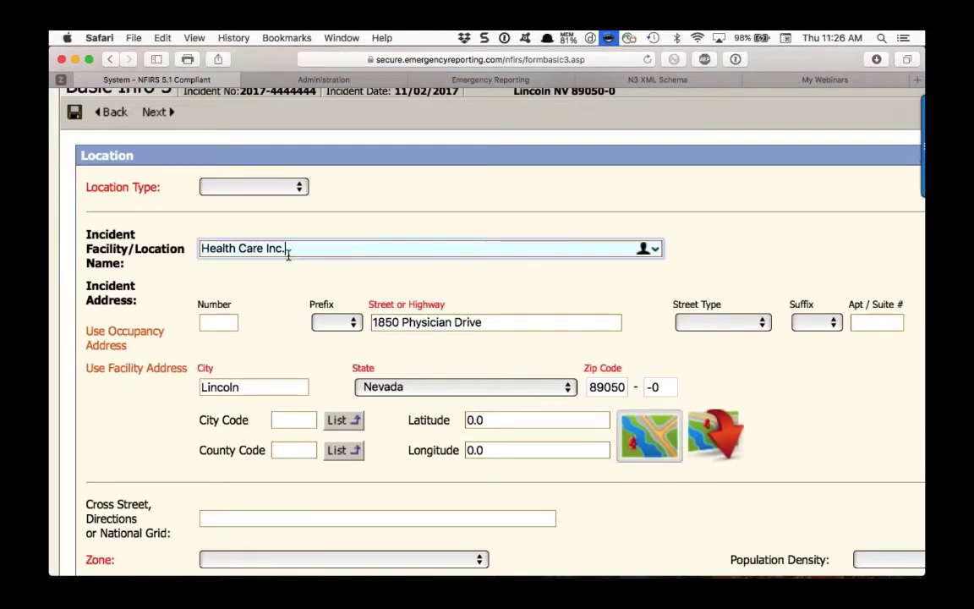
pyautogui.click(220, 265)
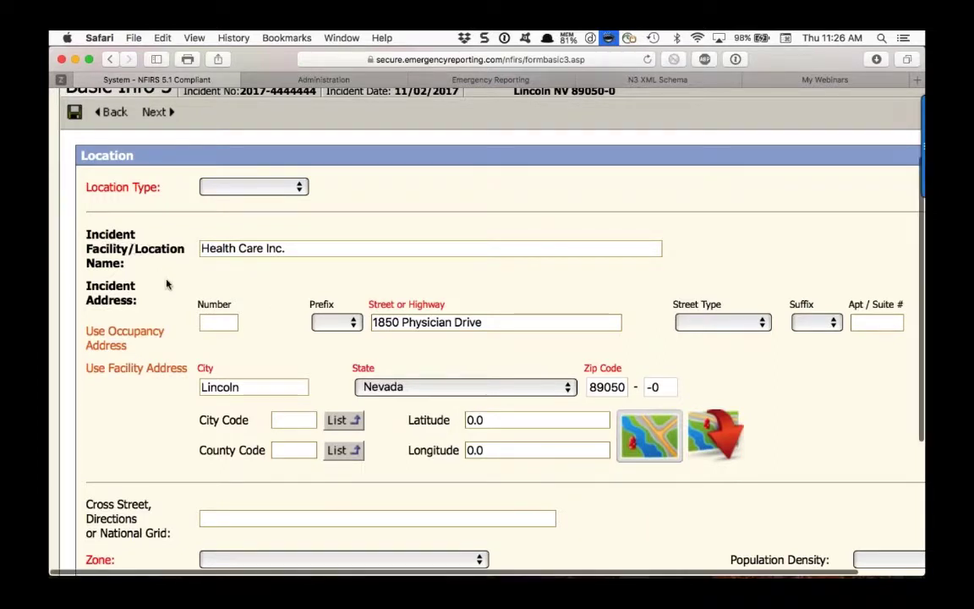
pyautogui.scroll(1, 167, 284)
pyautogui.scroll(2, 168, 283)
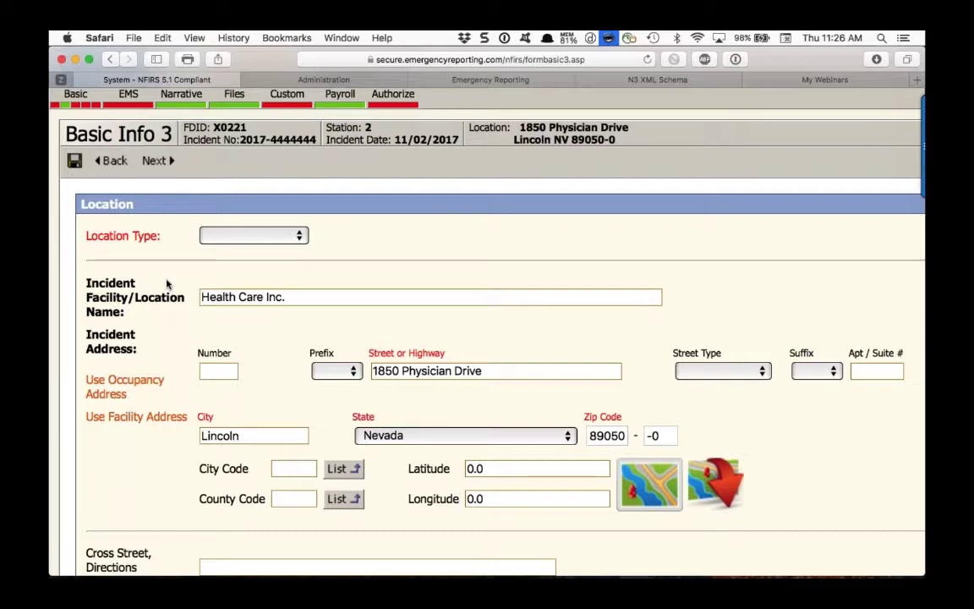
pyautogui.scroll(1, 168, 283)
pyautogui.scroll(1, 168, 282)
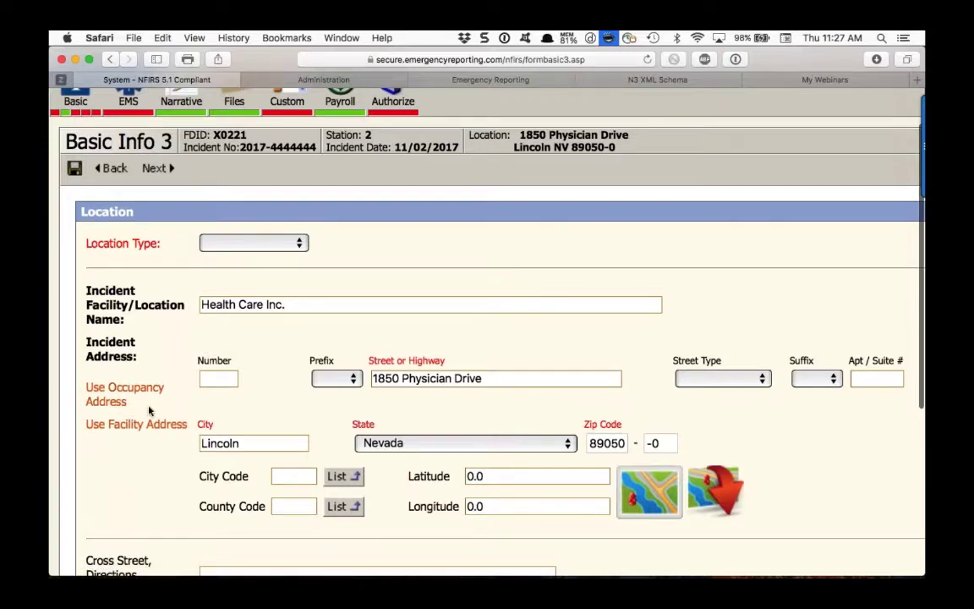
# Find the occupancies named "archer" and use Archer Ale House III as the incident's occupancy address
pyautogui.click(146, 388)
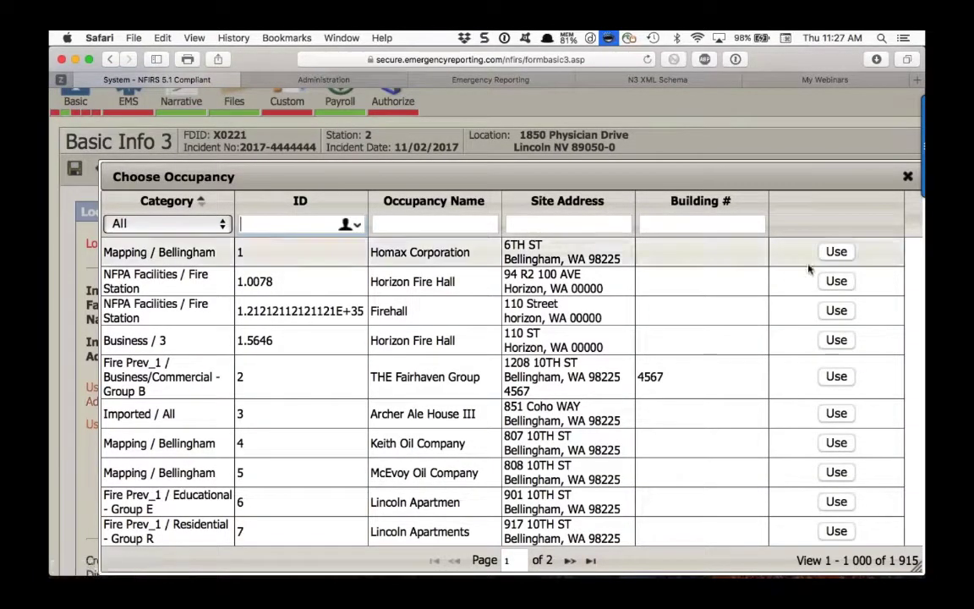
pyautogui.click(285, 223)
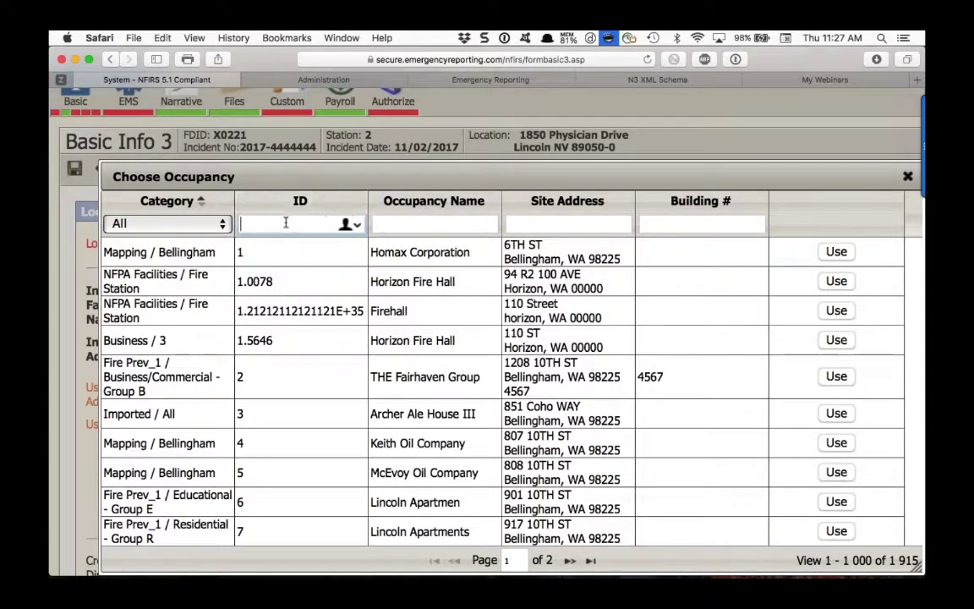
pyautogui.write('archer')
pyautogui.press('Return')
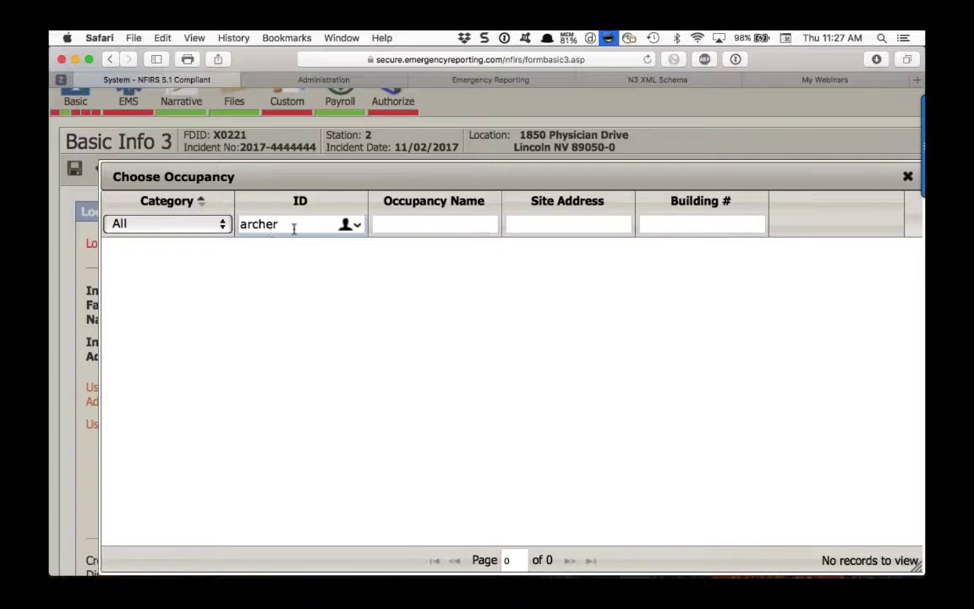
pyautogui.click(402, 226)
pyautogui.write('archer')
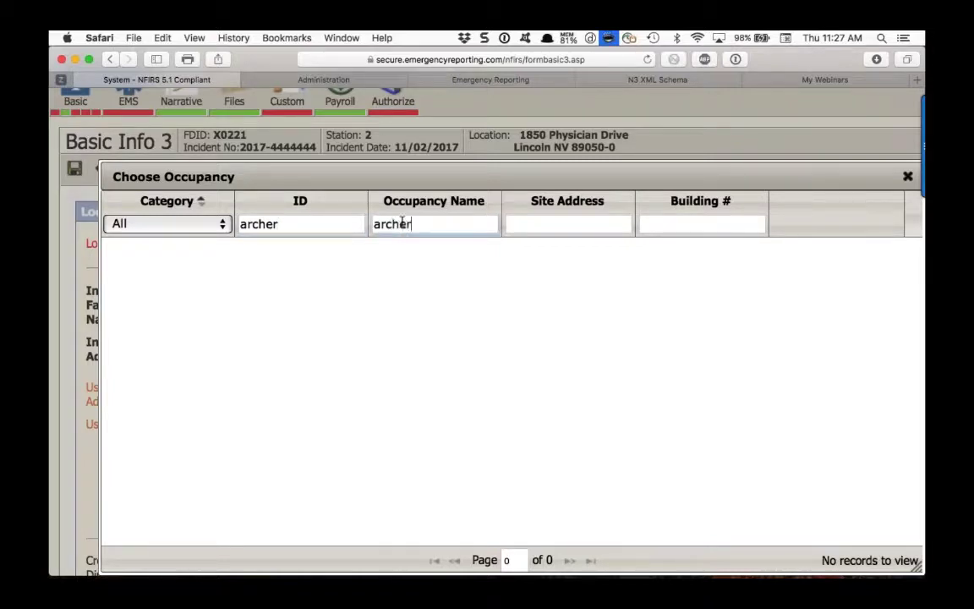
pyautogui.press('Return')
pyautogui.doubleClick(300, 224)
pyautogui.press('BackSpace')
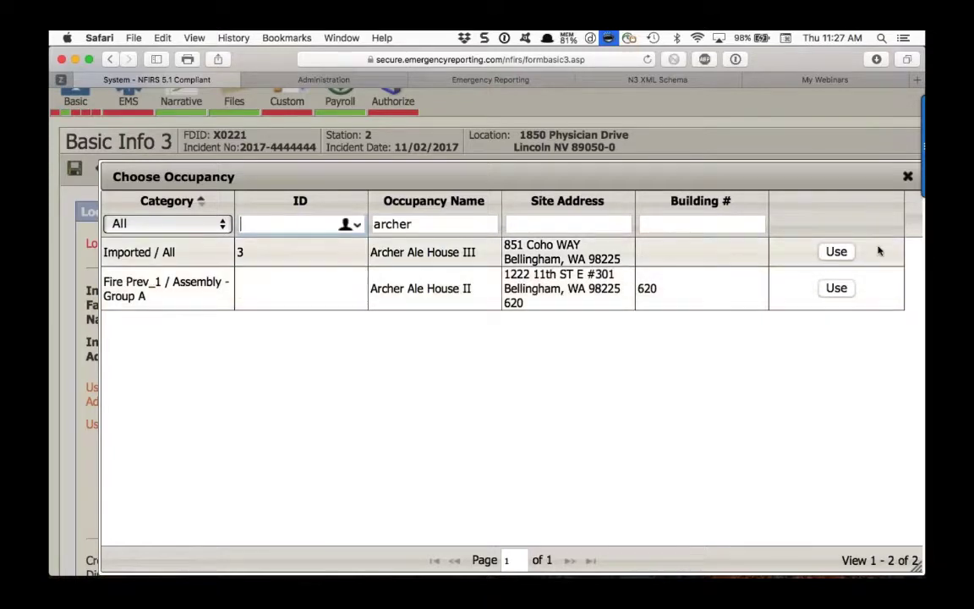
pyautogui.click(836, 253)
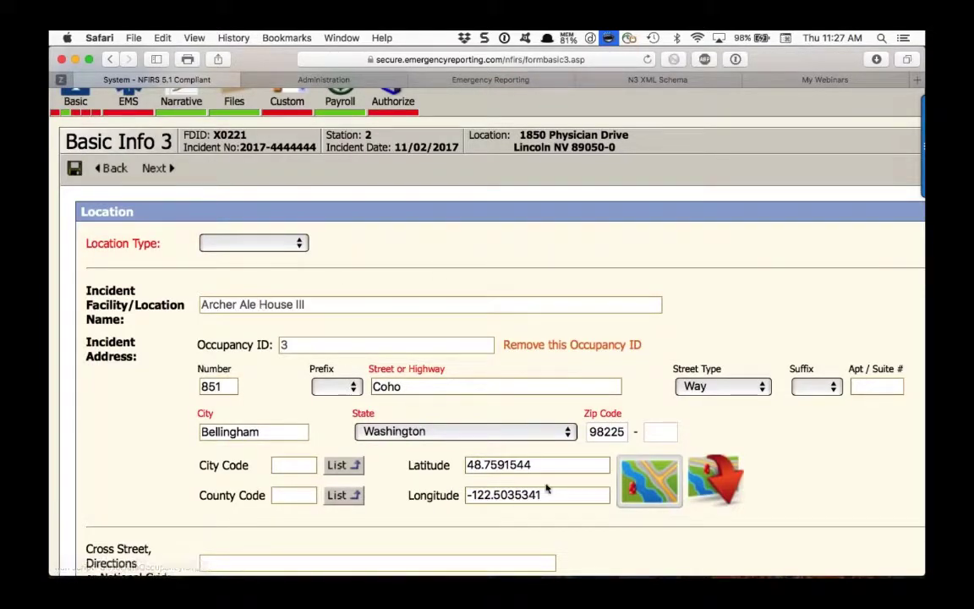
pyautogui.scroll(-2, 546, 488)
pyautogui.scroll(-1, 546, 488)
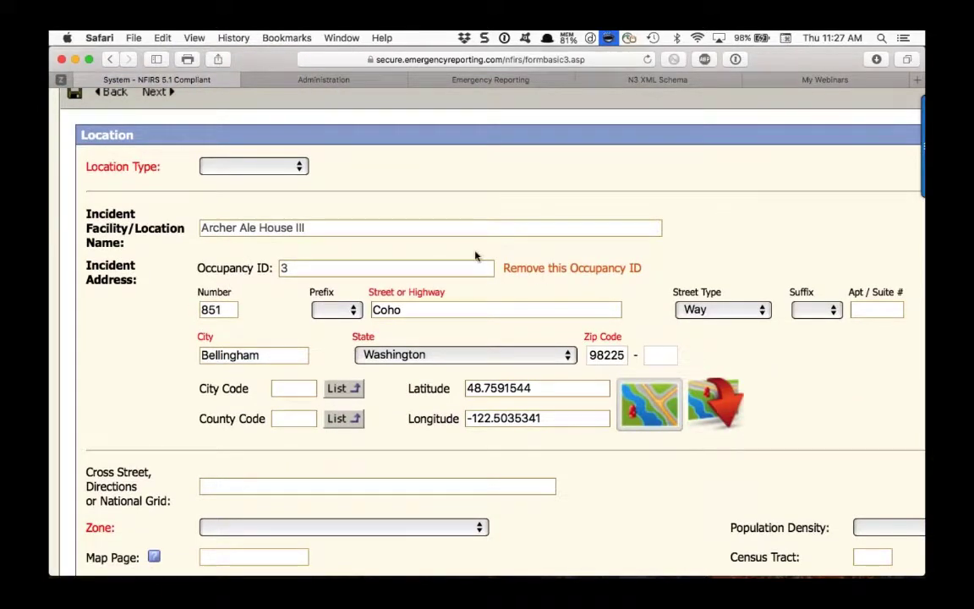
# Remove the occupancy ID from the incident address, and open the occupancy list again, closing it without a choice
pyautogui.click(571, 268)
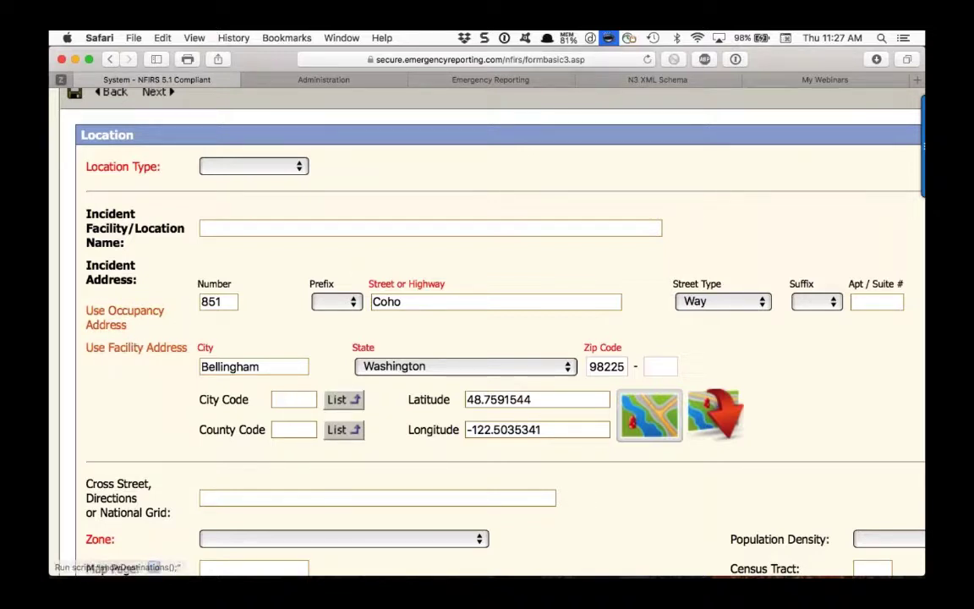
pyautogui.click(118, 315)
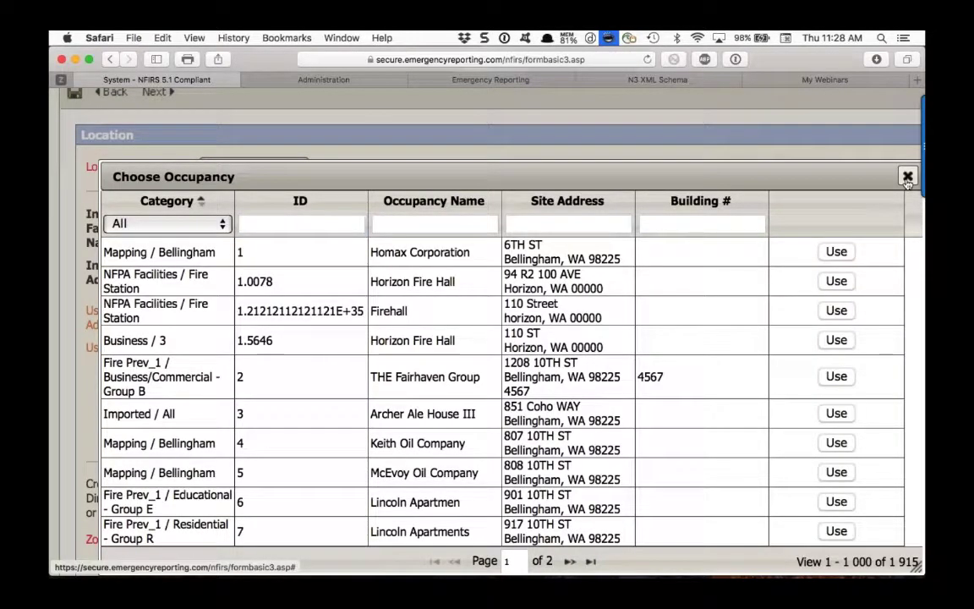
pyautogui.click(906, 174)
# Use the address of the UMC facility as the incident's location
pyautogui.click(135, 348)
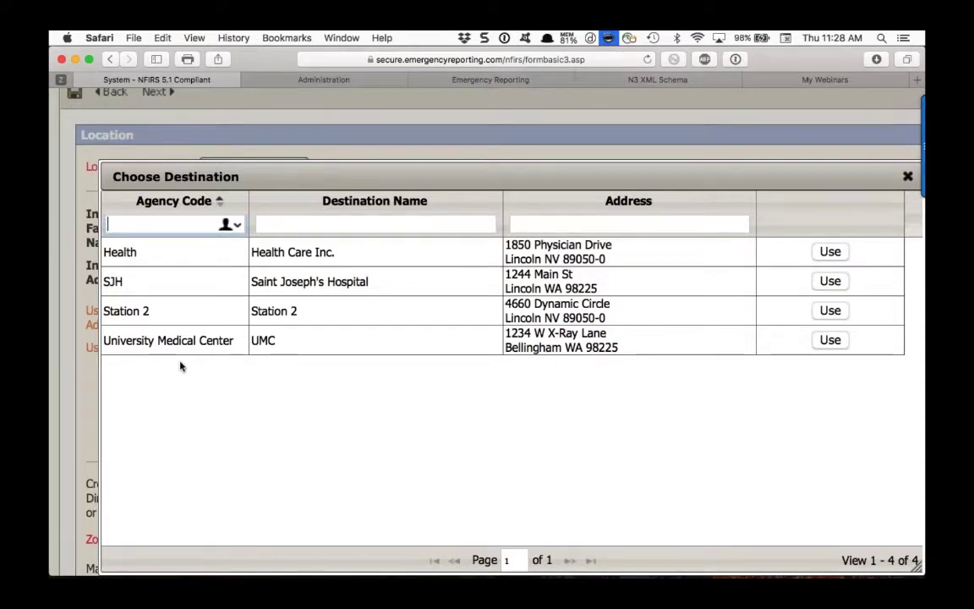
pyautogui.click(244, 348)
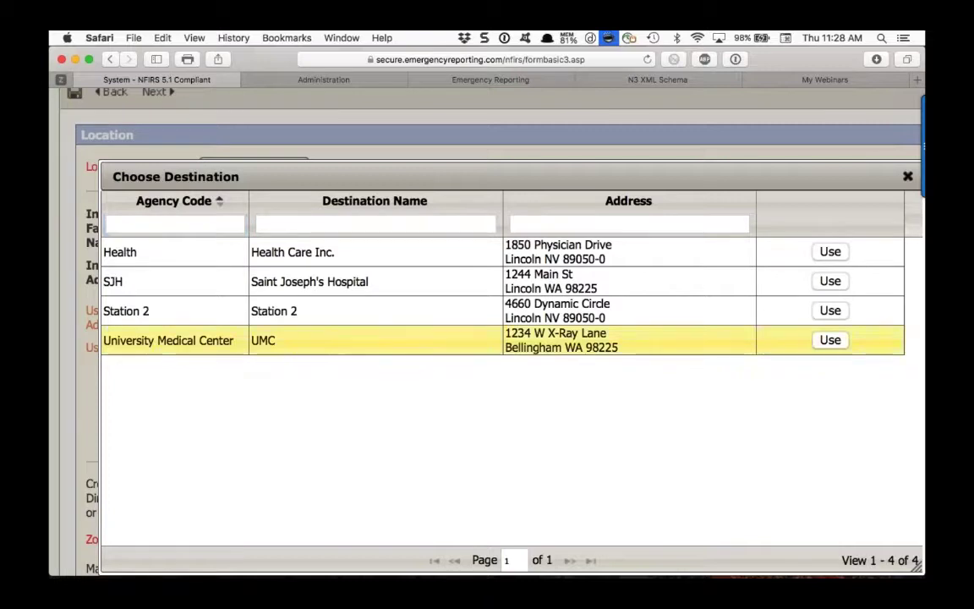
pyautogui.click(822, 341)
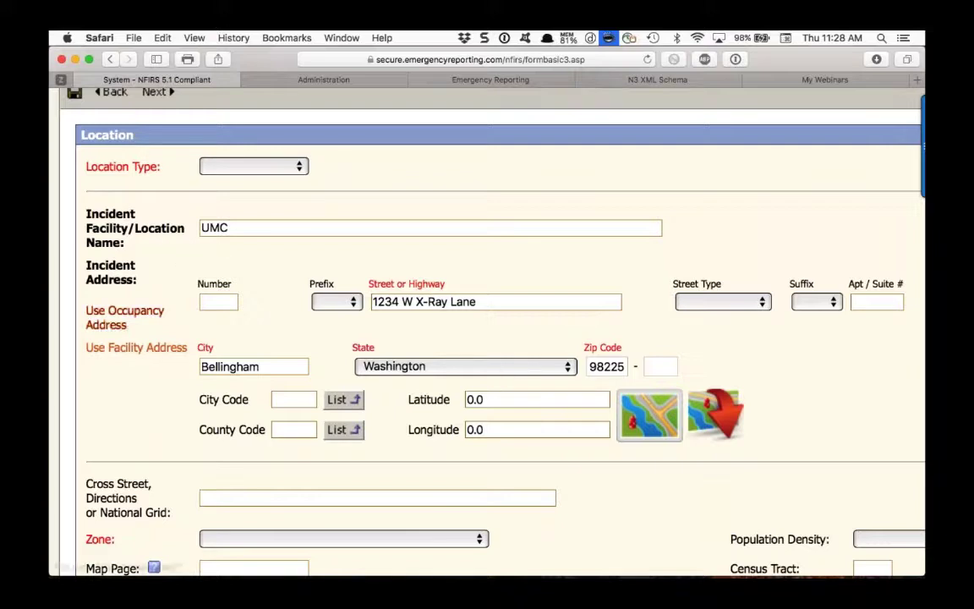
# Open the home page in a separate browser tab and go to the Incidents list there
pyautogui.scroll(2, 118, 360)
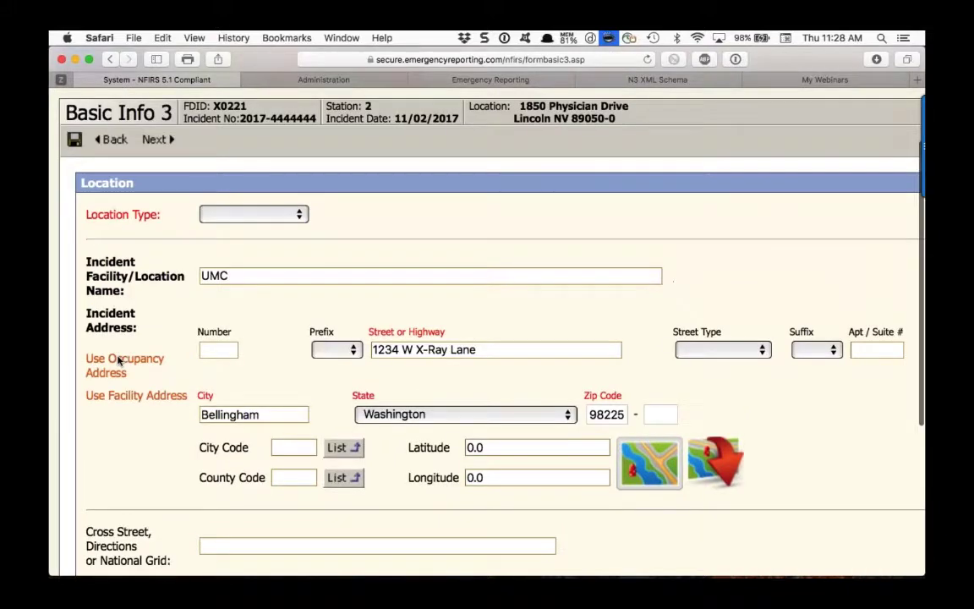
pyautogui.scroll(4, 118, 360)
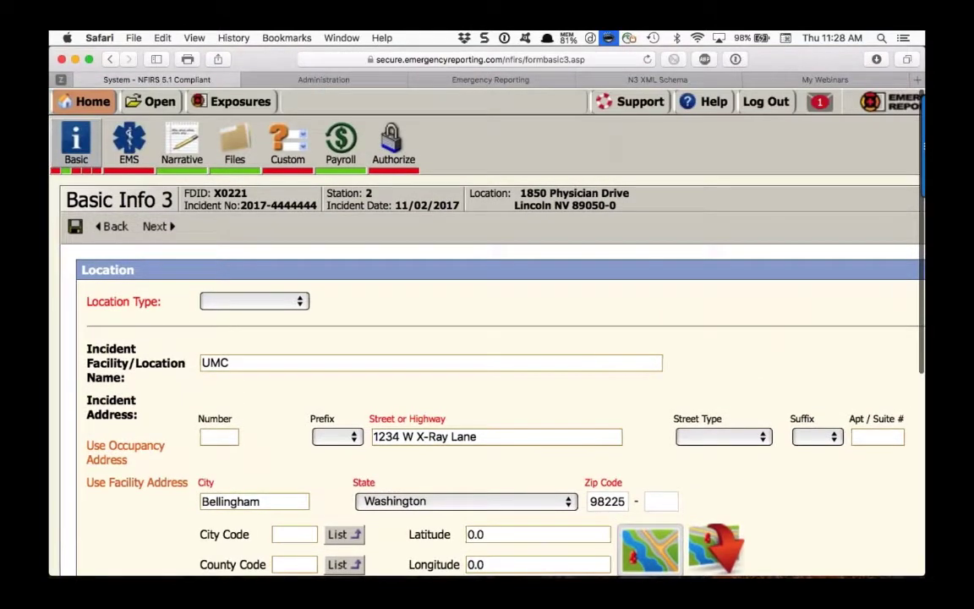
pyautogui.rightClick(88, 98)
pyautogui.click(102, 104)
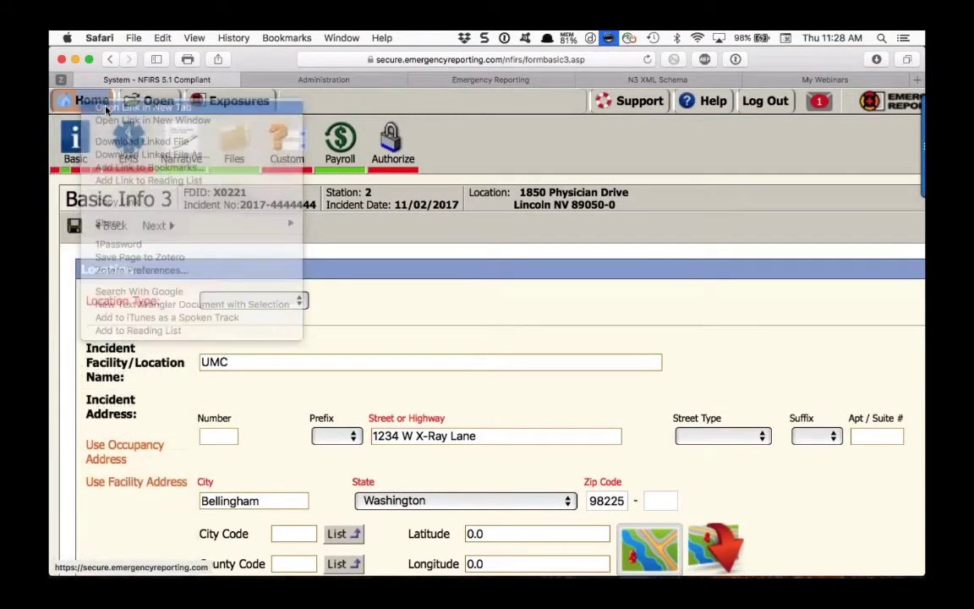
pyautogui.click(385, 79)
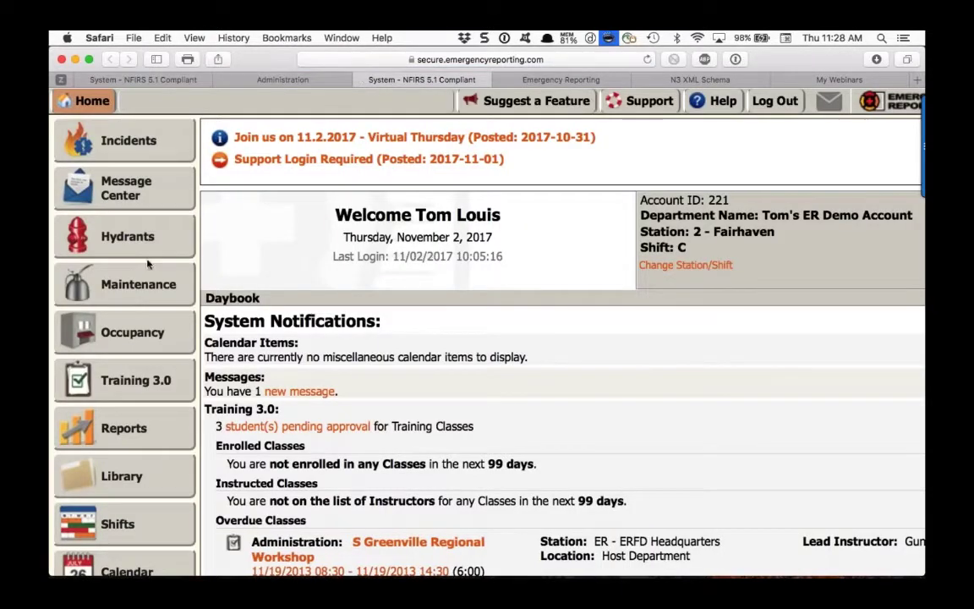
pyautogui.press('super+plus')
pyautogui.click(123, 141)
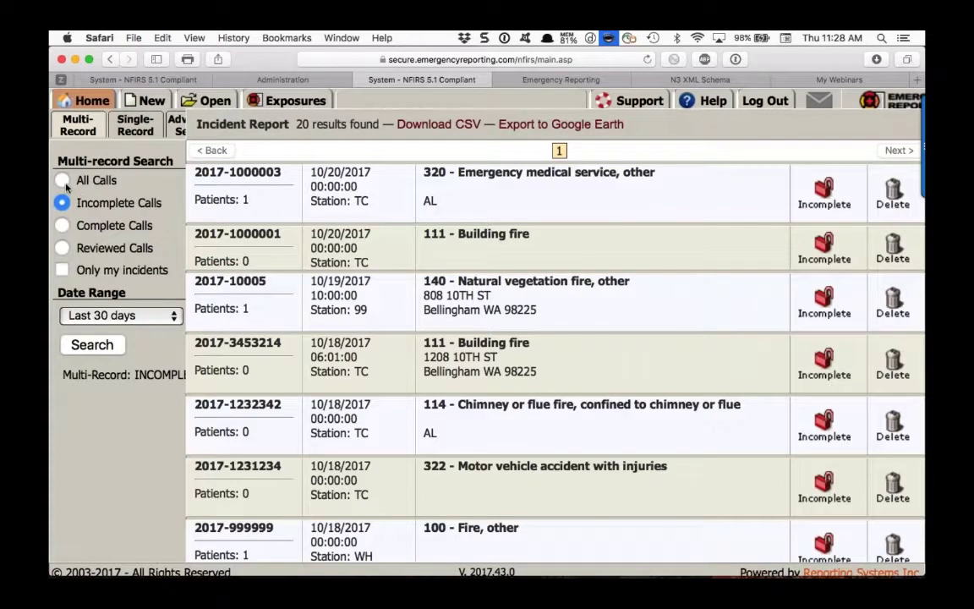
# Open the advanced incident search and enable Occupancy as a search option
pyautogui.click(174, 131)
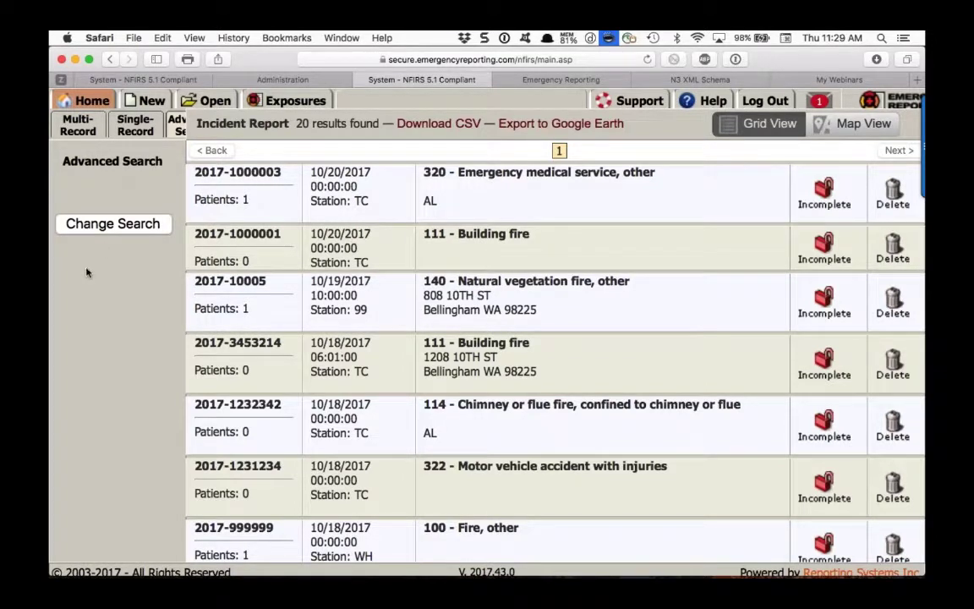
pyautogui.click(173, 134)
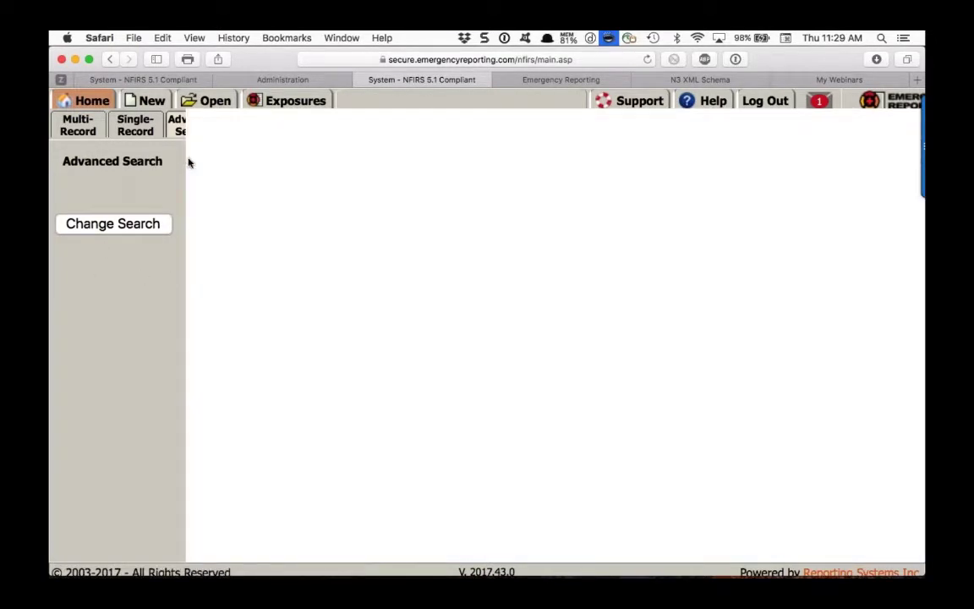
pyautogui.scroll(-5, 287, 244)
pyautogui.scroll(5, 283, 244)
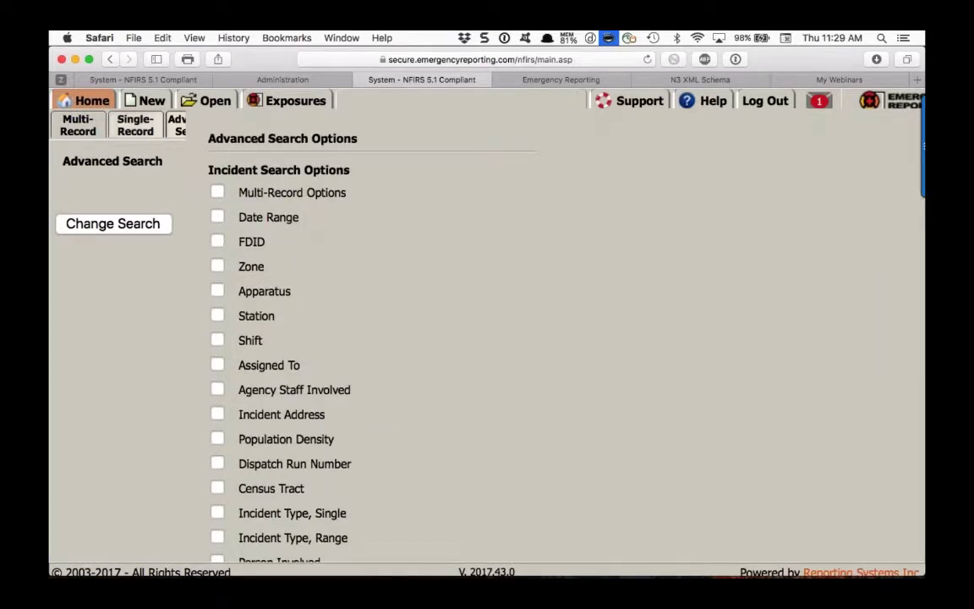
pyautogui.moveTo(139, 126)
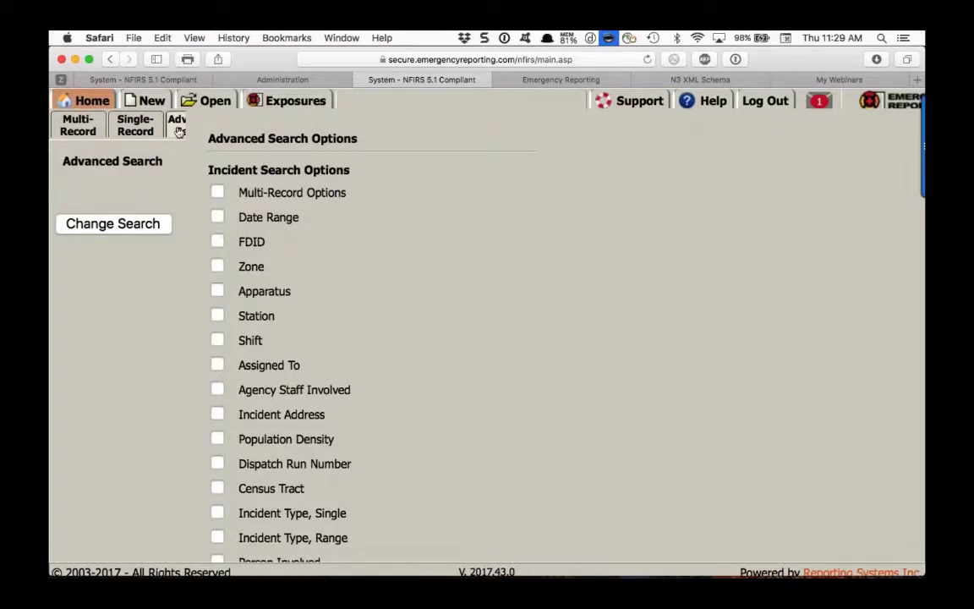
pyautogui.scroll(-1, 218, 277)
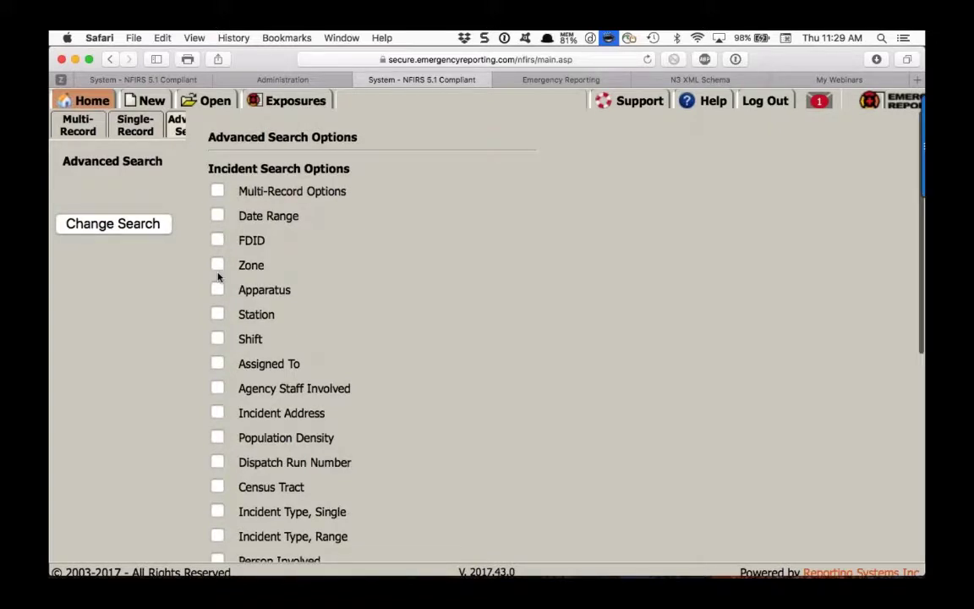
pyautogui.scroll(-5, 218, 277)
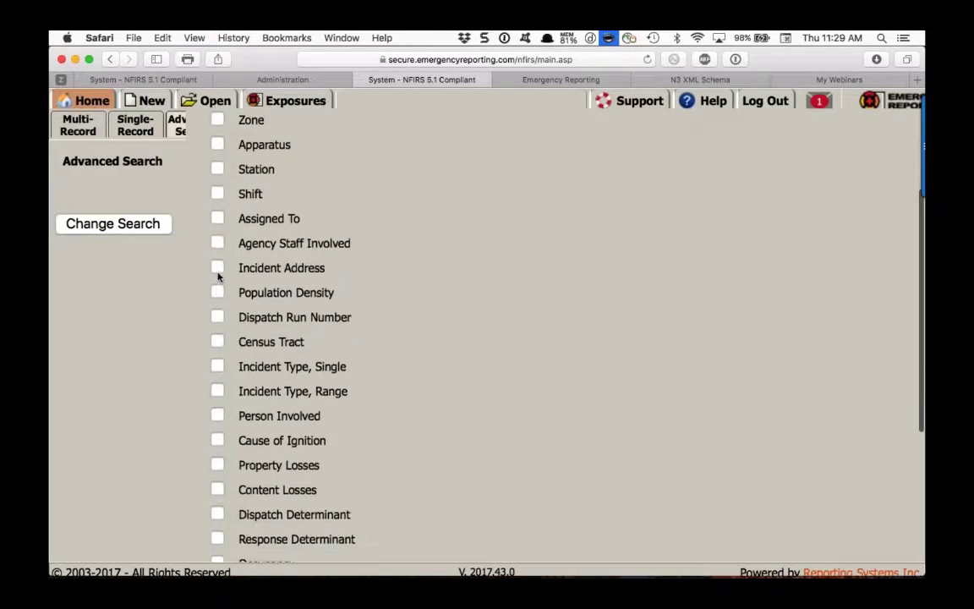
pyautogui.scroll(-6, 218, 276)
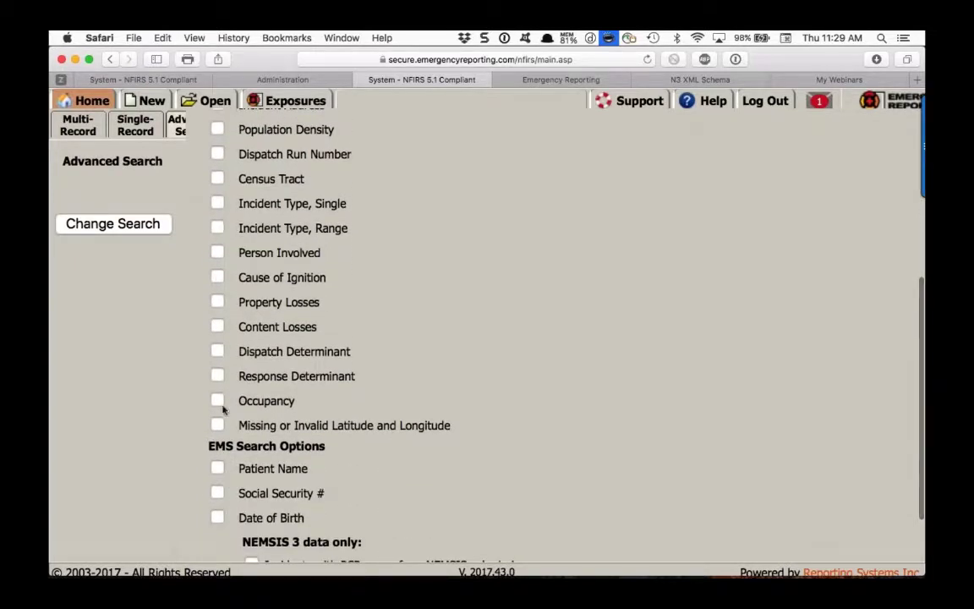
pyautogui.click(218, 401)
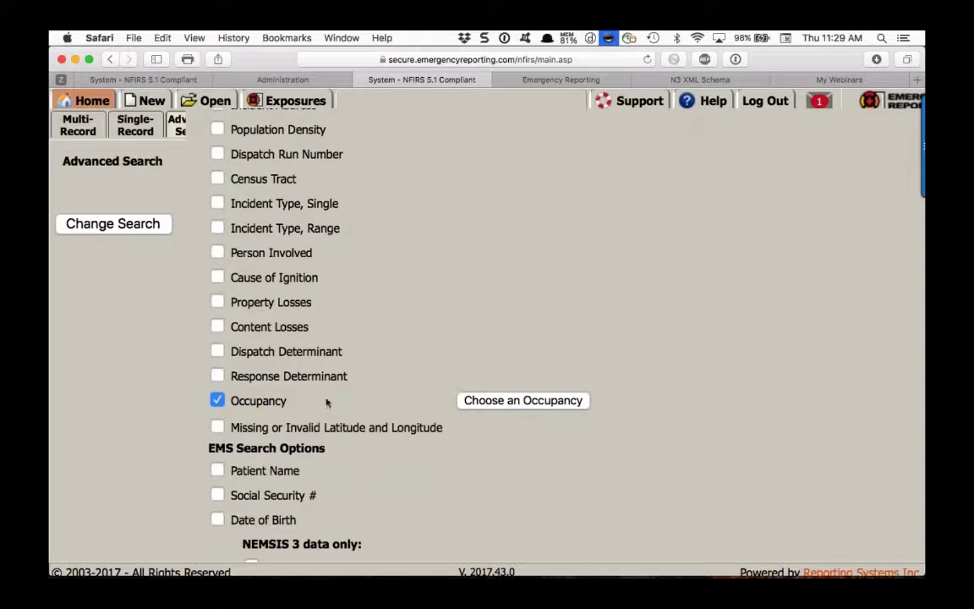
# Open the occupancy chooser in the advanced incident search and filter the occupancy names by "archer"
pyautogui.click(183, 79)
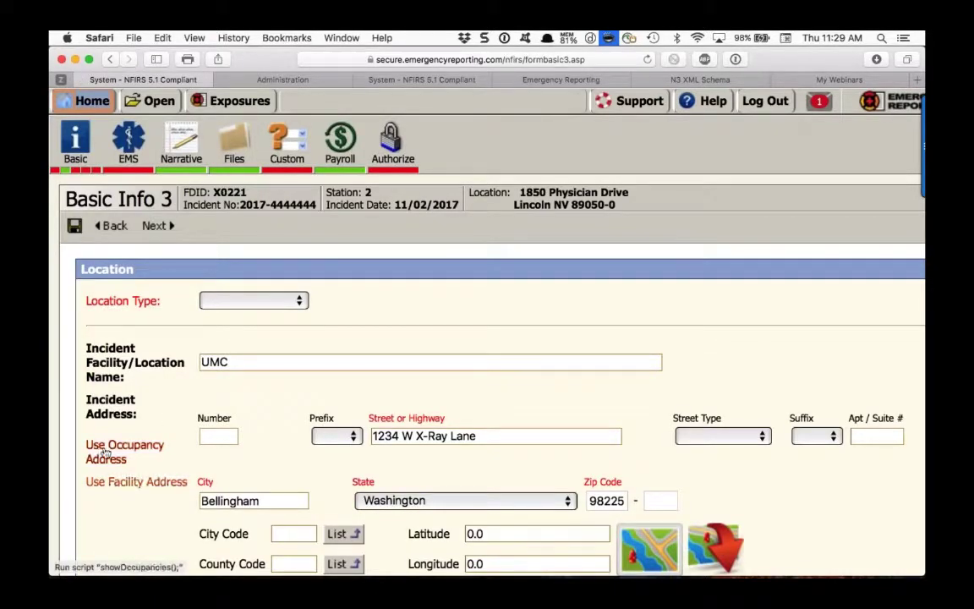
pyautogui.click(288, 81)
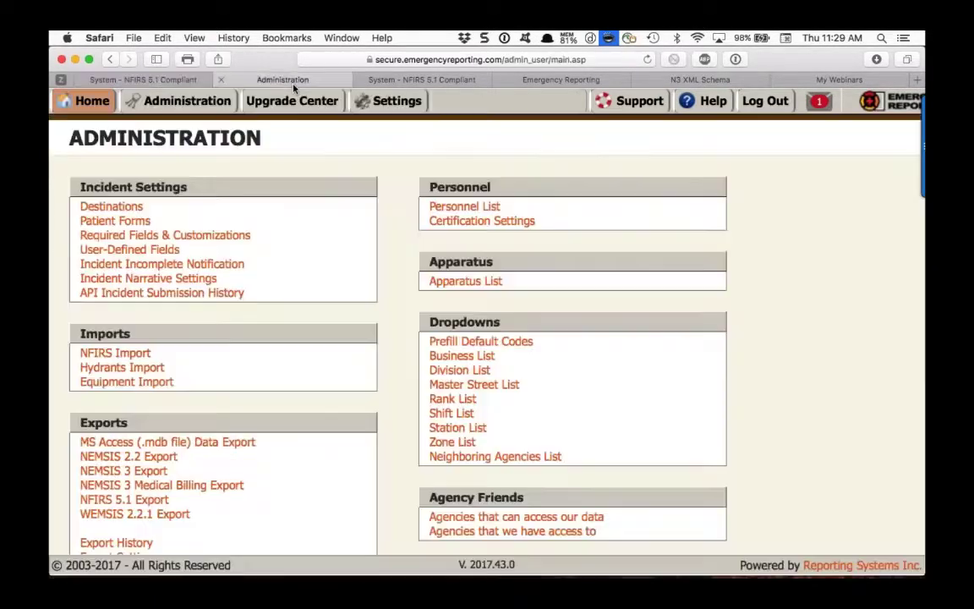
pyautogui.click(404, 80)
pyautogui.click(484, 401)
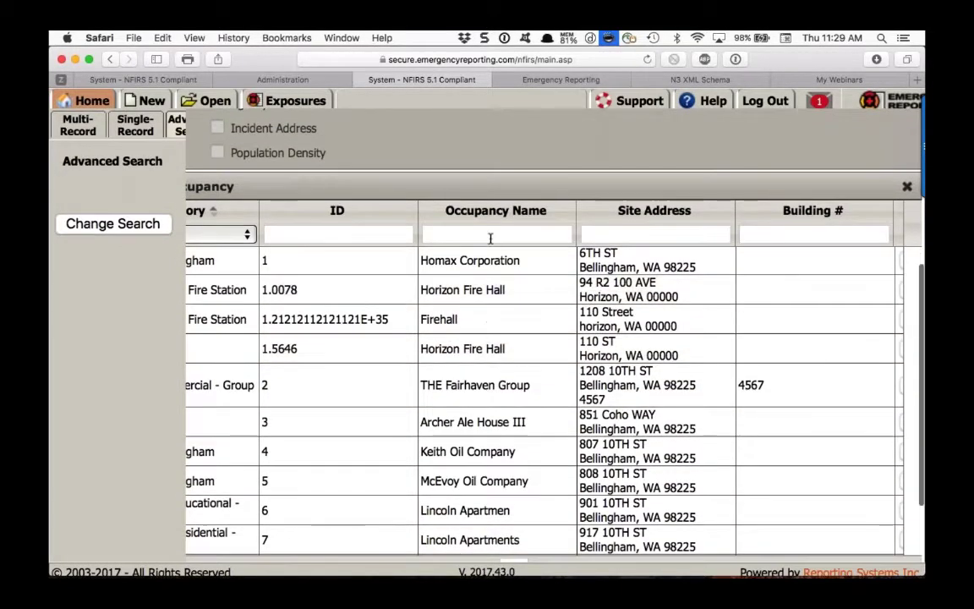
pyautogui.click(490, 240)
pyautogui.write('archer')
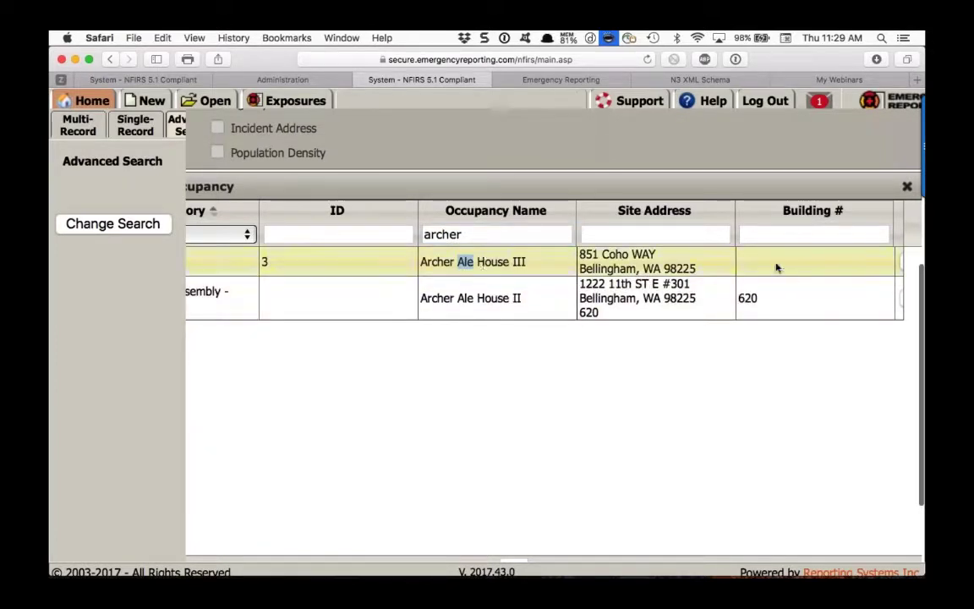
# Choose Archer Ale House III as the occupancy criterion and run the incident search
pyautogui.press('super+minus')
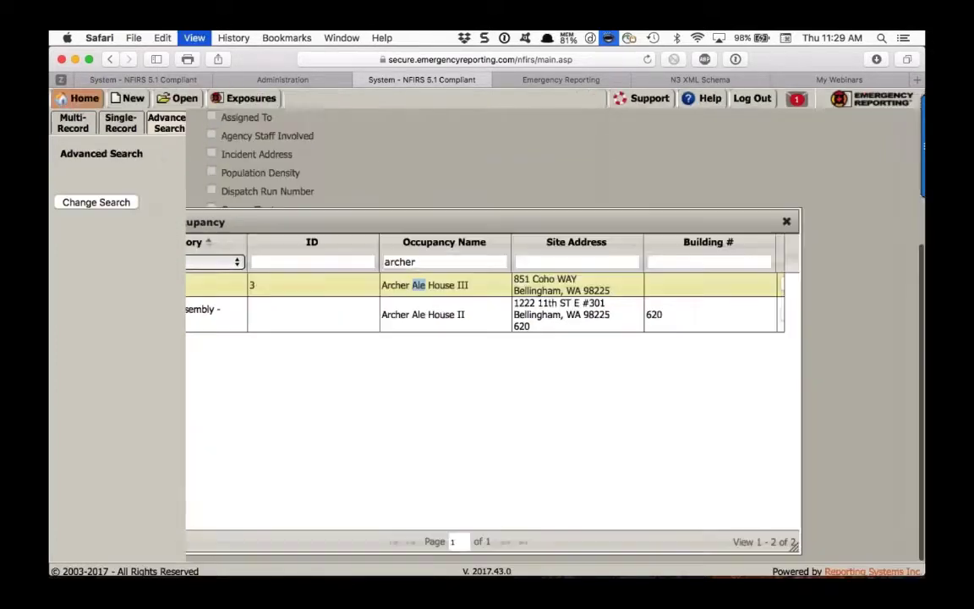
pyautogui.press('super+minus')
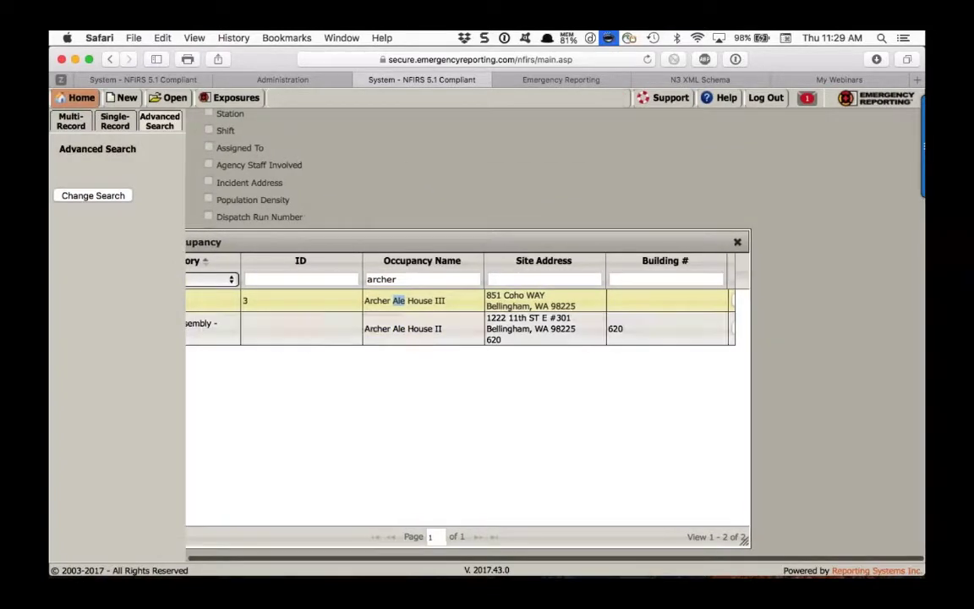
pyautogui.press('Escape')
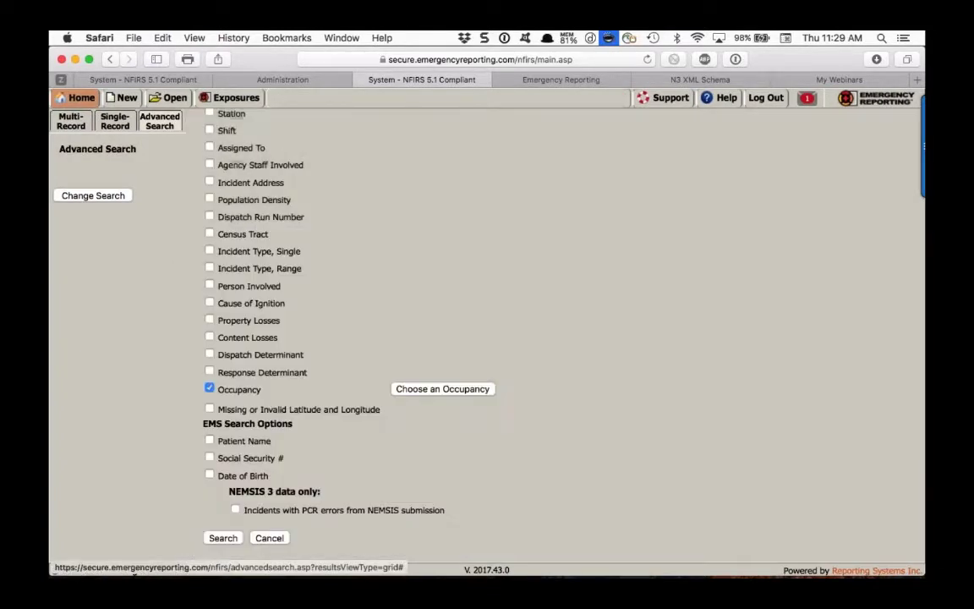
pyautogui.click(431, 390)
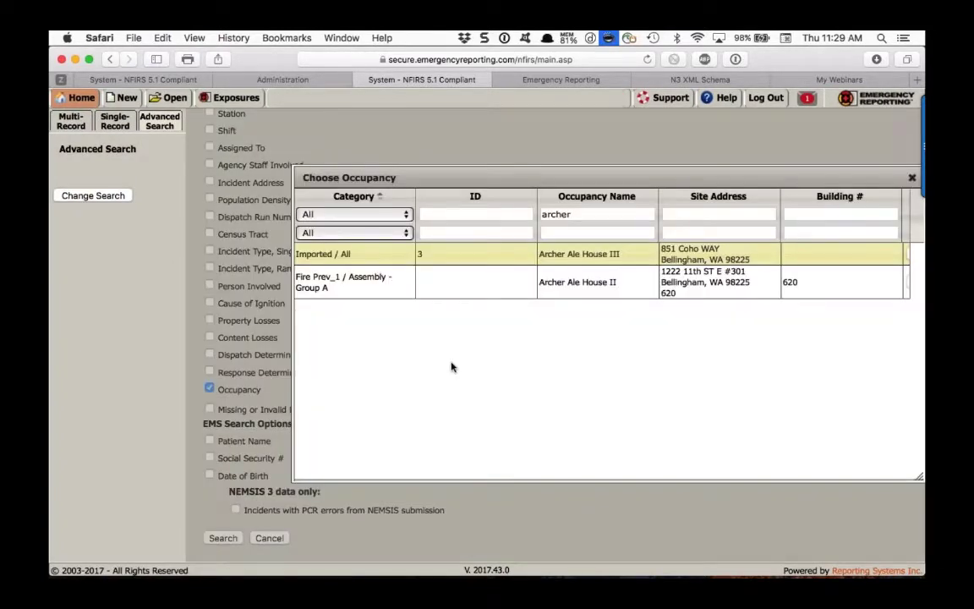
pyautogui.click(908, 256)
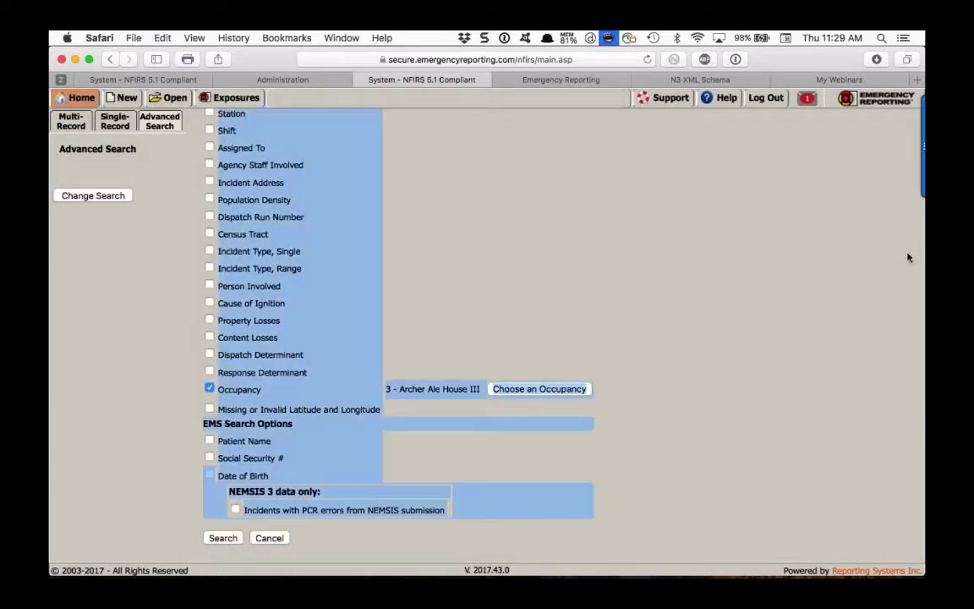
pyautogui.click(551, 272)
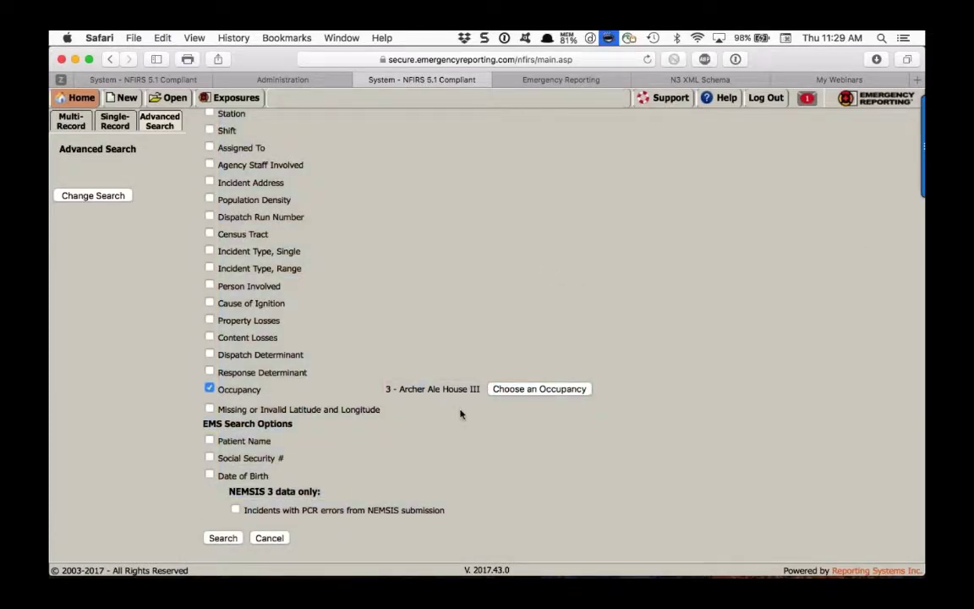
pyautogui.click(223, 538)
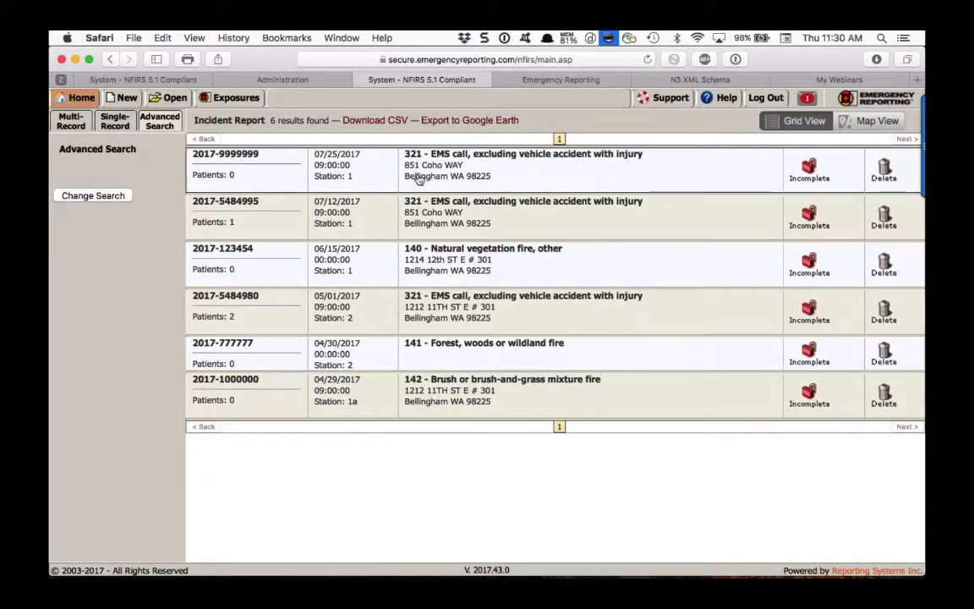
# Review the address, zone and property fields on the incident's location page and compare with the advanced search page
pyautogui.click(148, 78)
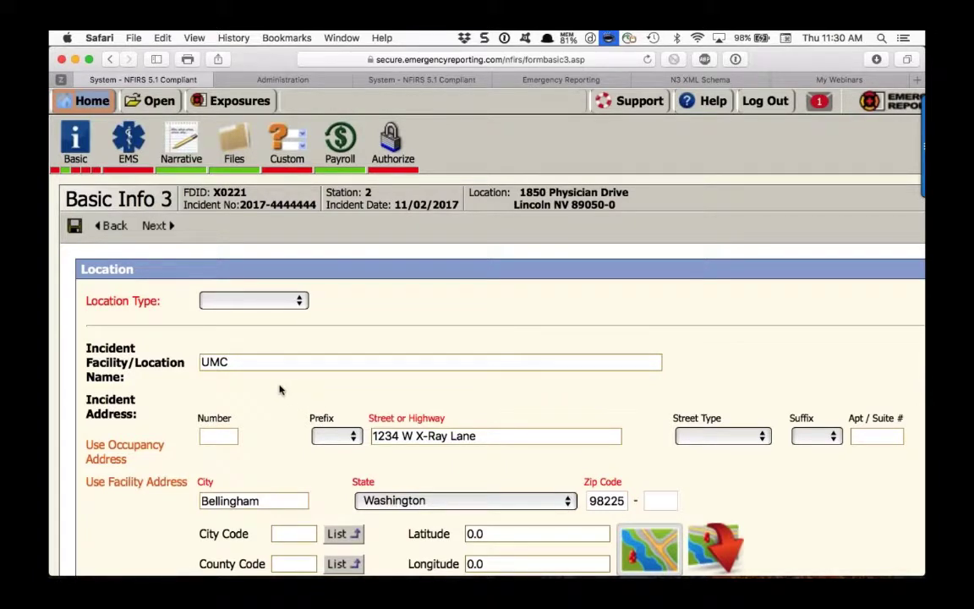
pyautogui.scroll(-5, 235, 401)
pyautogui.scroll(-2, 235, 412)
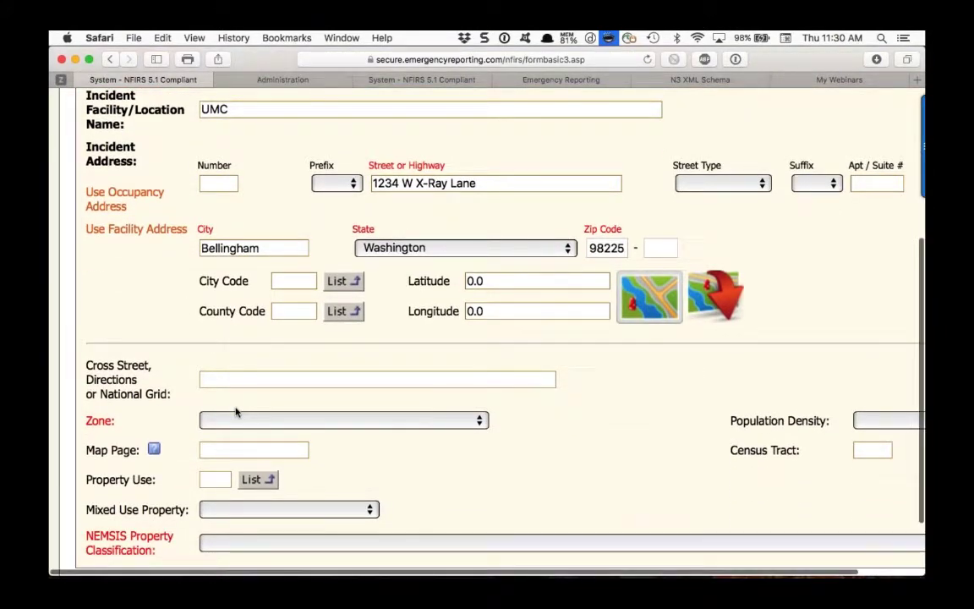
pyautogui.scroll(1, 235, 412)
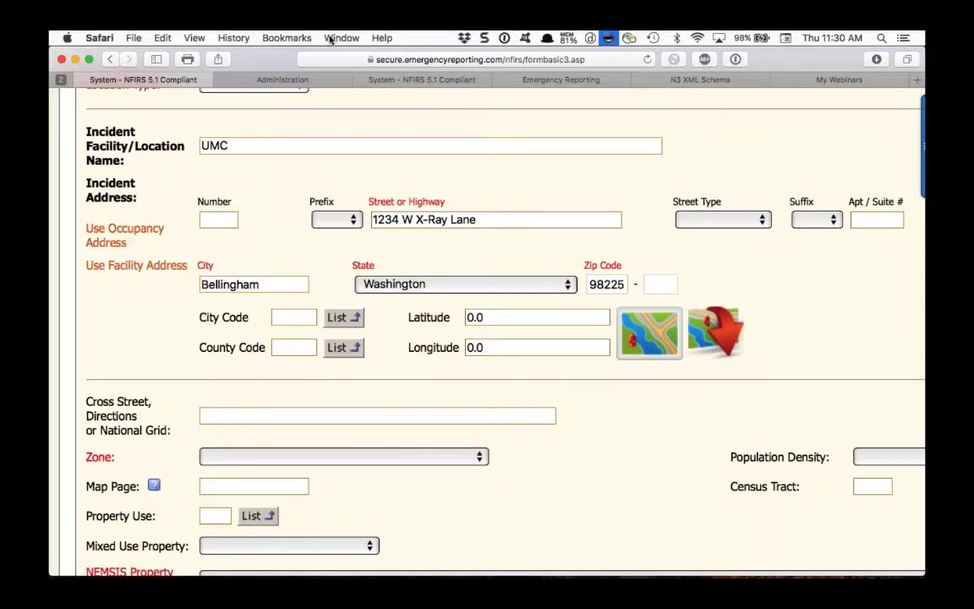
pyautogui.click(350, 79)
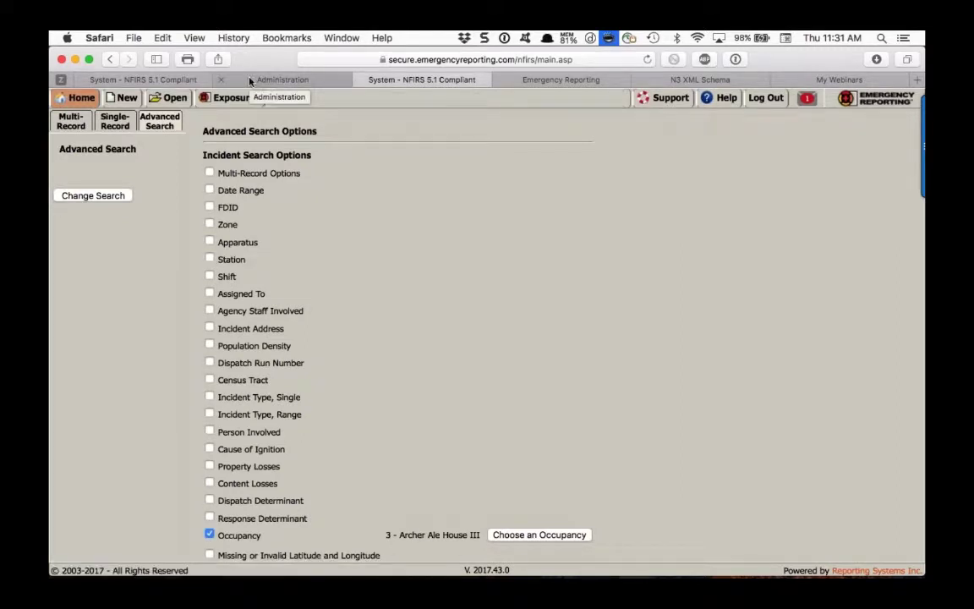
pyautogui.click(152, 80)
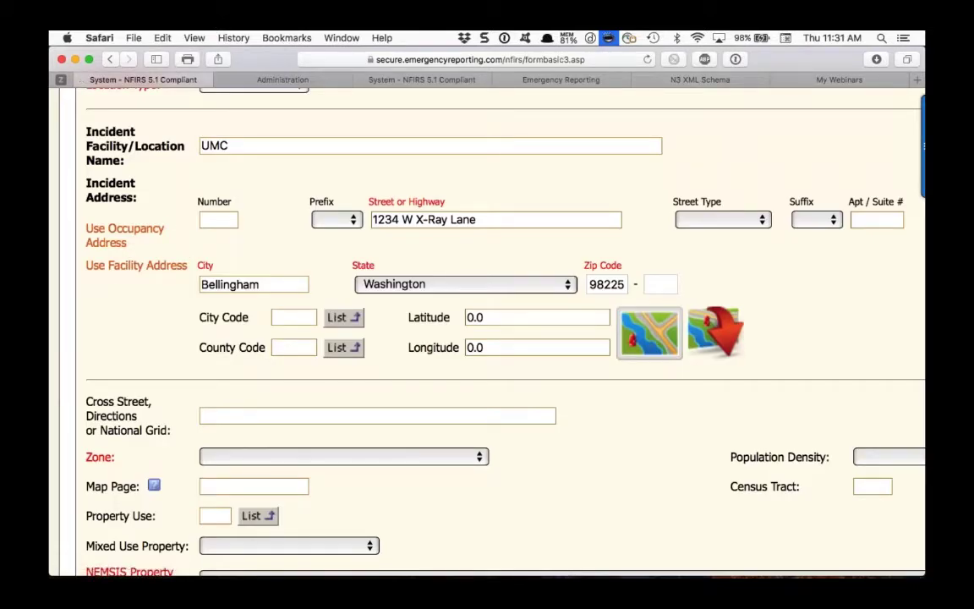
pyautogui.click(381, 79)
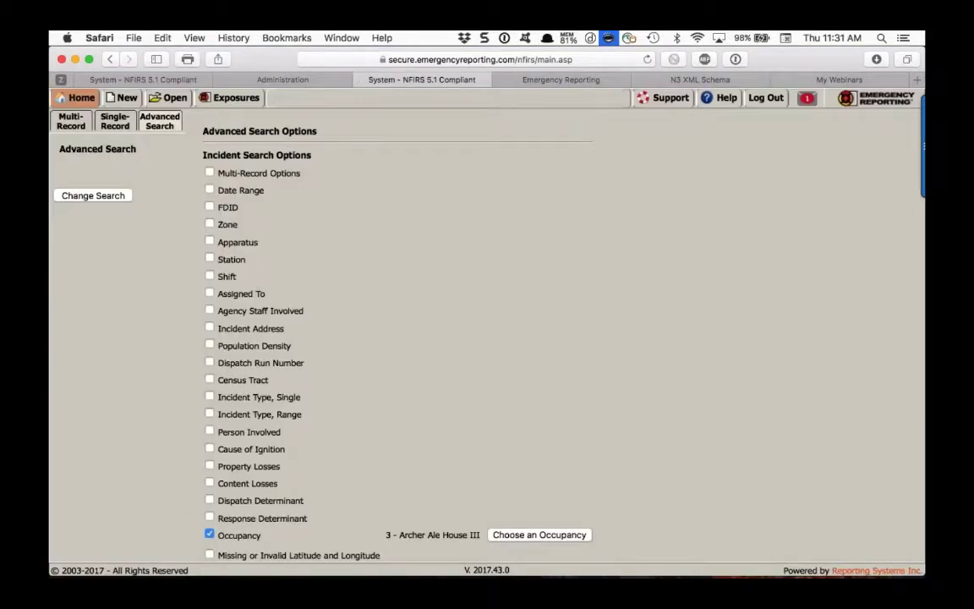
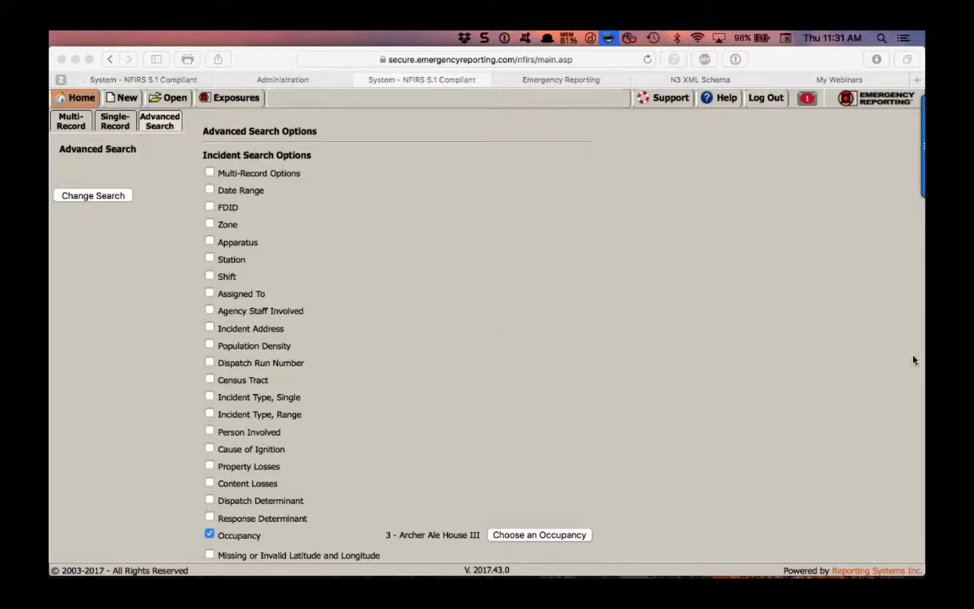
# Return to the incident's location page and browse the available NEMSIS Property Classification options through to the end
pyautogui.click(177, 82)
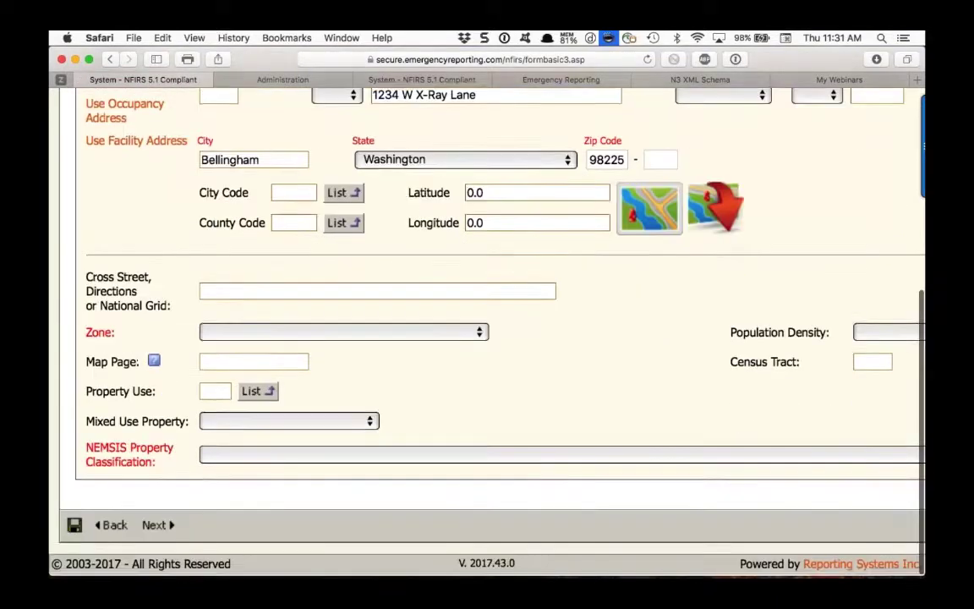
pyautogui.scroll(5, 461, 445)
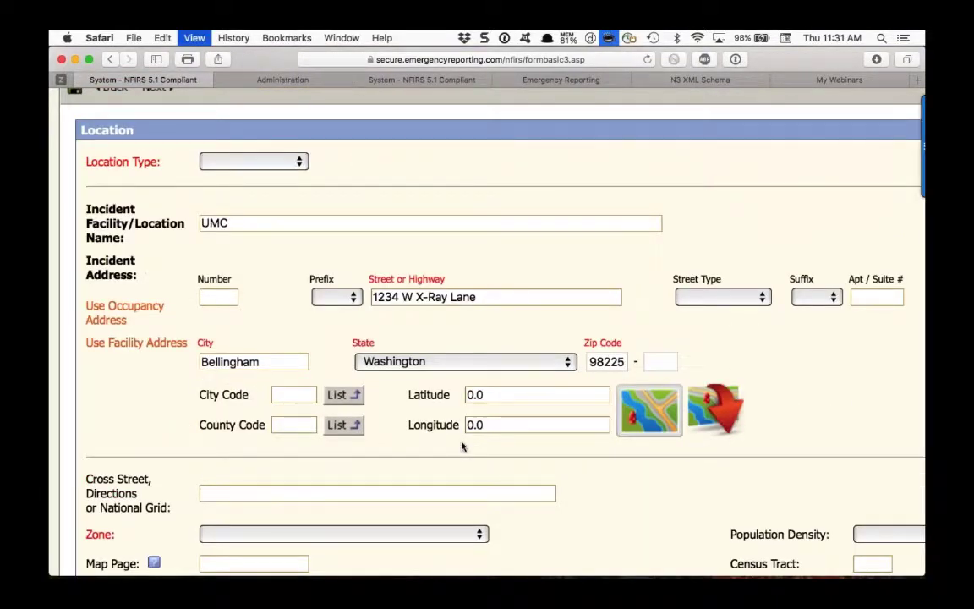
pyautogui.press('super+minus')
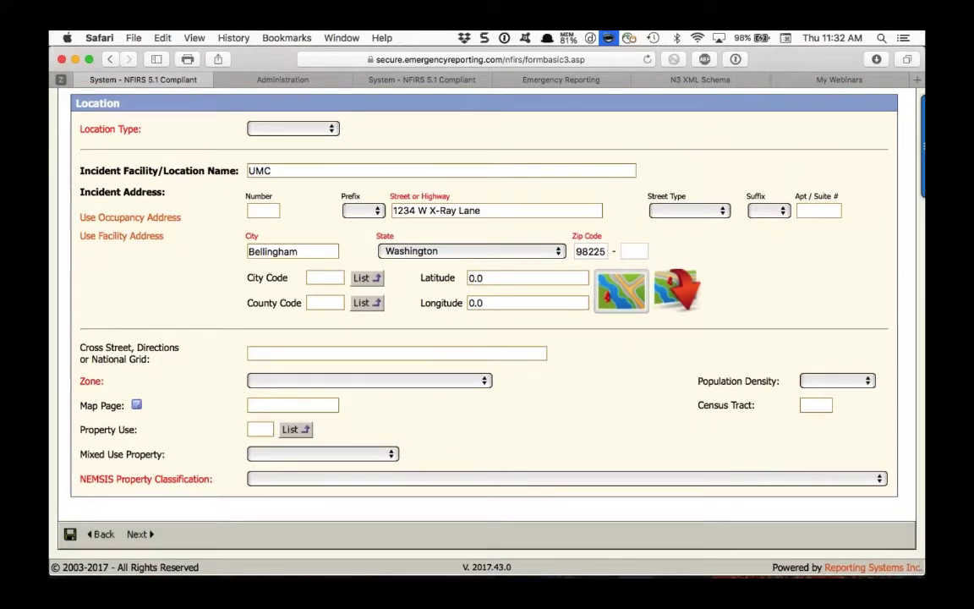
pyautogui.click(879, 478)
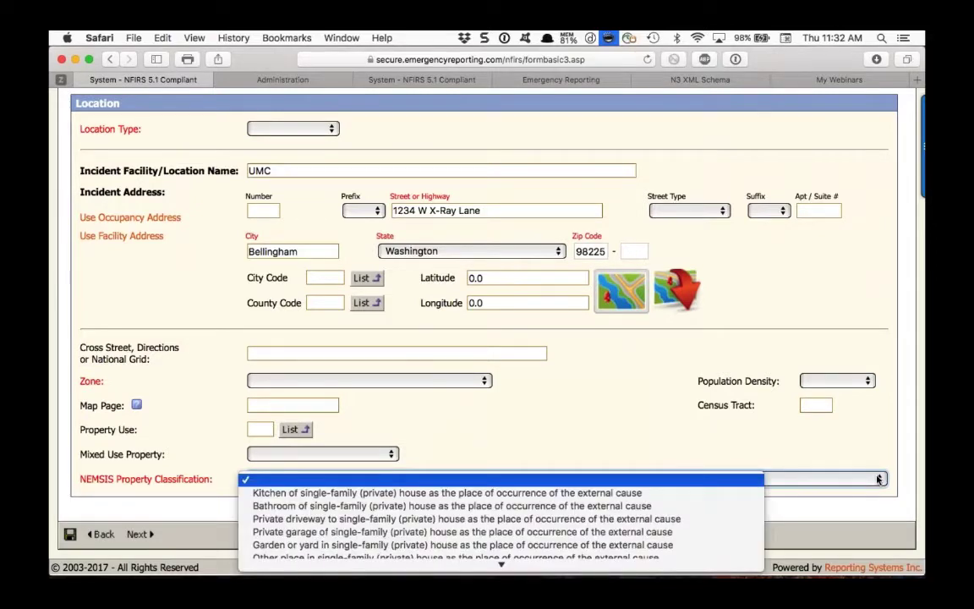
pyautogui.scroll(-5, 510, 507)
pyautogui.scroll(-5, 509, 510)
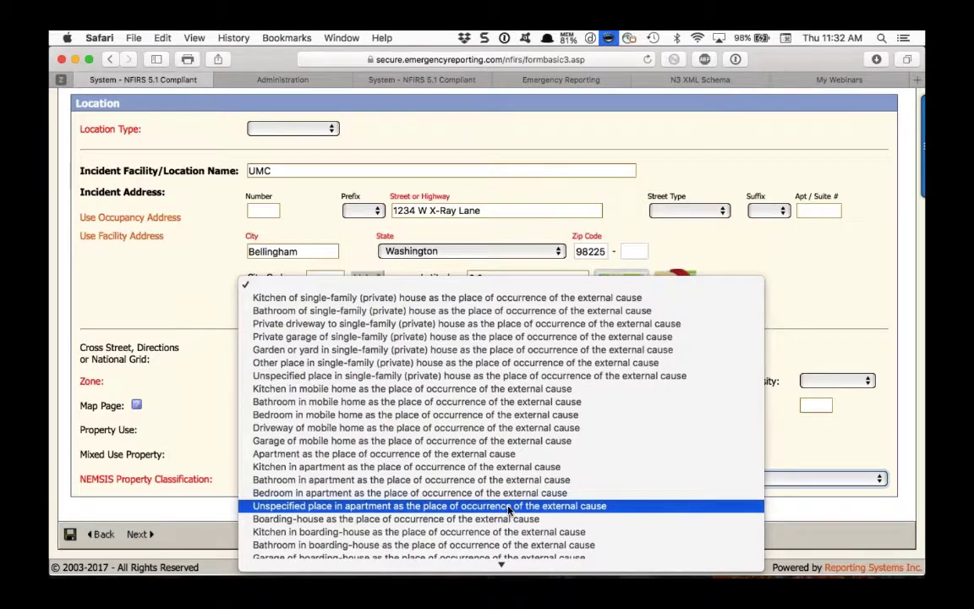
pyautogui.scroll(-1, 510, 510)
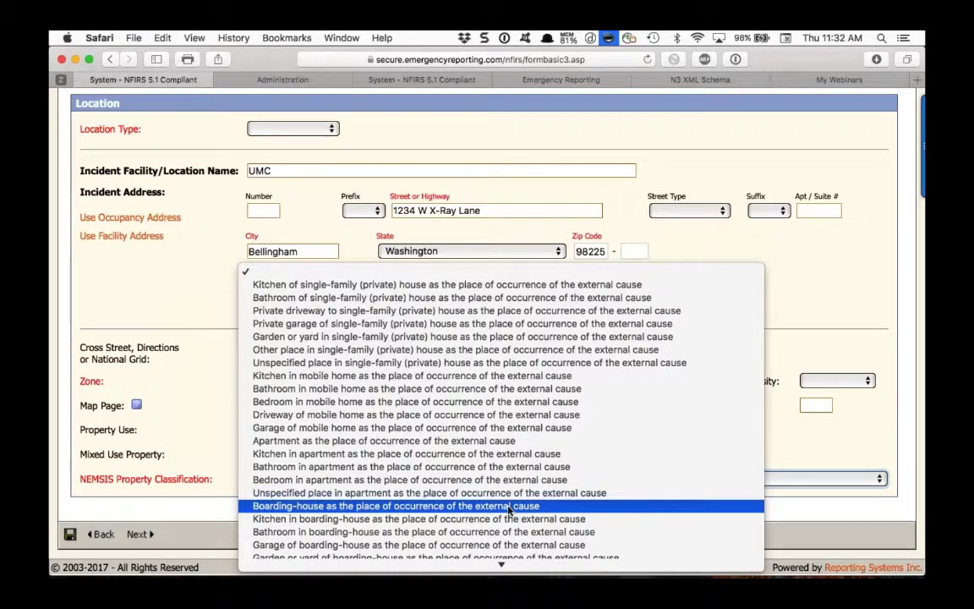
pyautogui.scroll(-7, 509, 510)
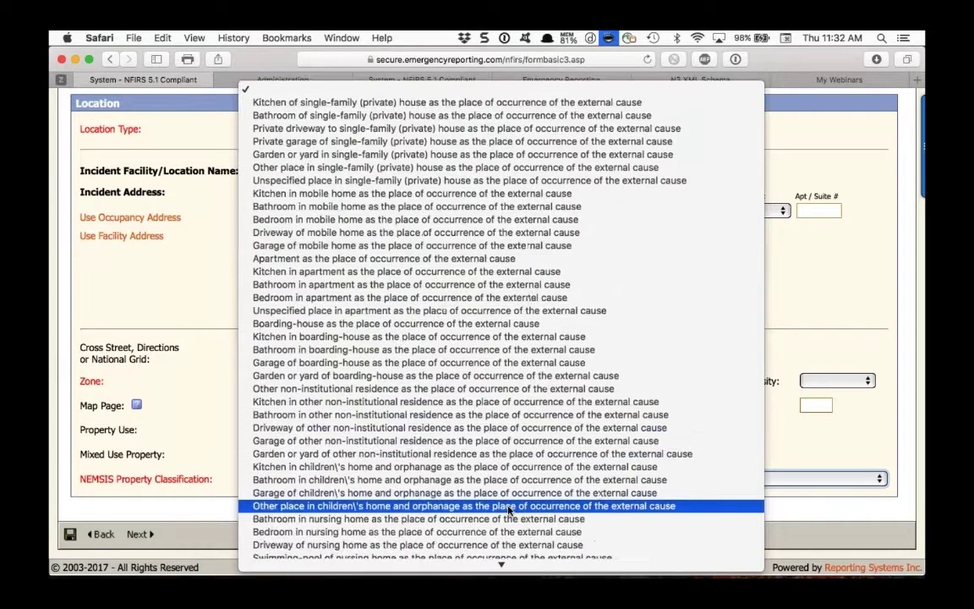
pyautogui.scroll(-7, 509, 510)
pyautogui.scroll(-20, 510, 510)
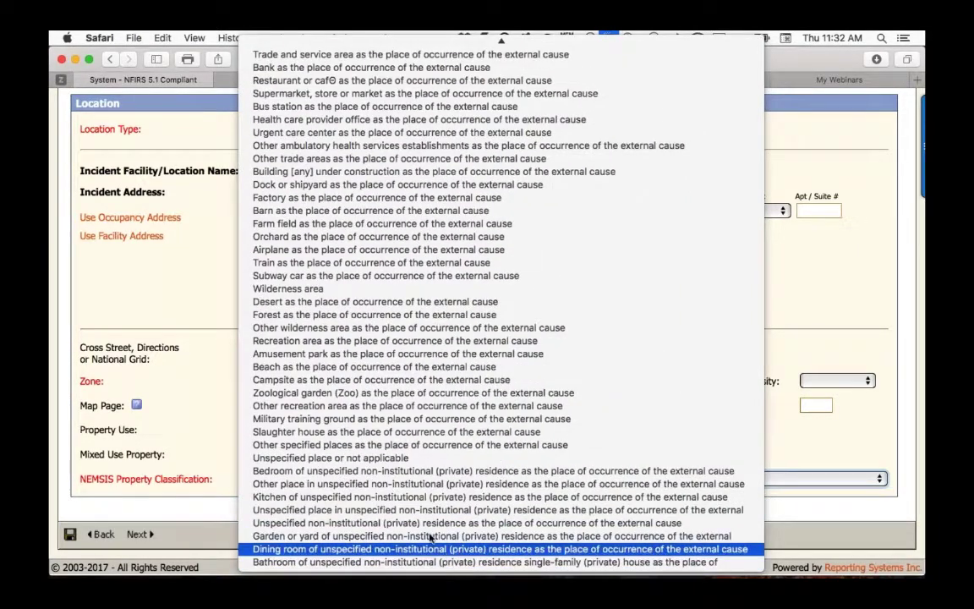
# Leave the classification list without a choice and set the incident's Property Use code to 419
pyautogui.click(212, 431)
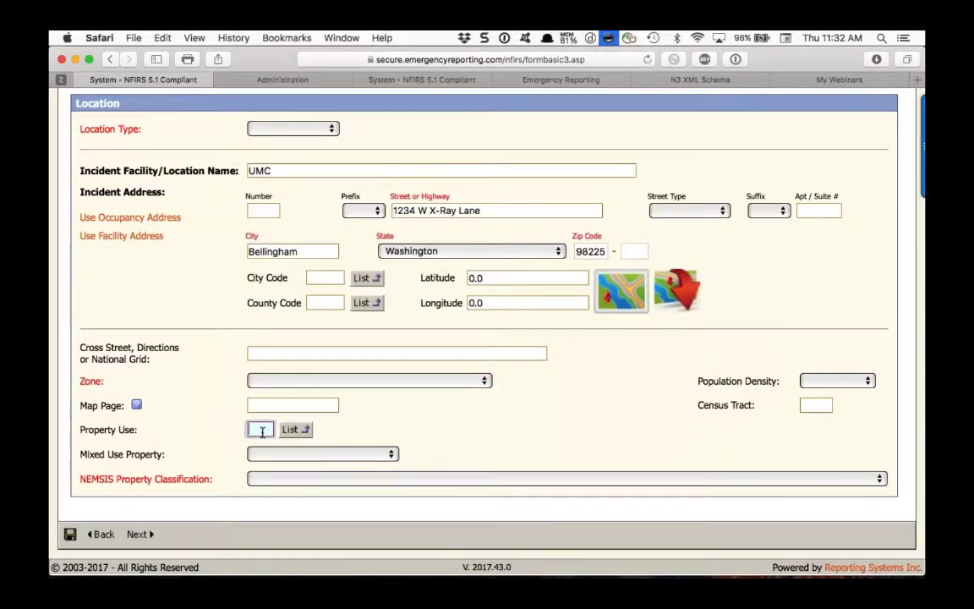
pyautogui.write('419')
pyautogui.press('Tab')
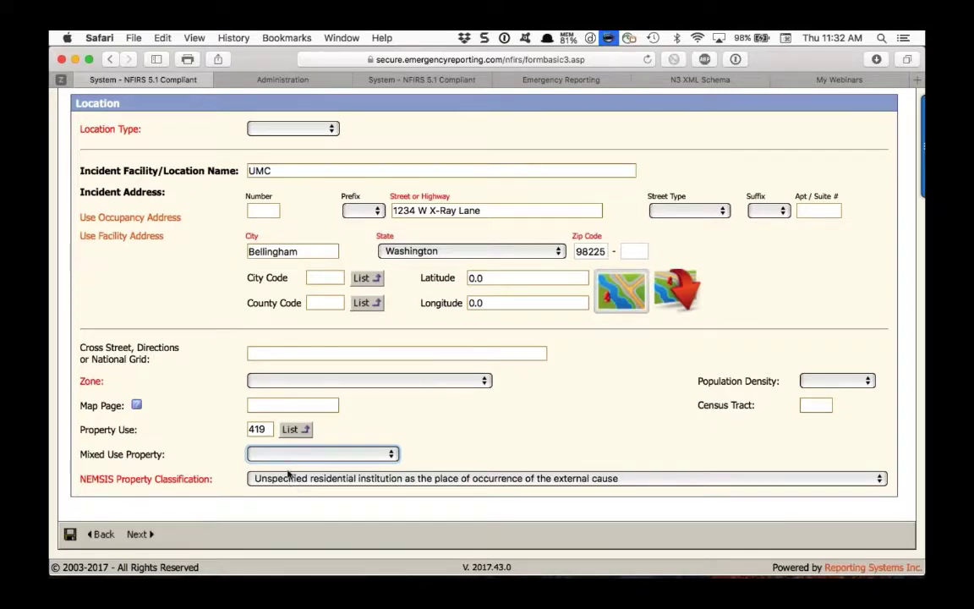
# Set the incident's Property Use code to 888
pyautogui.doubleClick(256, 429)
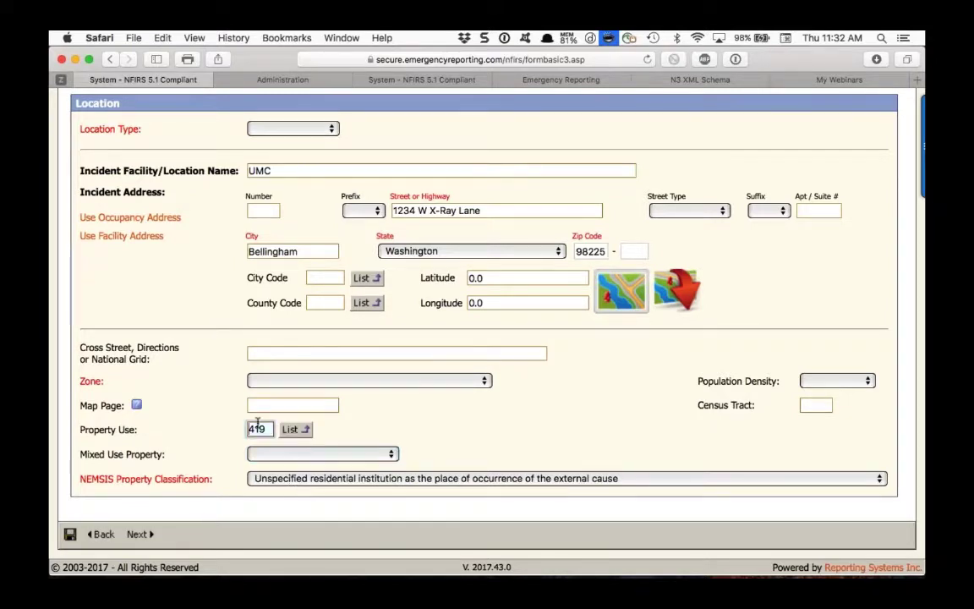
pyautogui.write('888')
pyautogui.press('Tab')
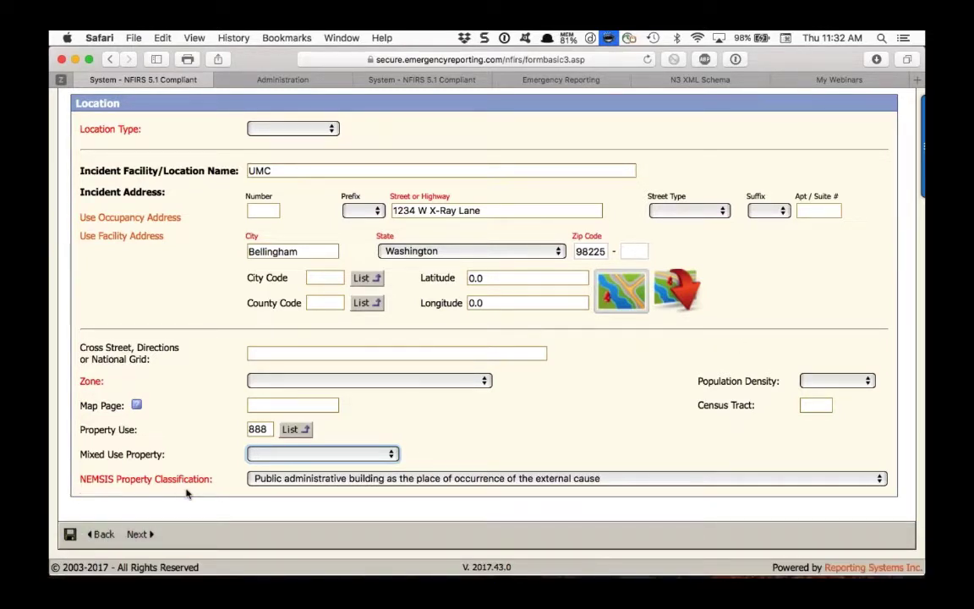
# Leave the location page and go to the incident's Basic Info 2 questionnaire
pyautogui.scroll(3, 180, 453)
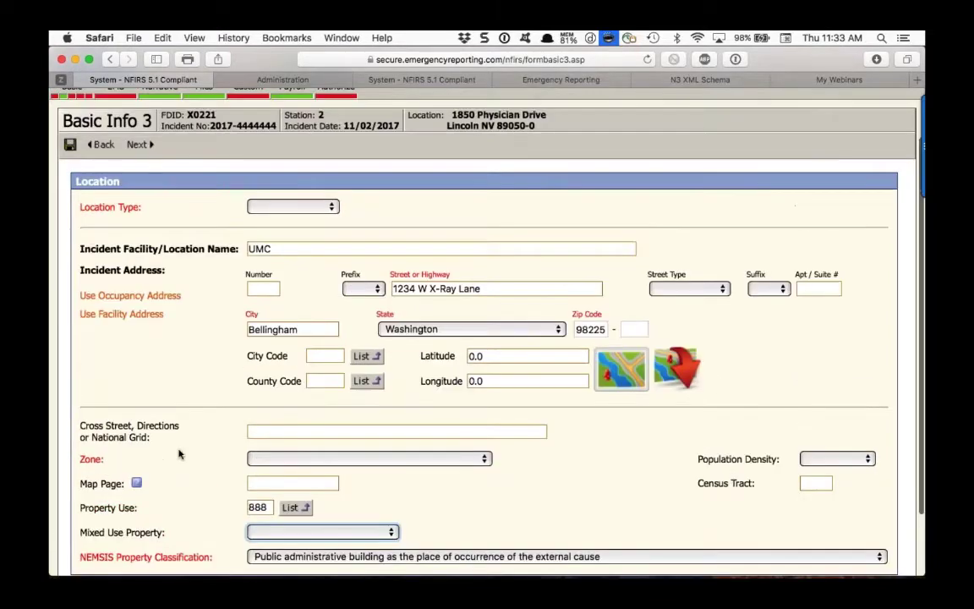
pyautogui.scroll(2, 180, 454)
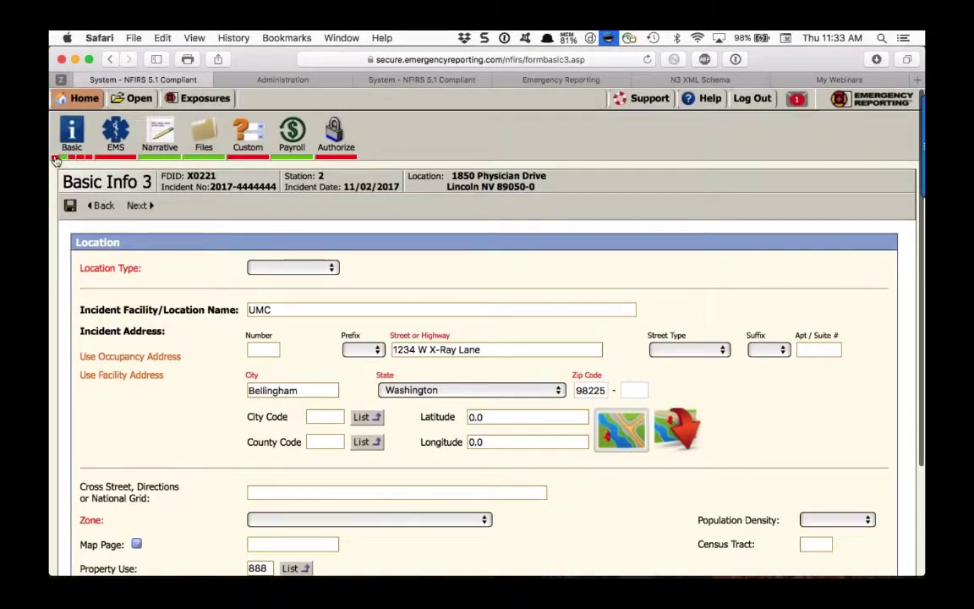
pyautogui.click(71, 135)
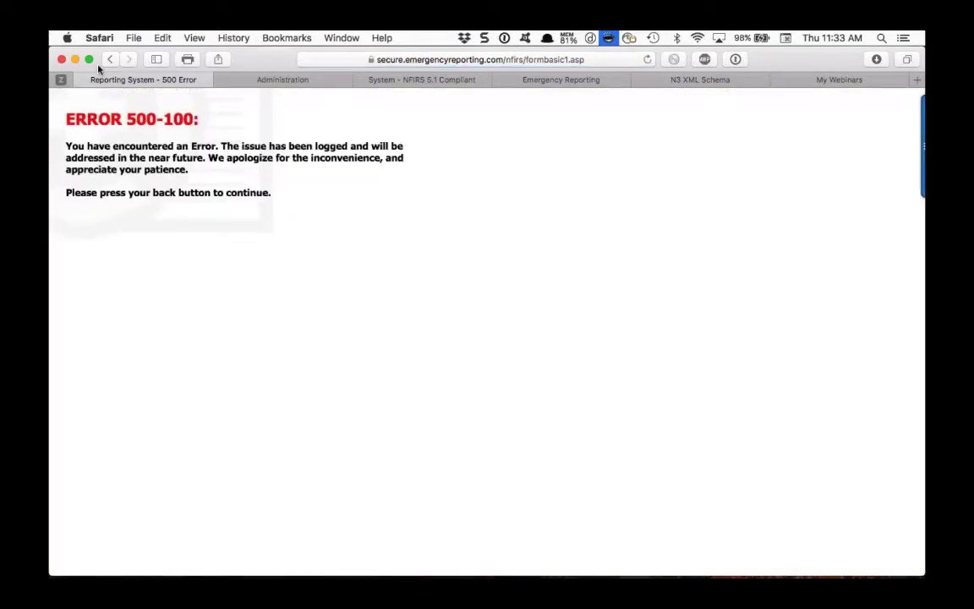
pyautogui.click(107, 58)
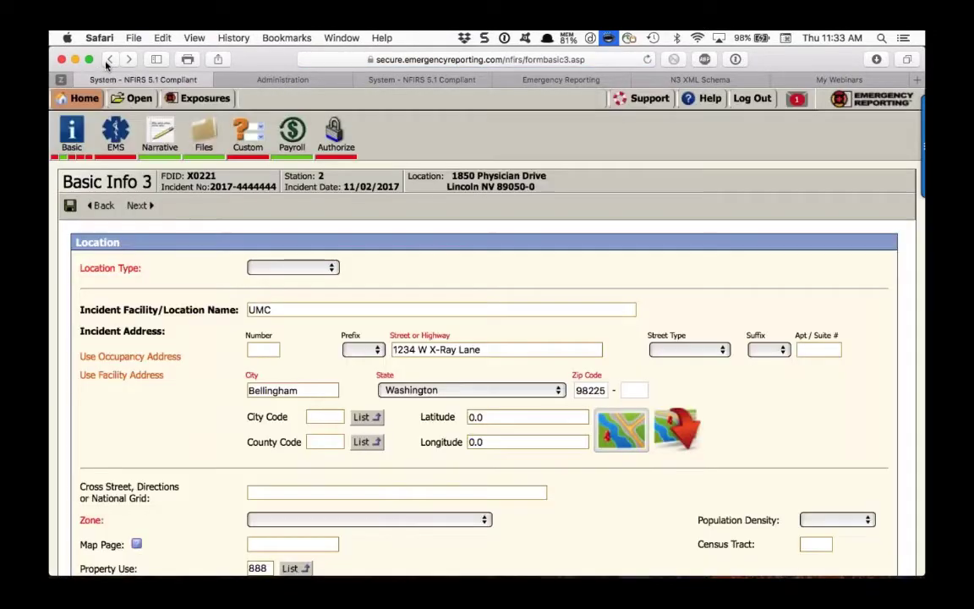
pyautogui.click(61, 144)
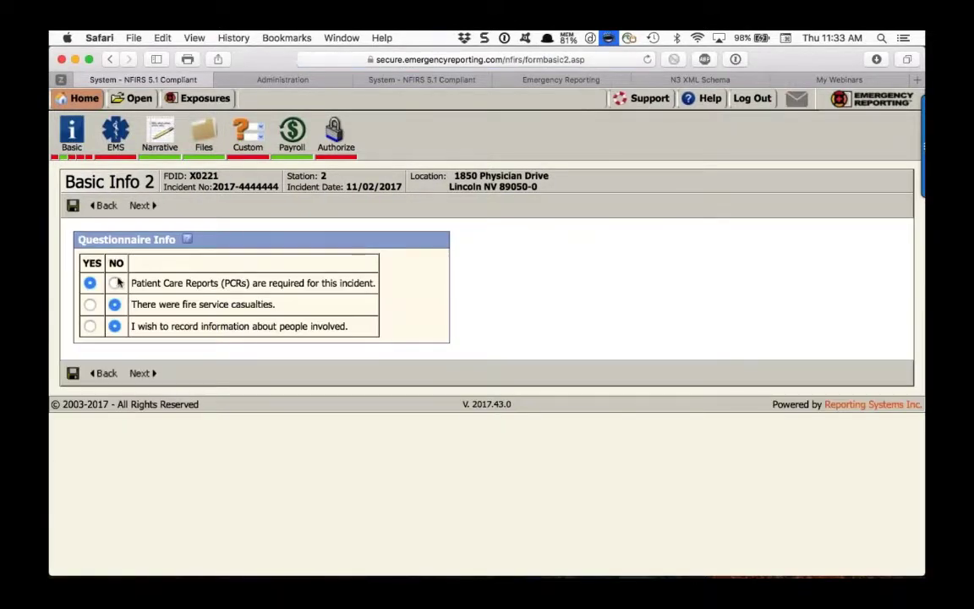
# Mark Patient Care Reports as not required for this incident and continue to the Basic Info 3 location page
pyautogui.click(115, 283)
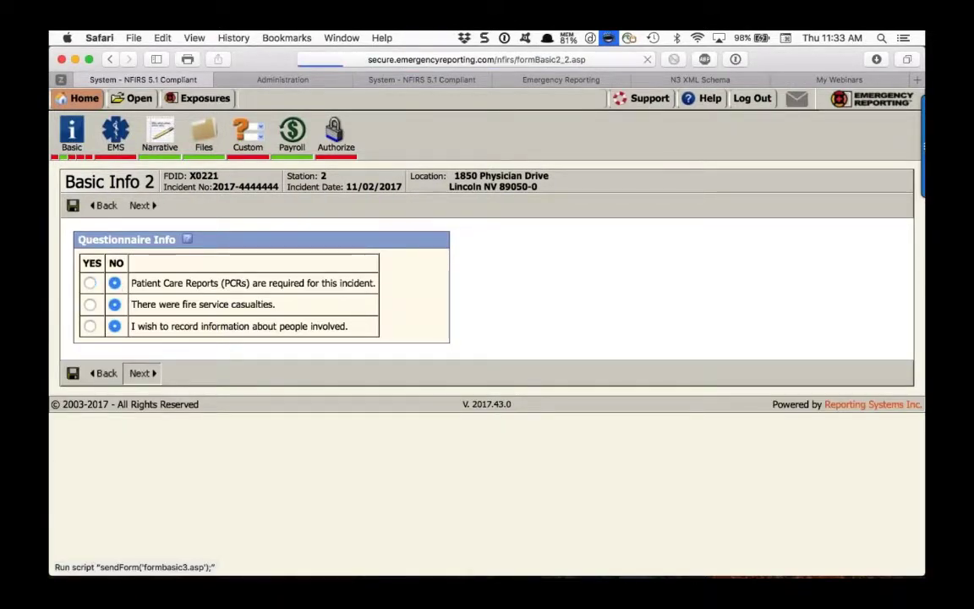
pyautogui.click(140, 373)
pyautogui.scroll(-4, 139, 448)
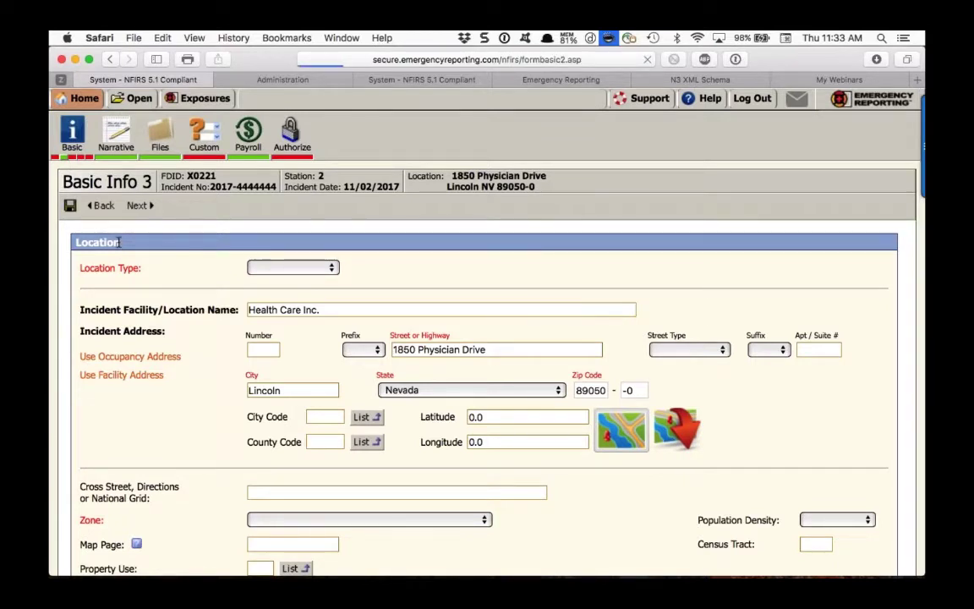
# Return to the questionnaire, mark Patient Care Reports as required, and continue to the location page
pyautogui.click(90, 282)
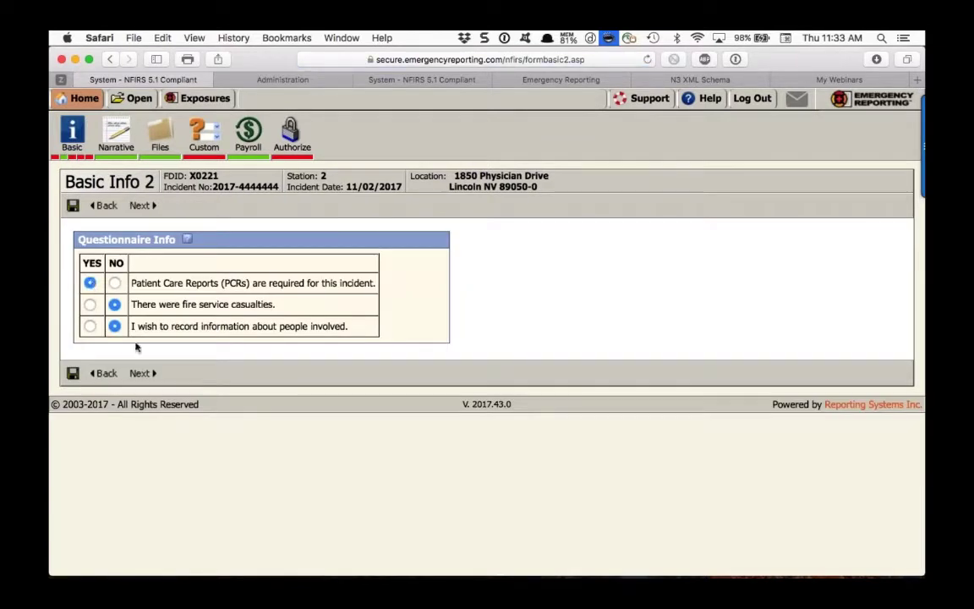
pyautogui.click(139, 373)
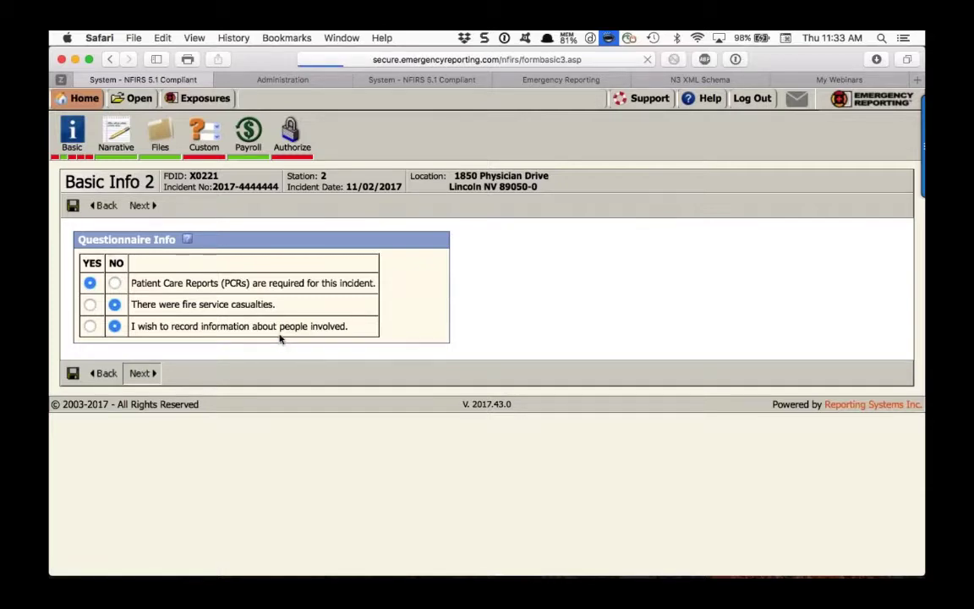
# Set the incident's Property Use code to 888 to fill in the matching NEMSIS Property Classification
pyautogui.scroll(-4, 278, 336)
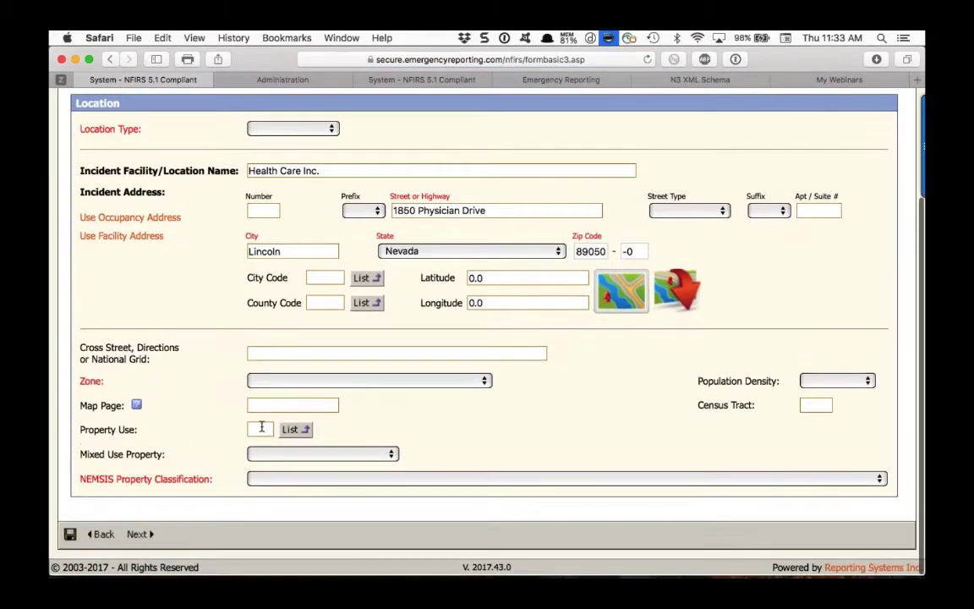
pyautogui.click(261, 428)
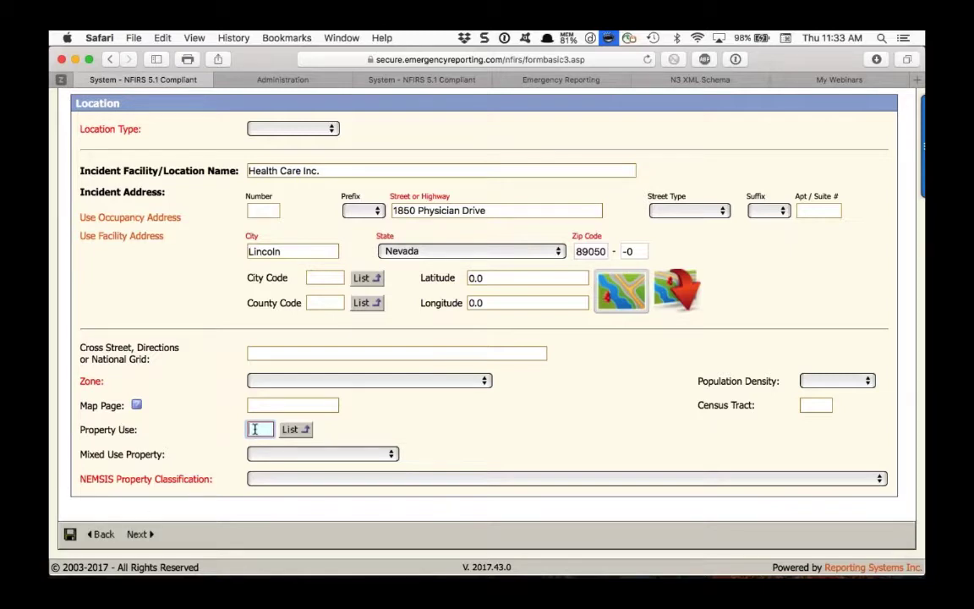
pyautogui.write('888')
pyautogui.press('Tab')
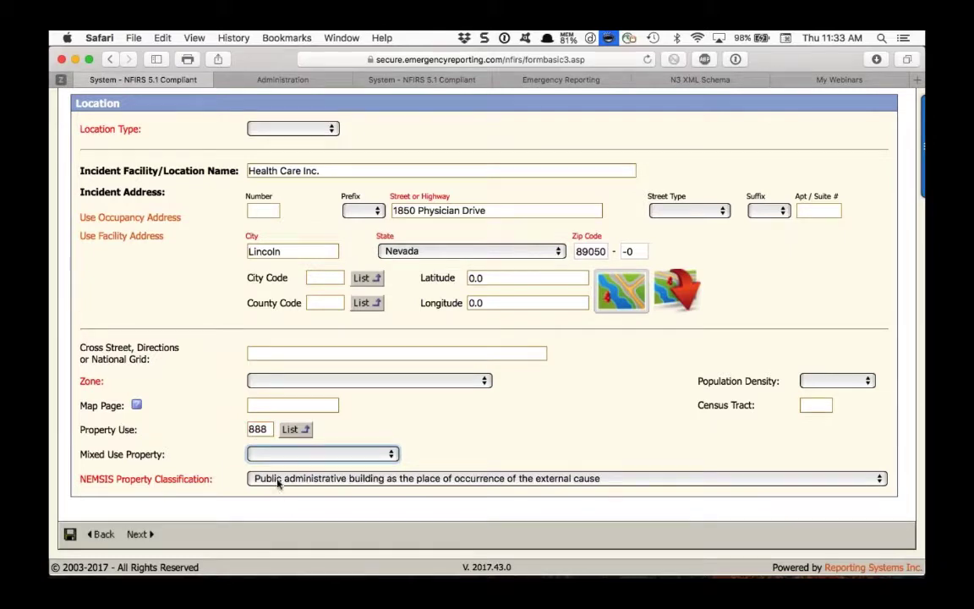
# Look over the property use code list and the NEMSIS Property Classification options without choosing a different value
pyautogui.click(295, 429)
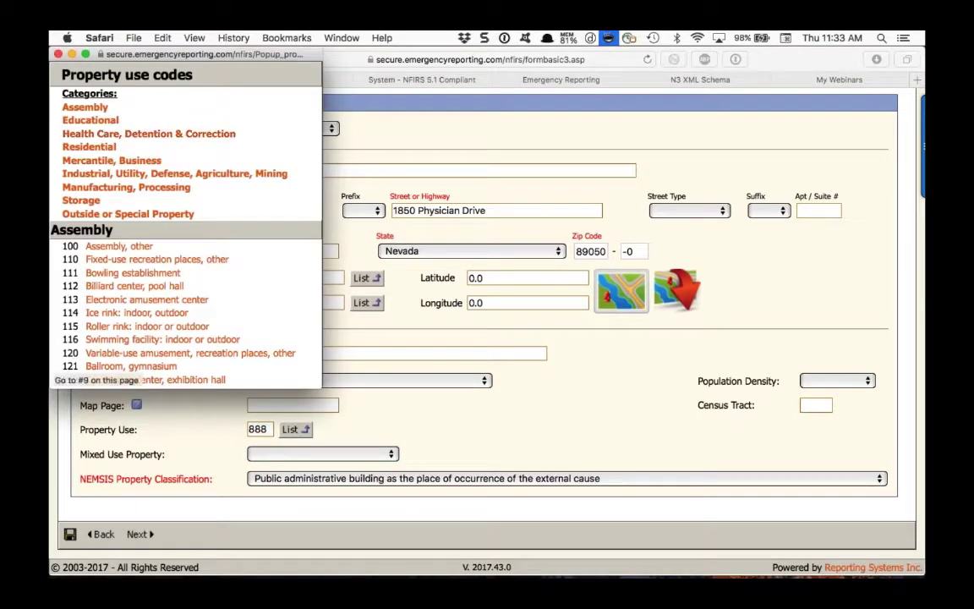
pyautogui.click(425, 463)
pyautogui.click(423, 479)
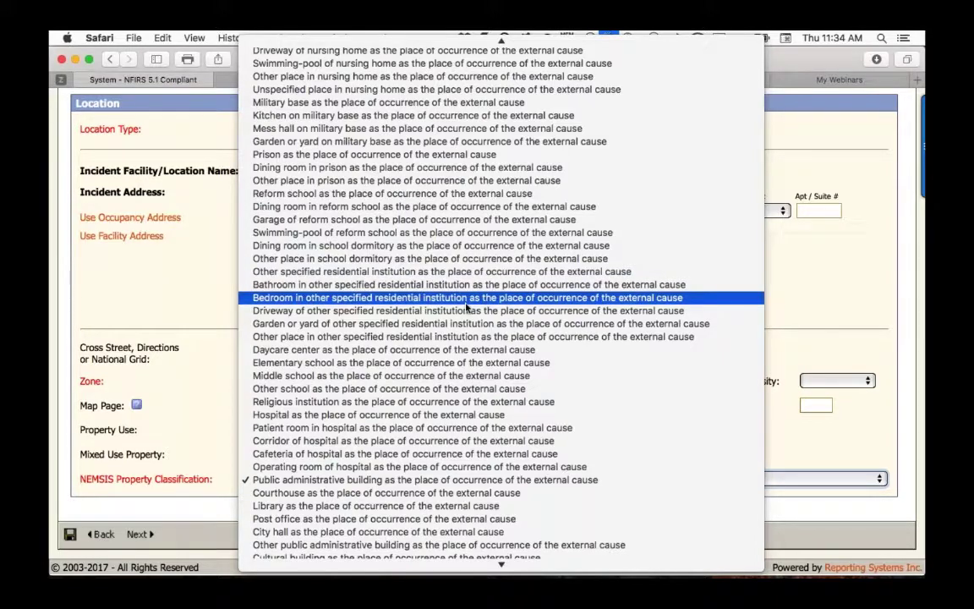
pyautogui.click(183, 344)
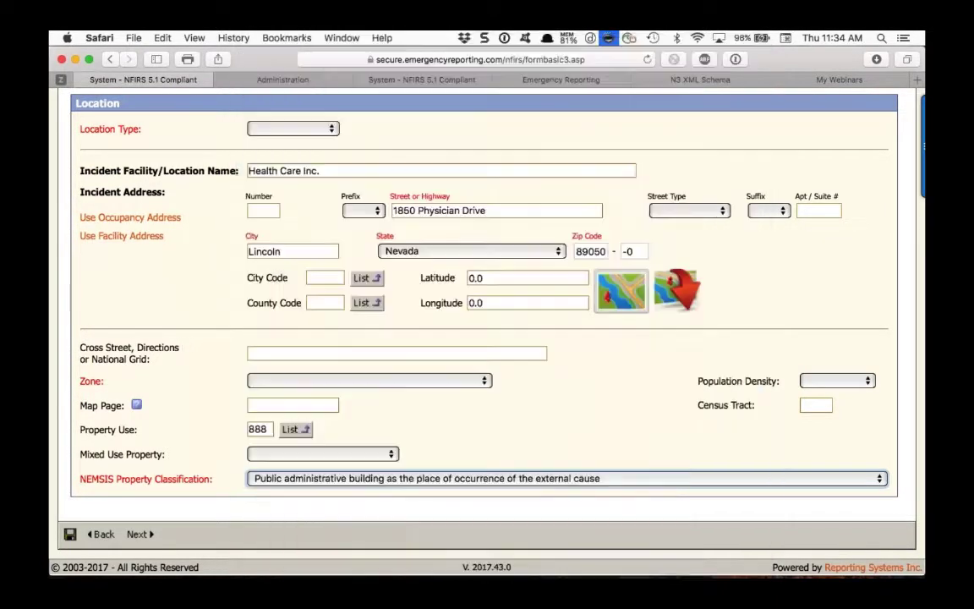
pyautogui.click(353, 478)
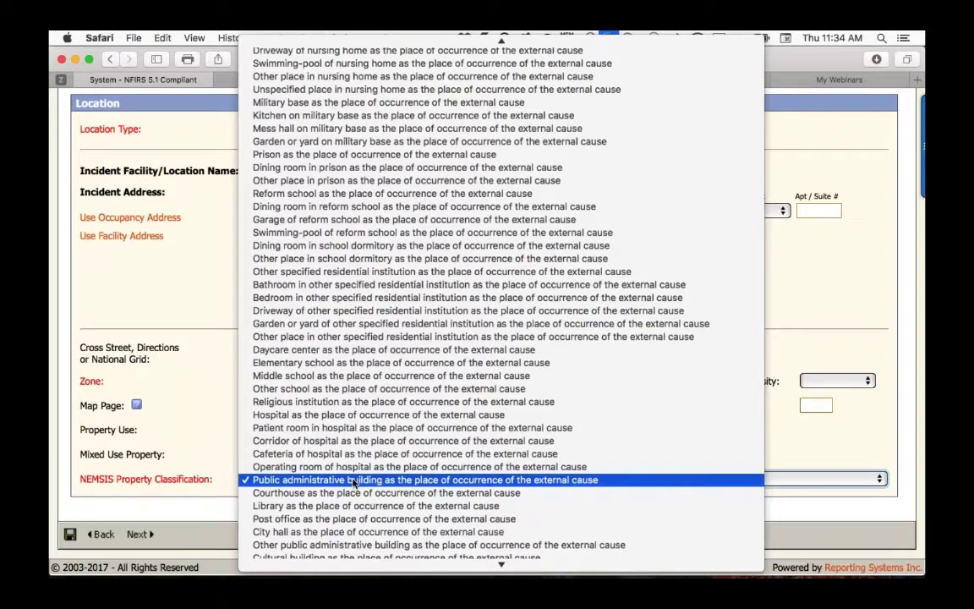
pyautogui.click(184, 334)
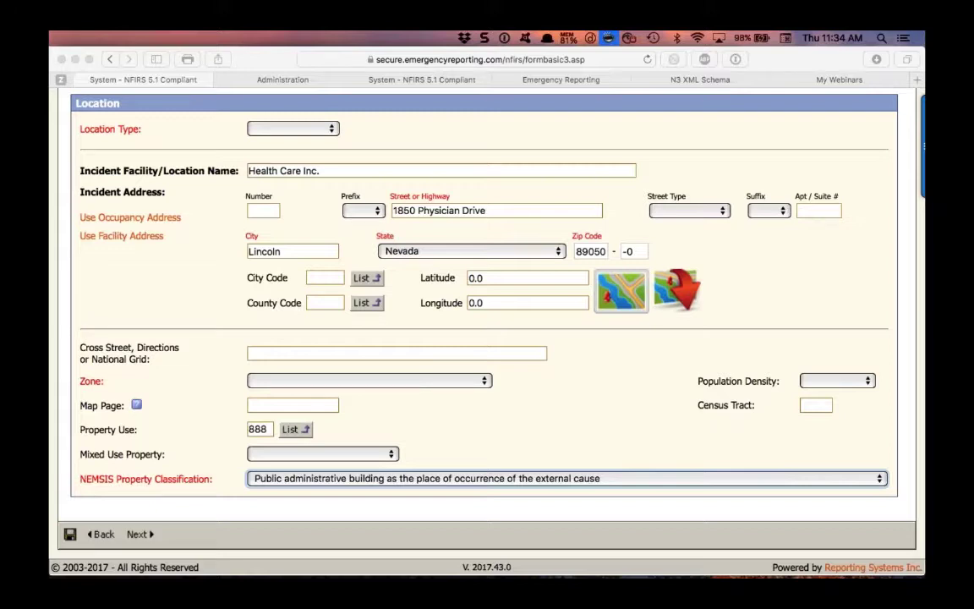
# Leave the location page and continue to the incident's Basic Info 4 page for apparatus, personnel and times
pyautogui.scroll(-1, 482, 414)
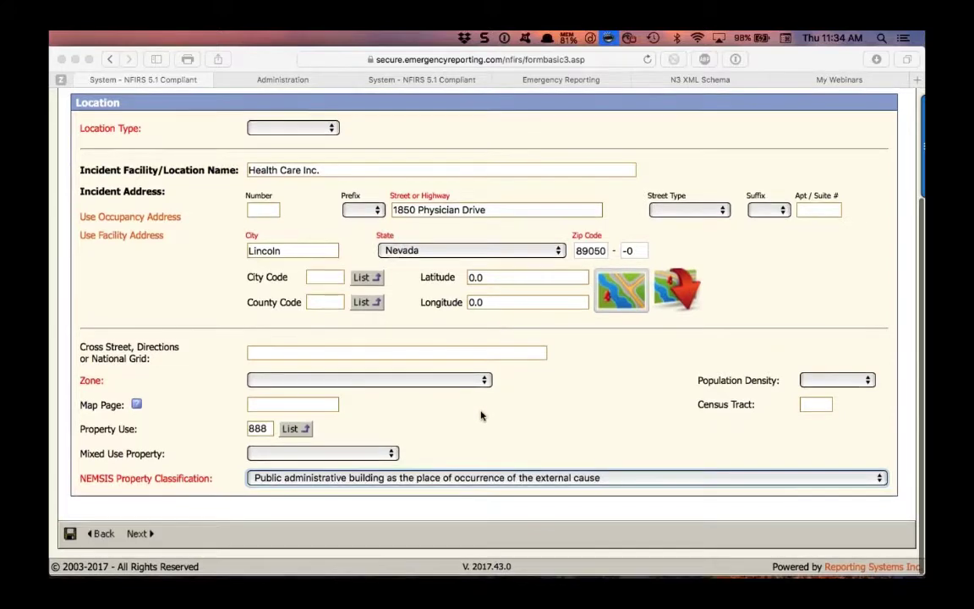
pyautogui.scroll(3, 478, 418)
pyautogui.scroll(-3, 483, 406)
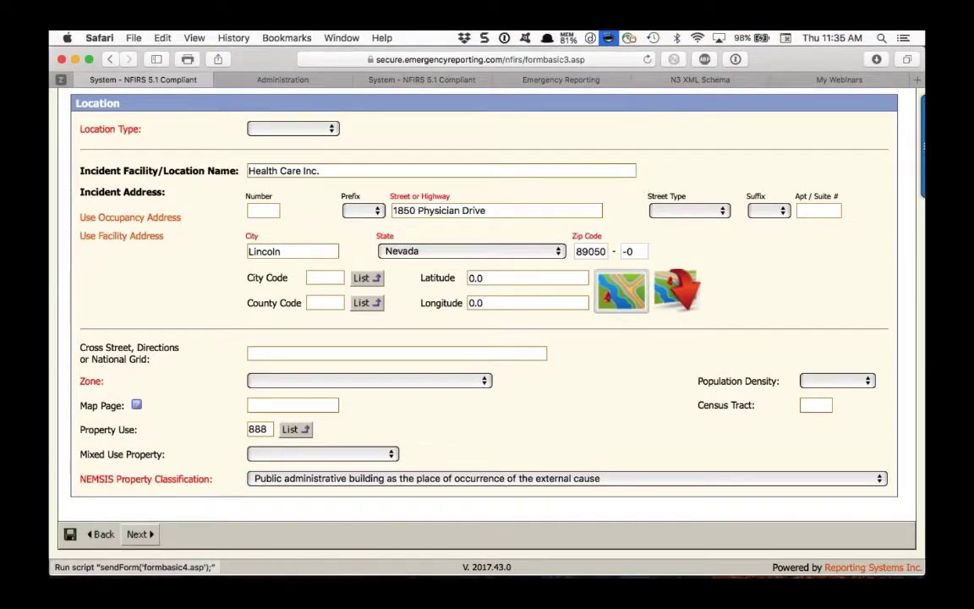
pyautogui.click(140, 533)
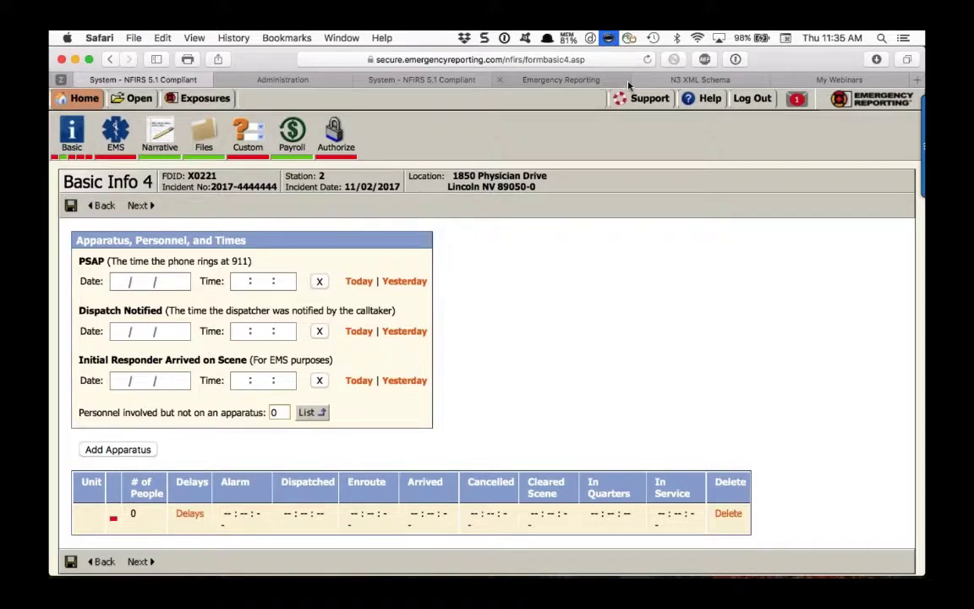
# Check the eTimes elements in the NEMSIS Data Dictionary and return to the incident's Basic Info 4 page
pyautogui.click(670, 81)
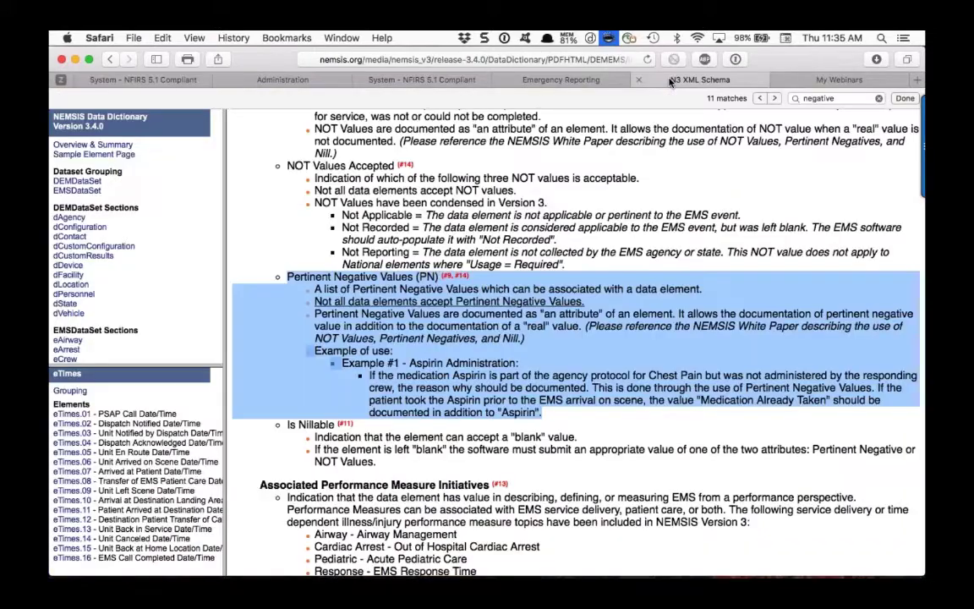
pyautogui.scroll(-2, 127, 220)
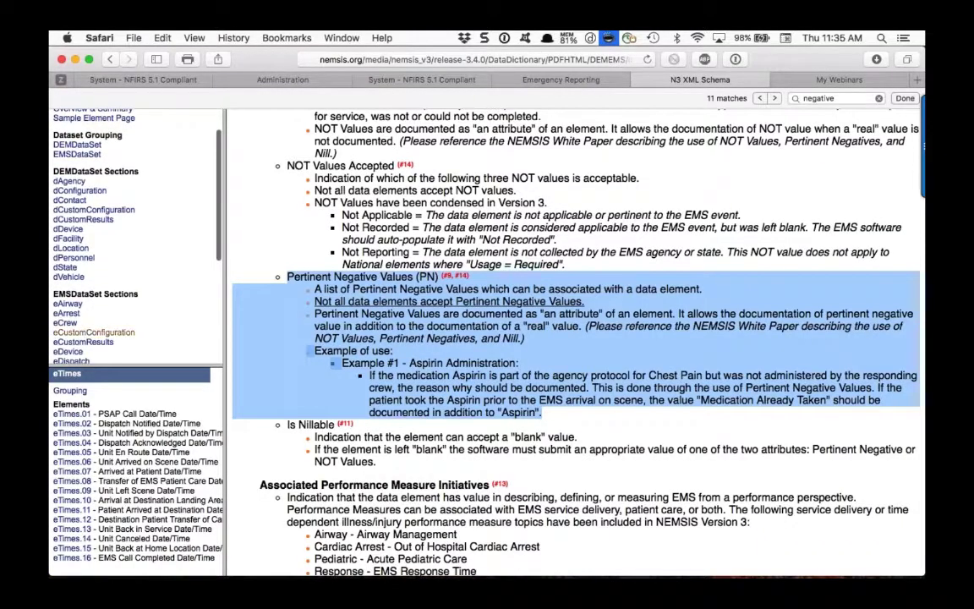
pyautogui.hscroll(1, 85, 406)
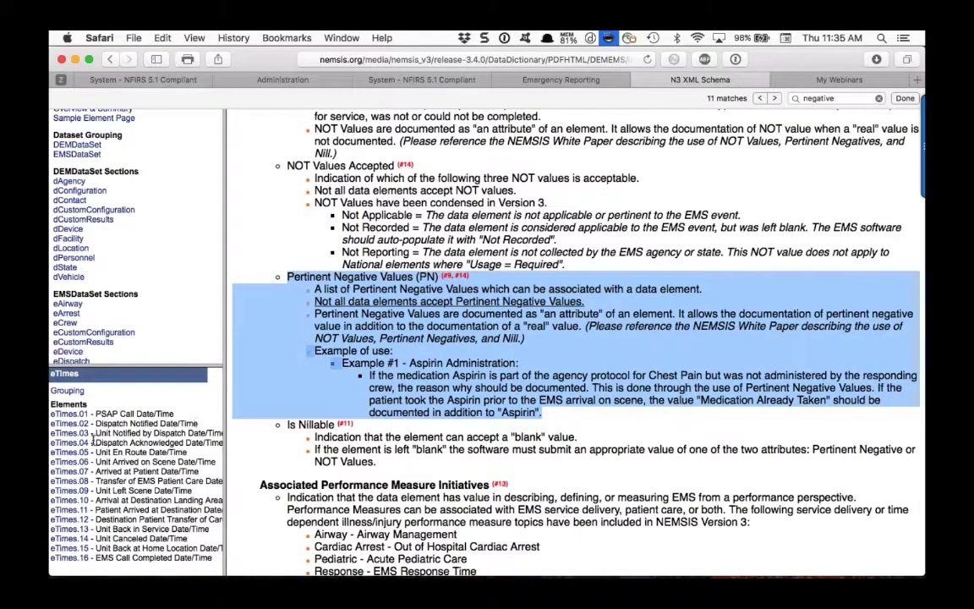
pyautogui.click(509, 80)
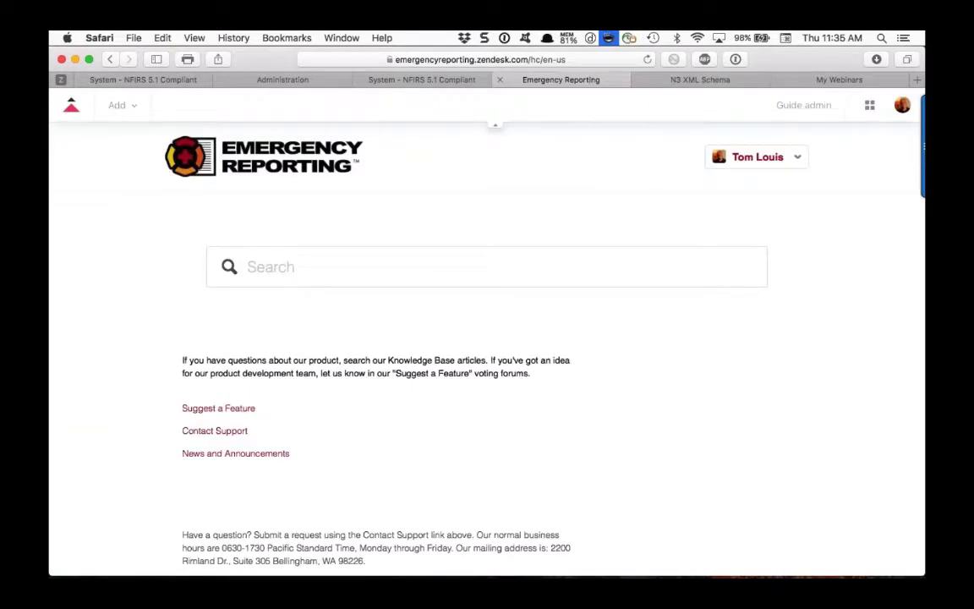
pyautogui.click(152, 78)
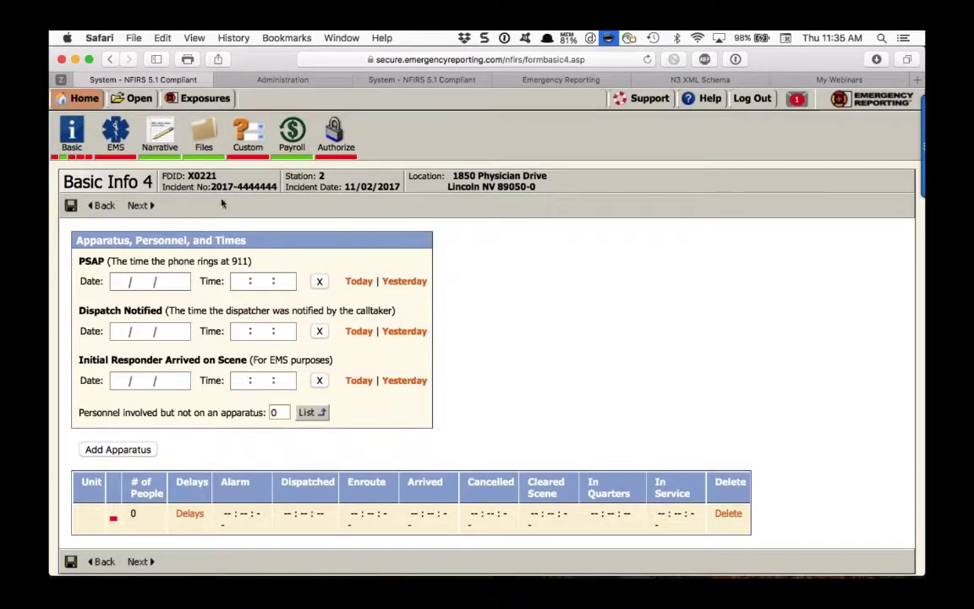
# Continue to the incident's Basic Info 5 page and find its Aid Given section
pyautogui.click(139, 205)
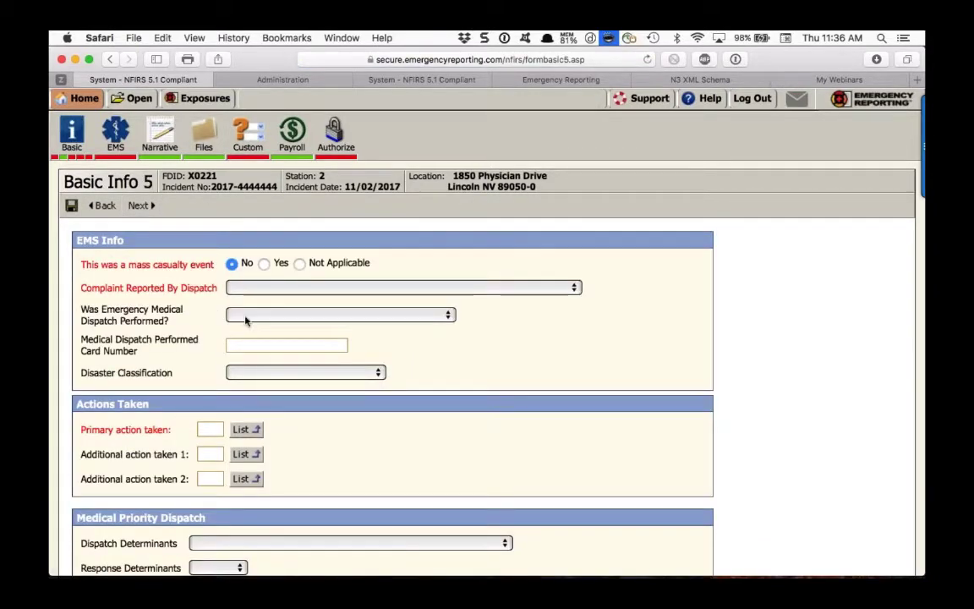
pyautogui.scroll(-5, 246, 320)
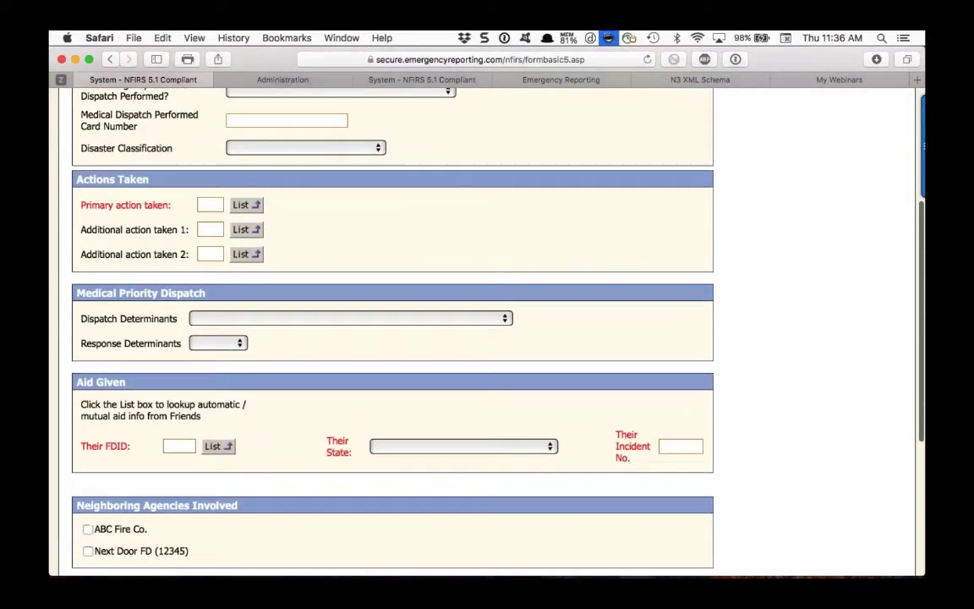
pyautogui.scroll(-1, 75, 310)
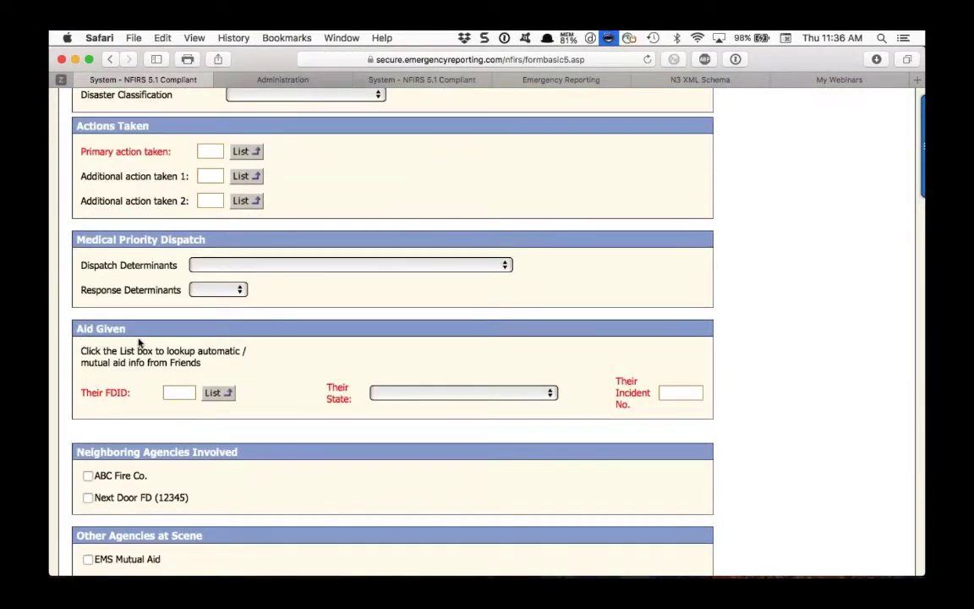
# Look up mutual aid friend incidents for the Aid Given section, enlarge the lookup window, and close it
pyautogui.click(218, 393)
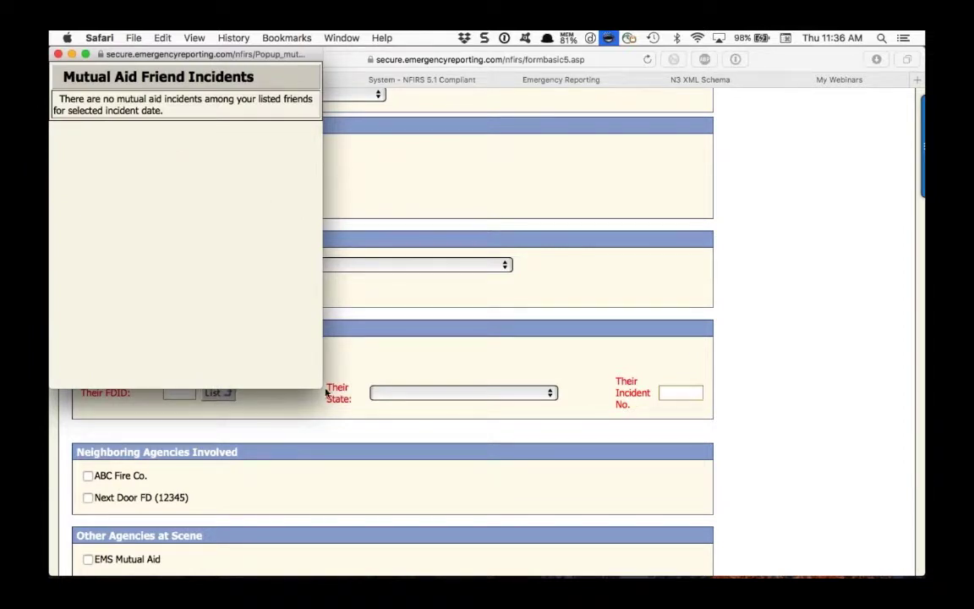
pyautogui.moveTo(322, 389); pyautogui.dragTo(752, 499)
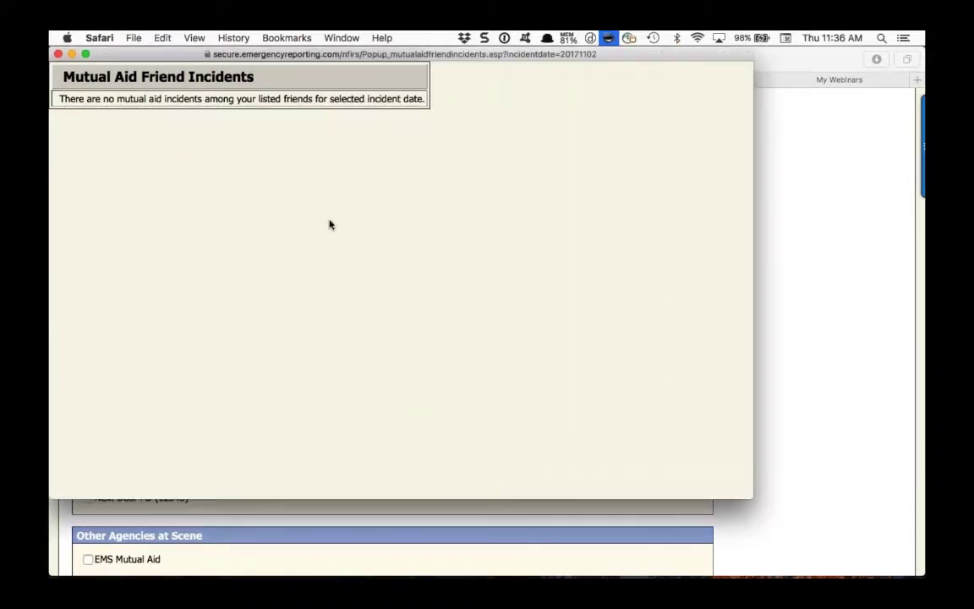
pyautogui.moveTo(143, 54); pyautogui.dragTo(270, 85)
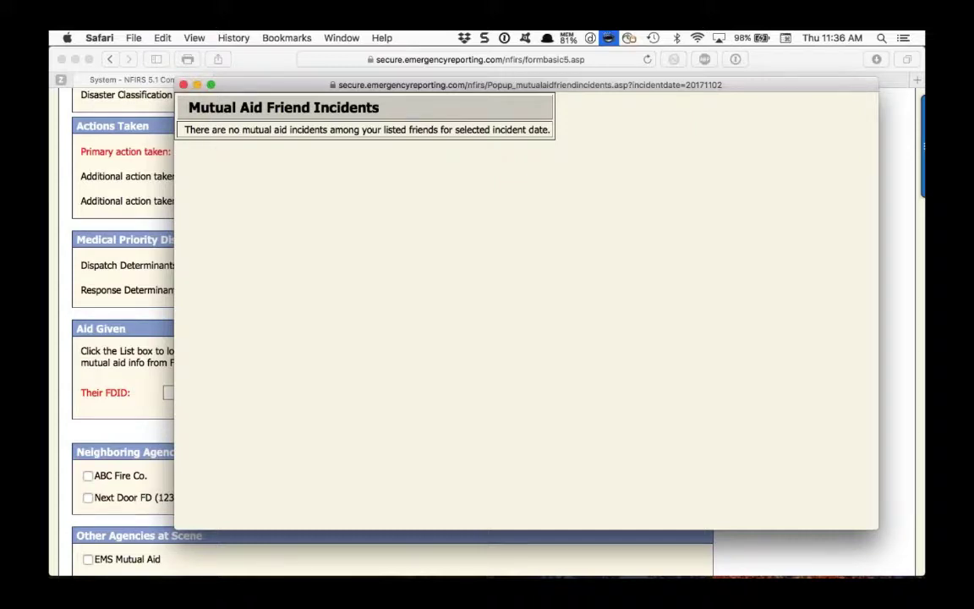
pyautogui.click(183, 86)
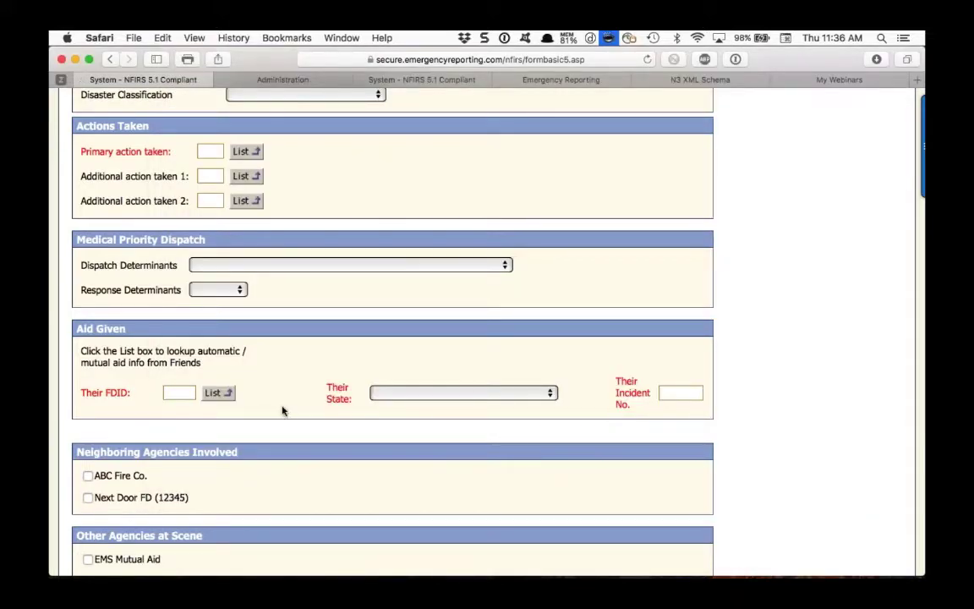
# Mark Next Door FD as a neighboring agency involved in the incident
pyautogui.scroll(-1, 279, 414)
pyautogui.scroll(-5, 274, 417)
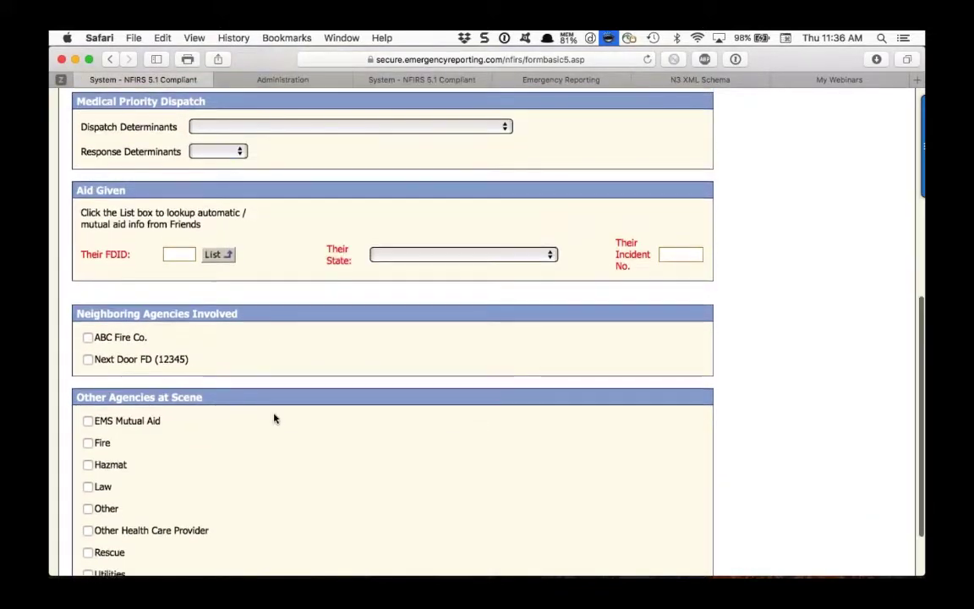
pyautogui.scroll(-1, 274, 418)
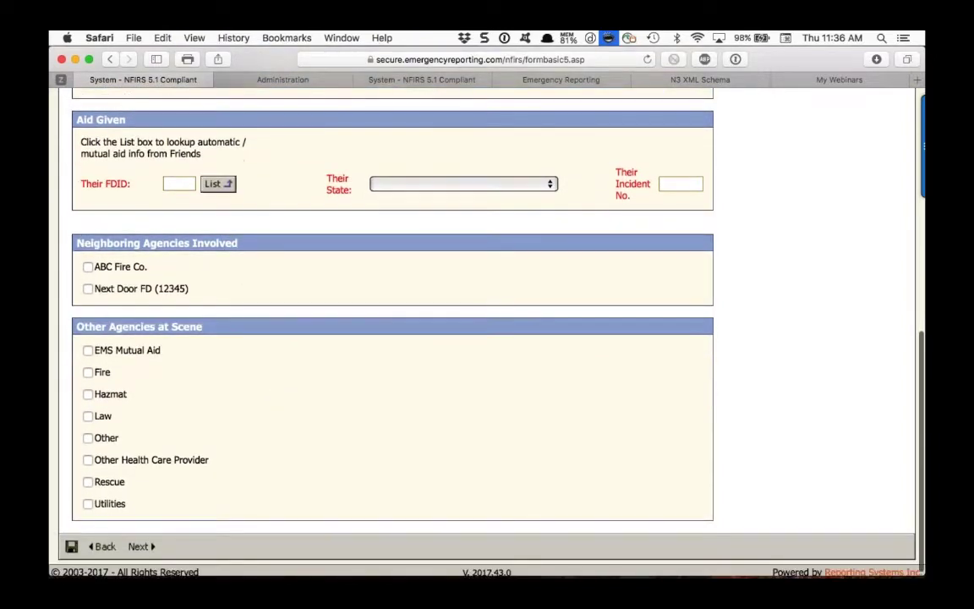
pyautogui.click(178, 183)
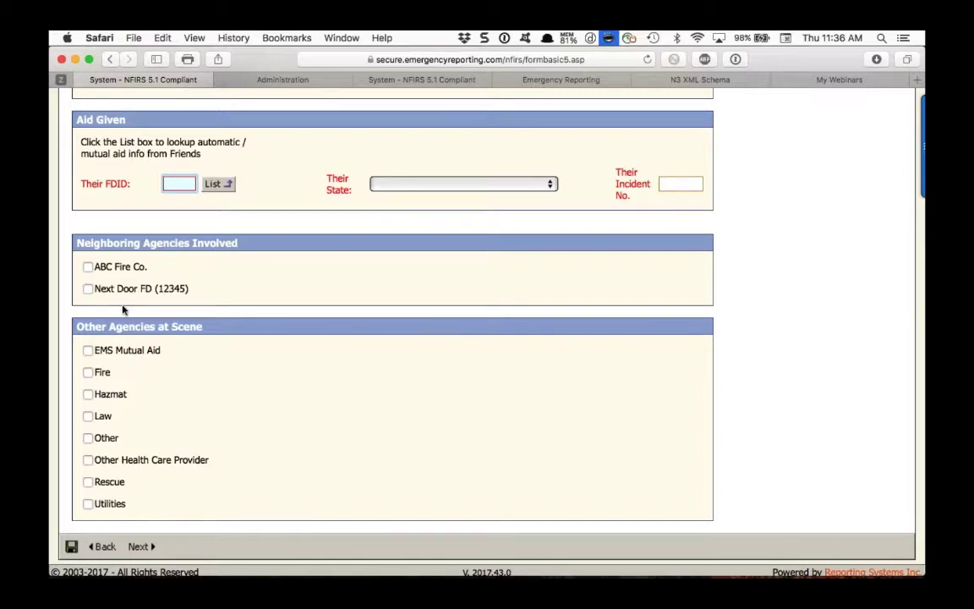
pyautogui.click(87, 289)
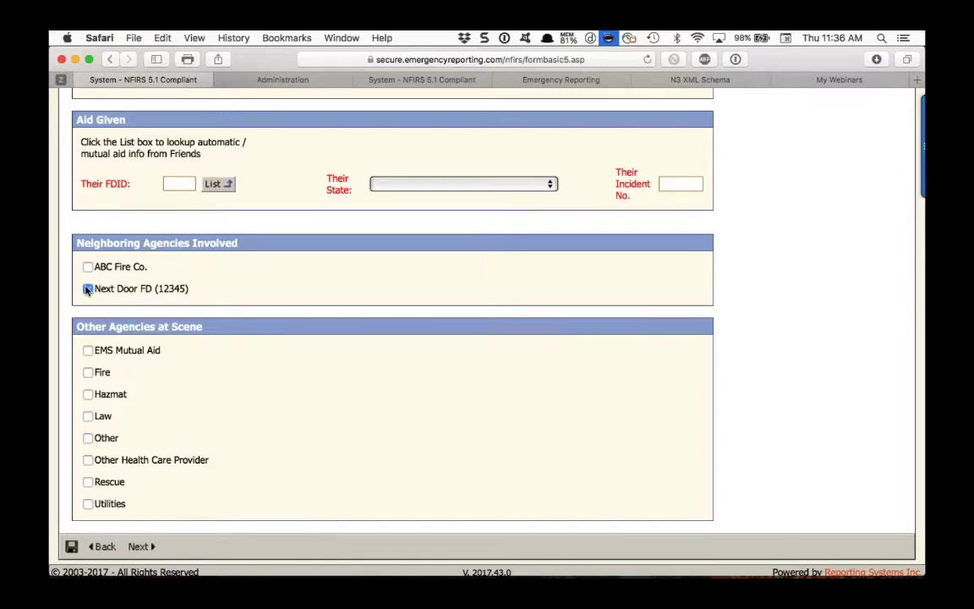
# Enter 12345 as the aided department's FDID and choose Arizona as its state in the Aid Given section
pyautogui.click(178, 184)
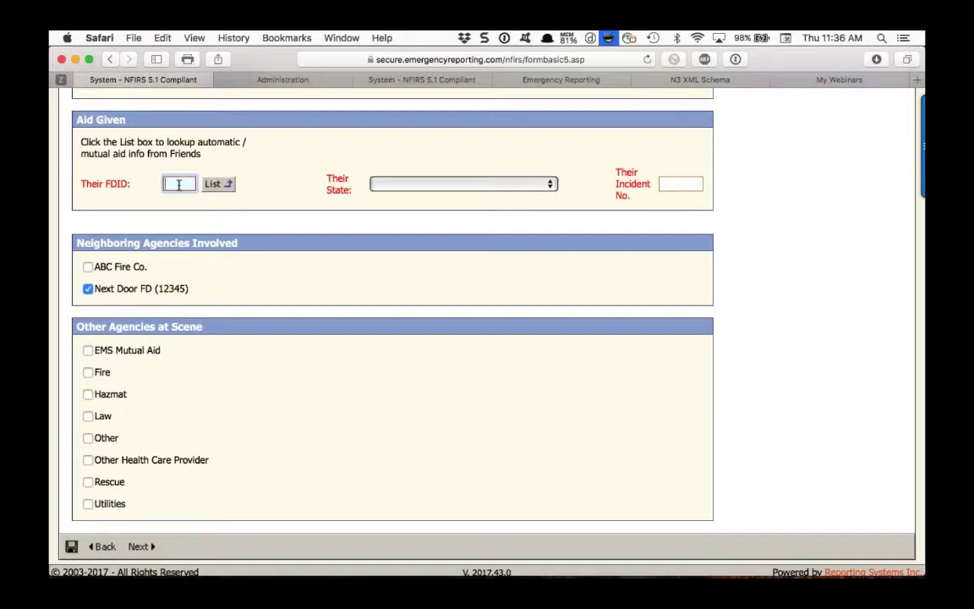
pyautogui.write('12345')
pyautogui.click(168, 301)
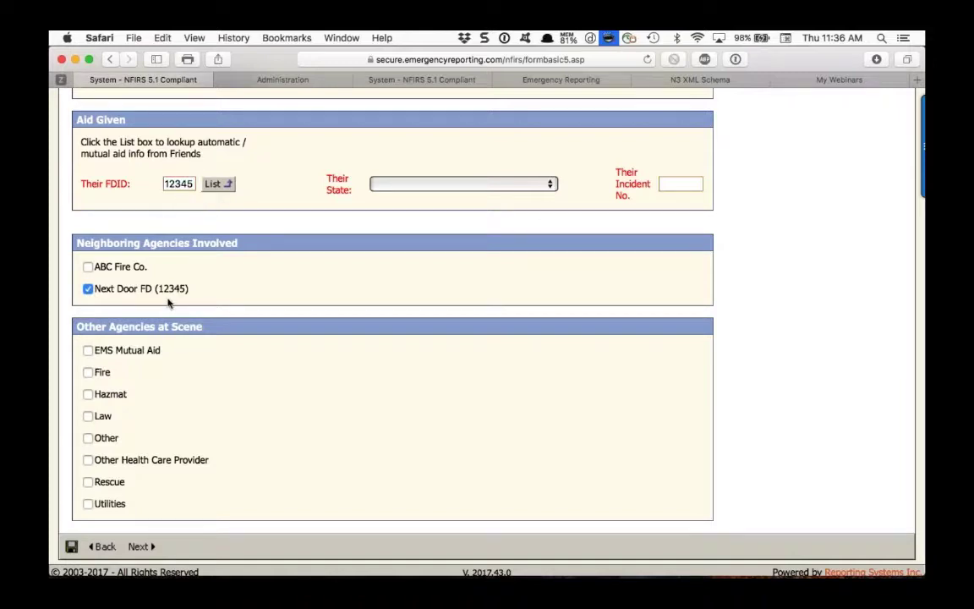
pyautogui.click(406, 184)
pyautogui.click(385, 250)
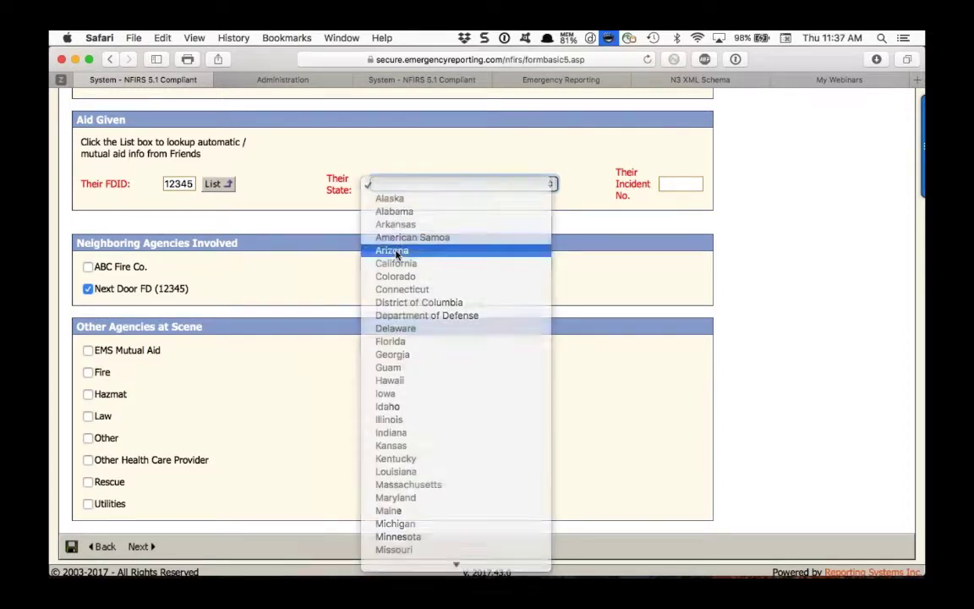